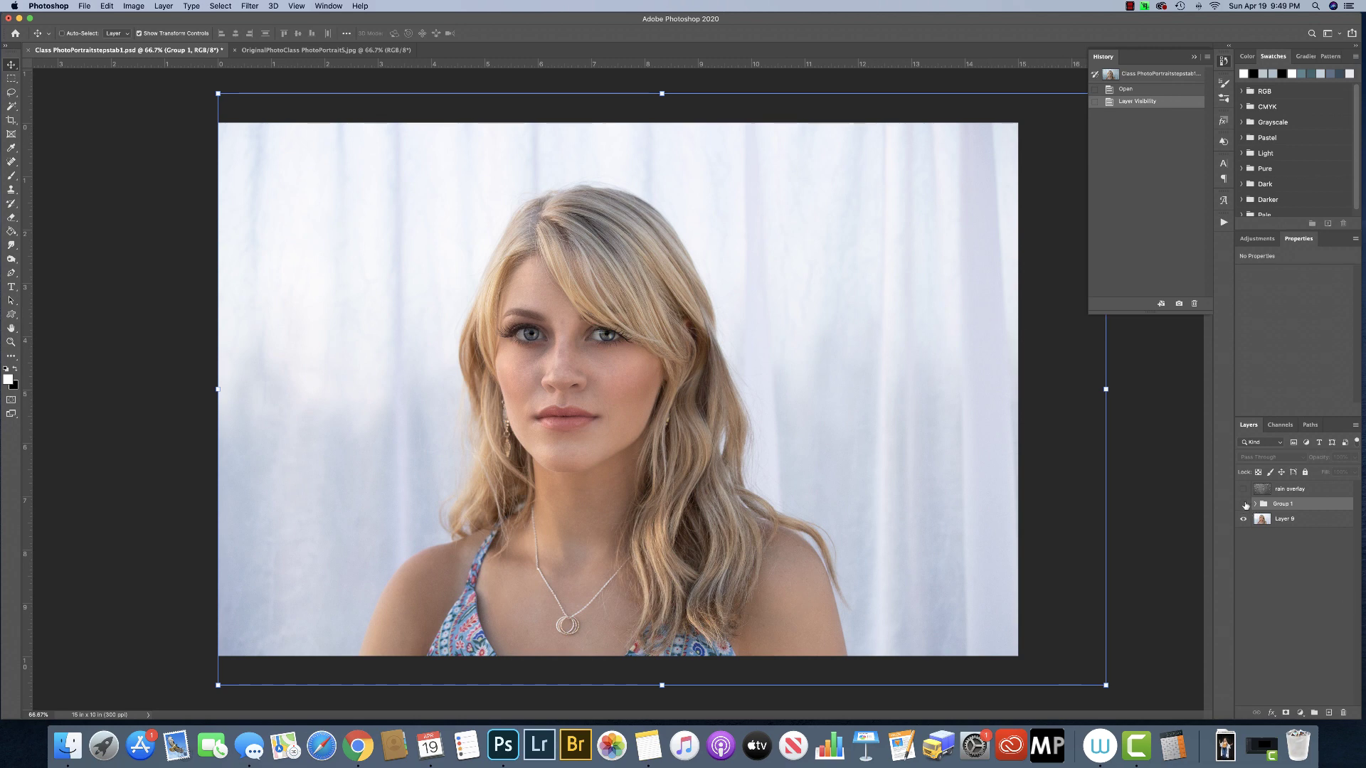
- Show Group 1 in the finished example and briefly preview the rain overlay layer on its own
click(1244, 505)
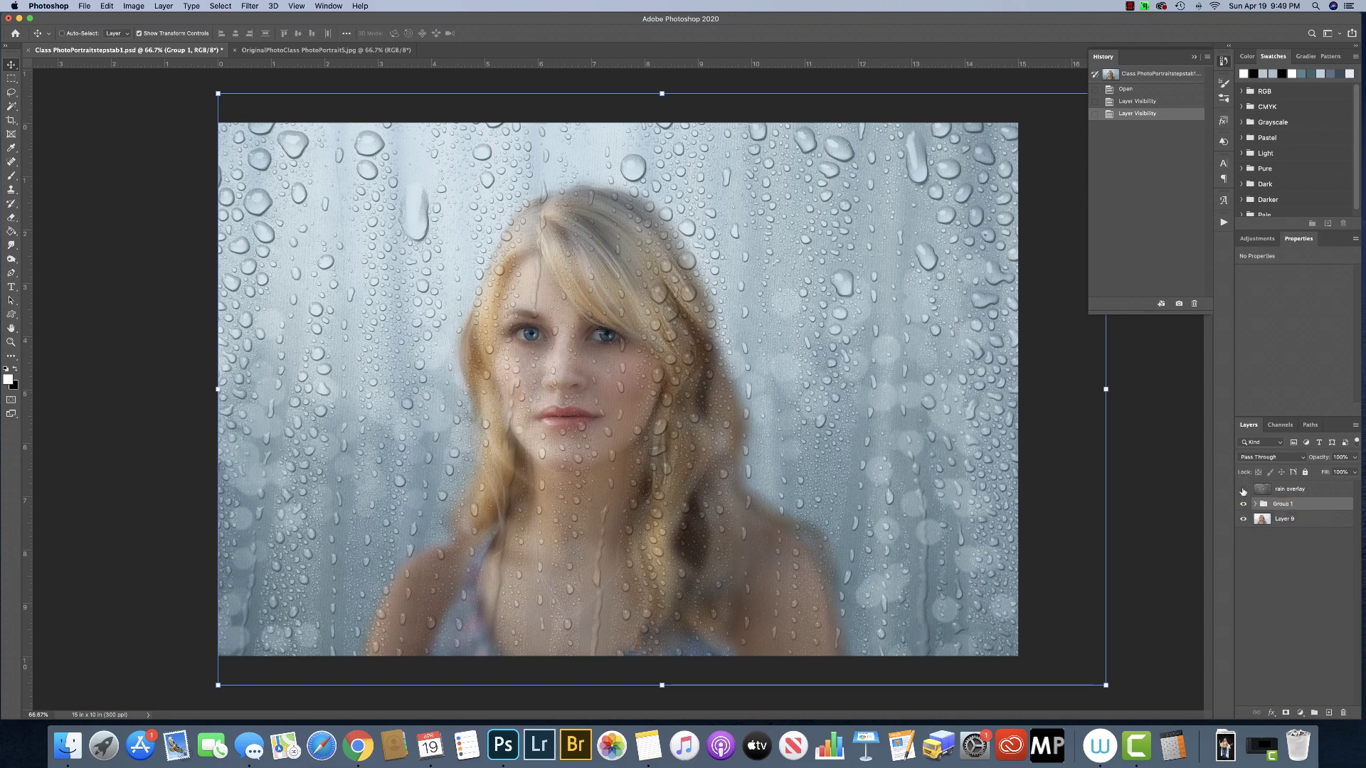
click(1243, 489)
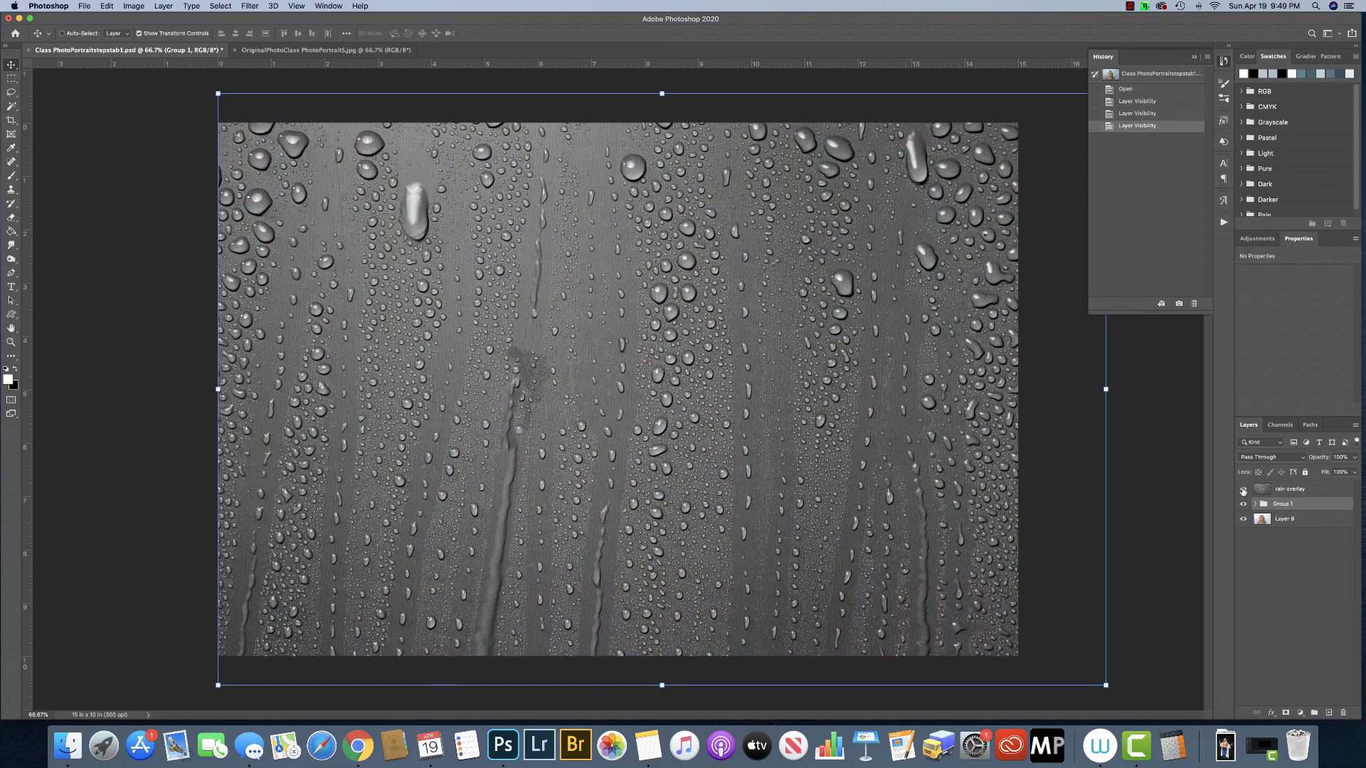
click(1243, 489)
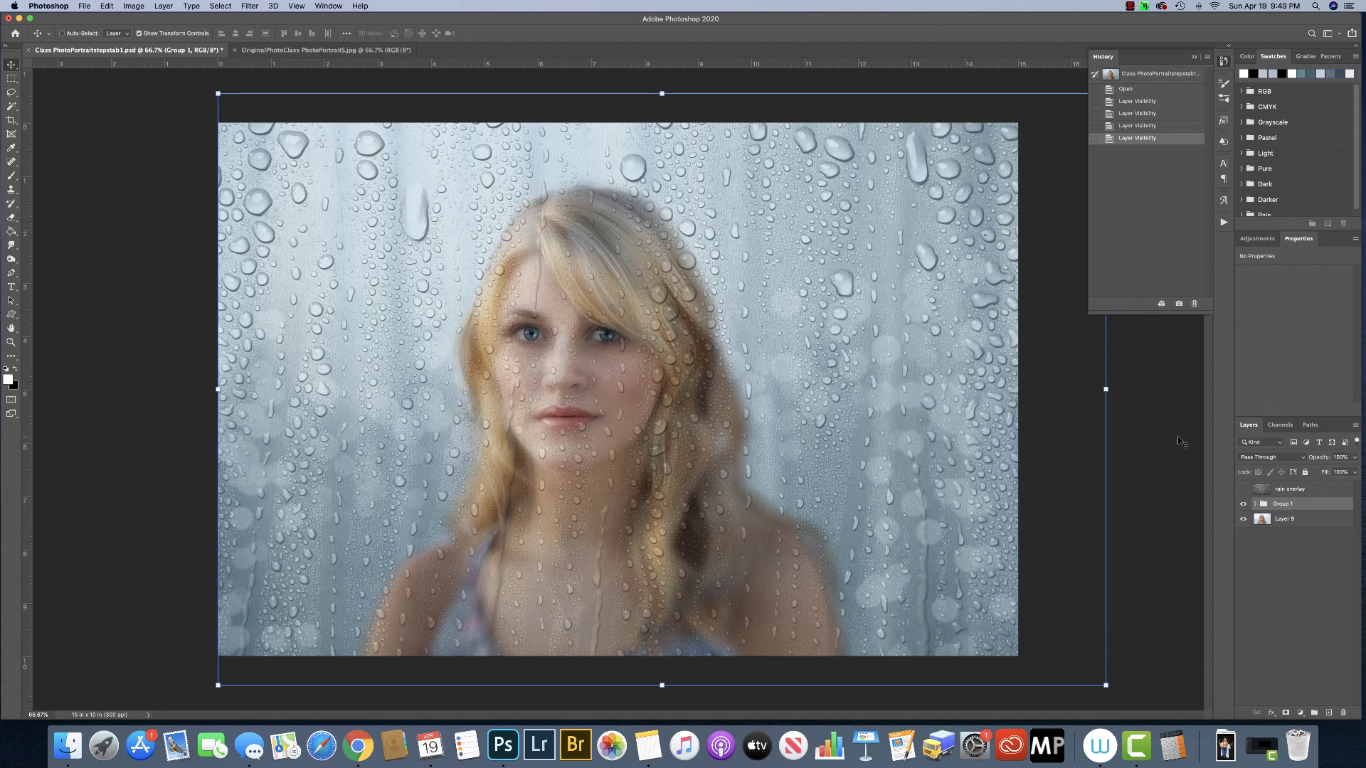
- In the original portrait document, unlock the background layer and convert it to a smart object
click(328, 50)
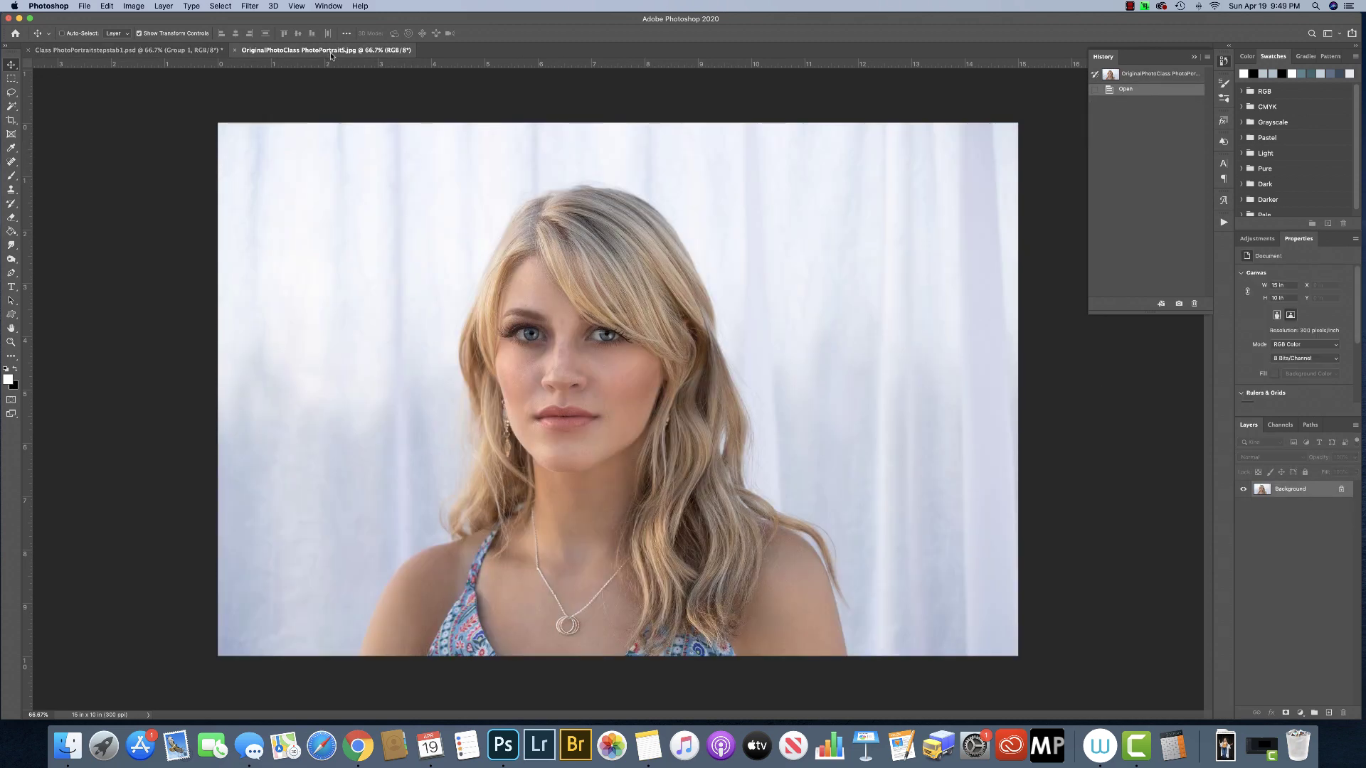
click(1342, 490)
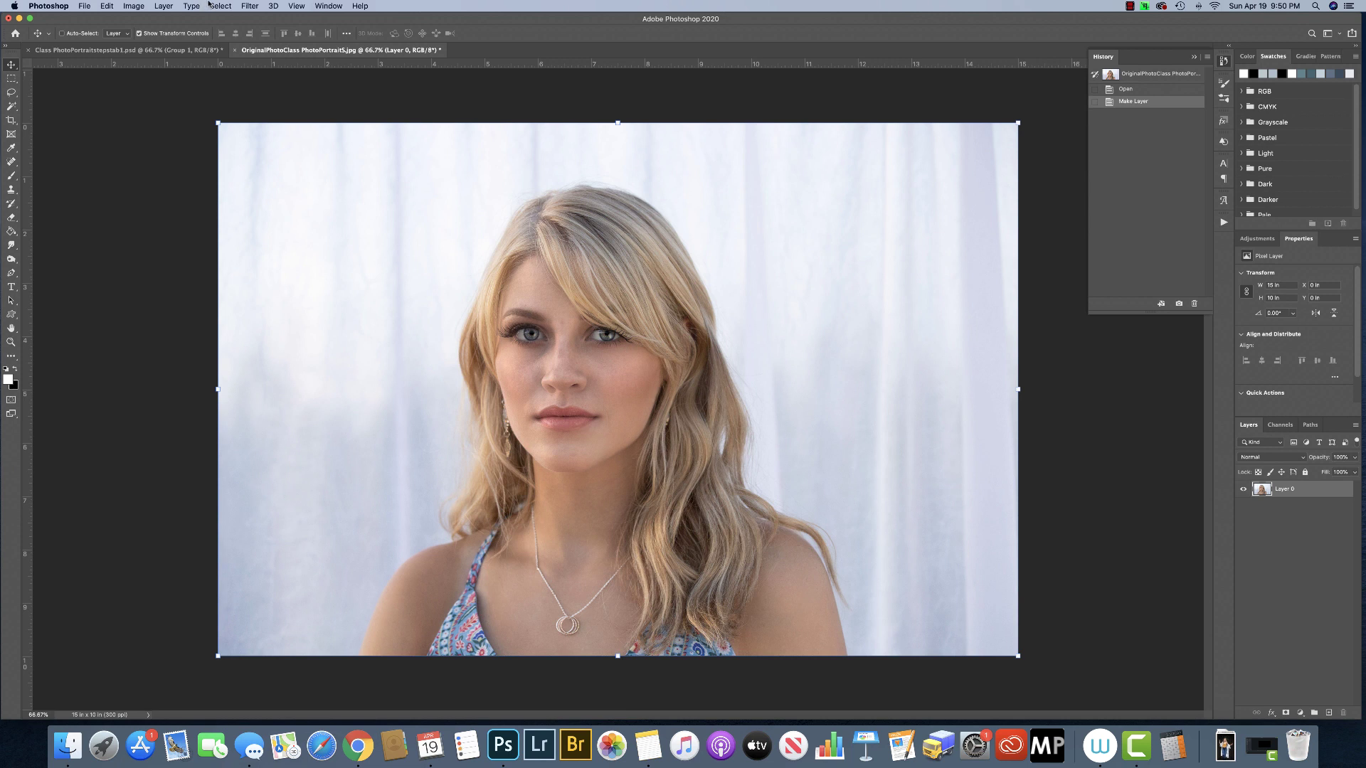
click(163, 7)
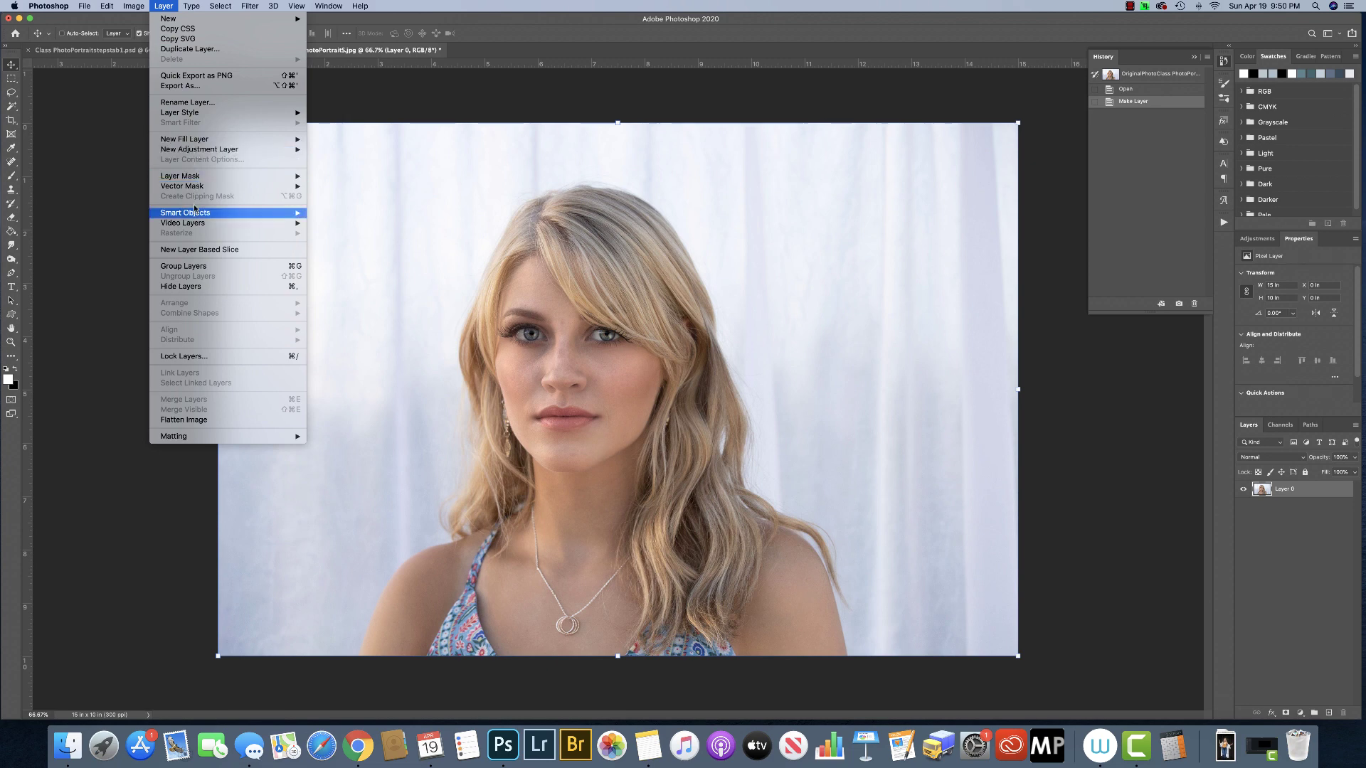
mouse_move(197, 213)
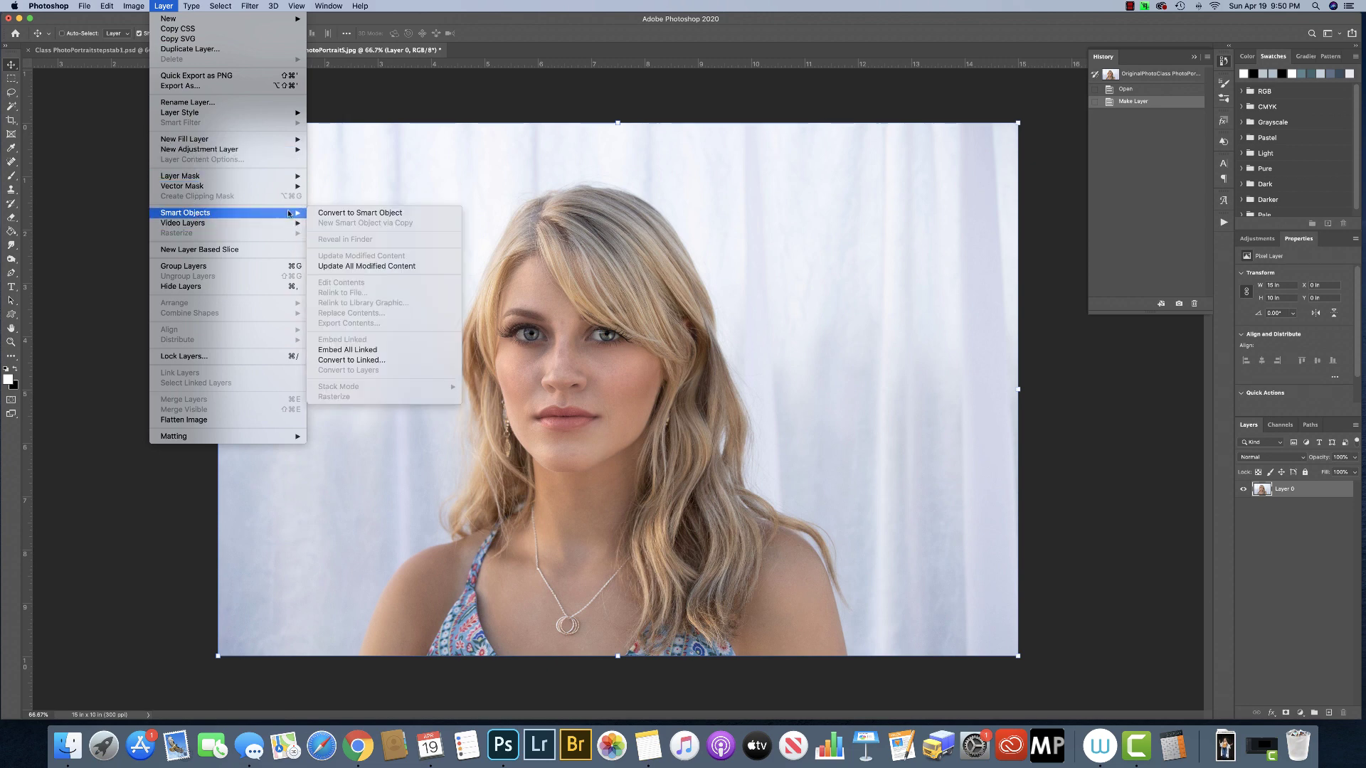
click(340, 215)
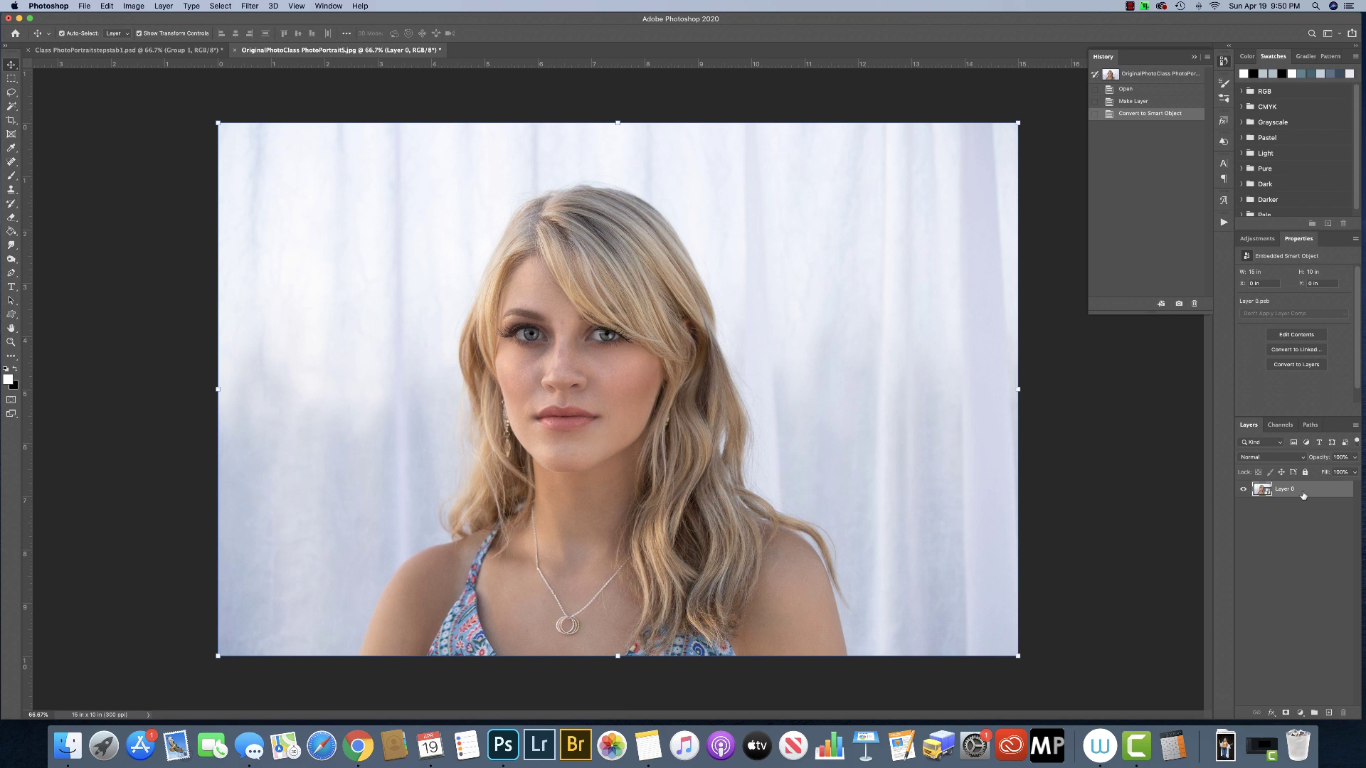
- Duplicate the smart object layer and name the copy Blur
key(ctrl+j)
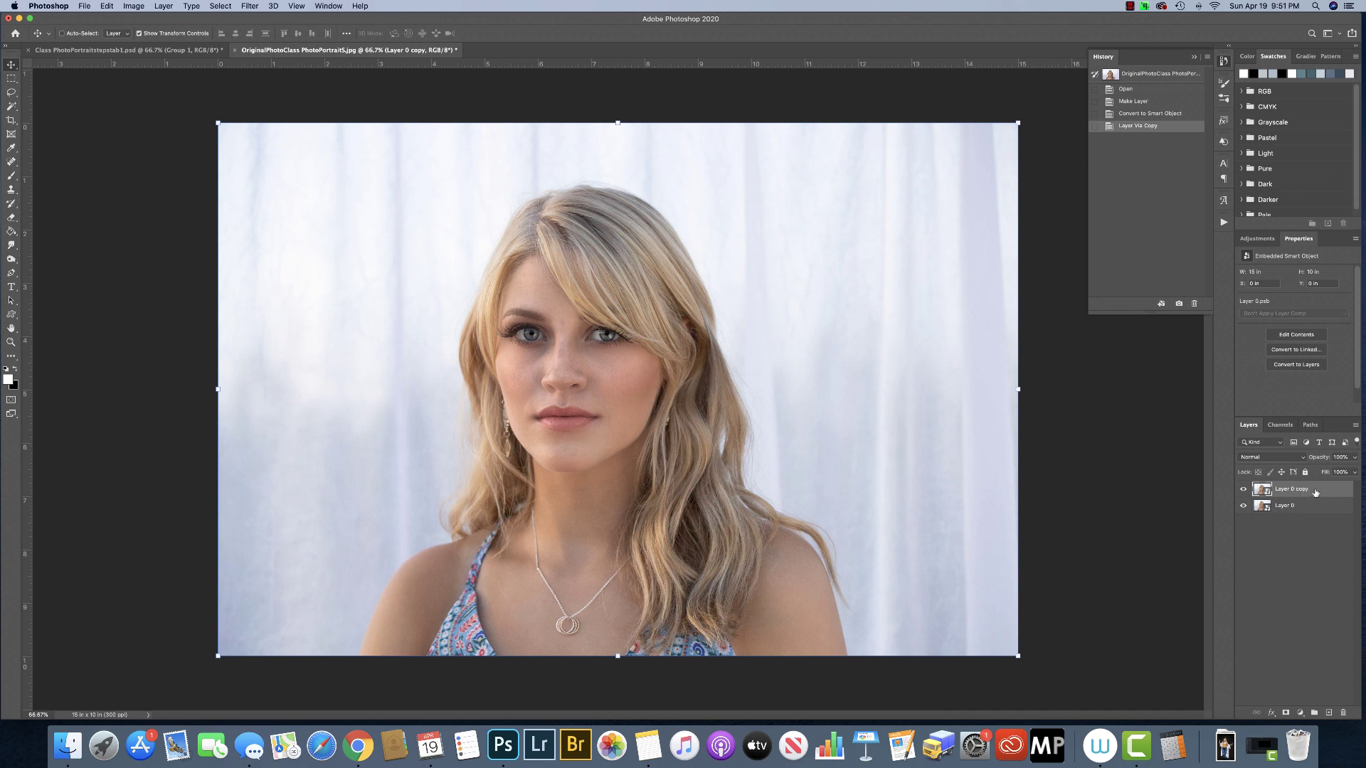
double_click(1289, 489)
text(Blur)
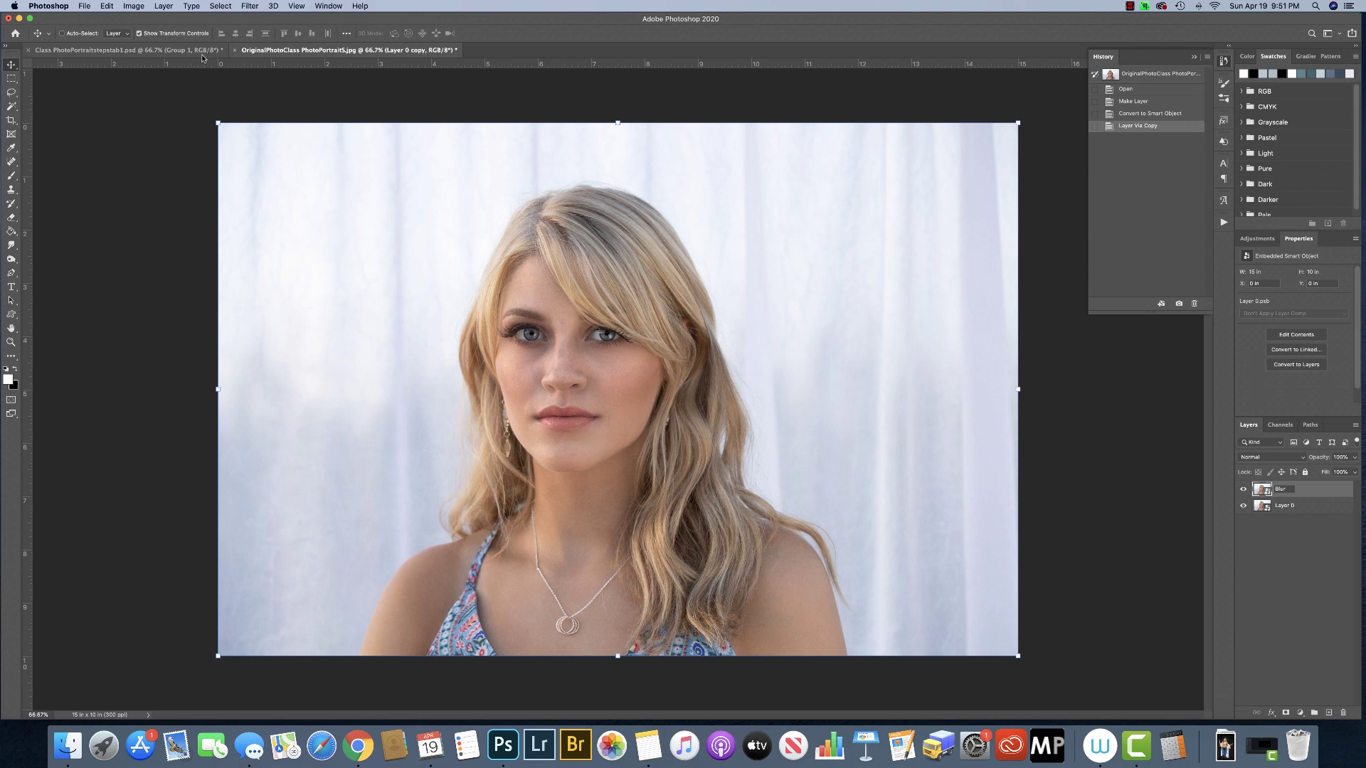
- Apply a Box Blur smart filter with a radius of 46 pixels to the Blur layer
click(248, 6)
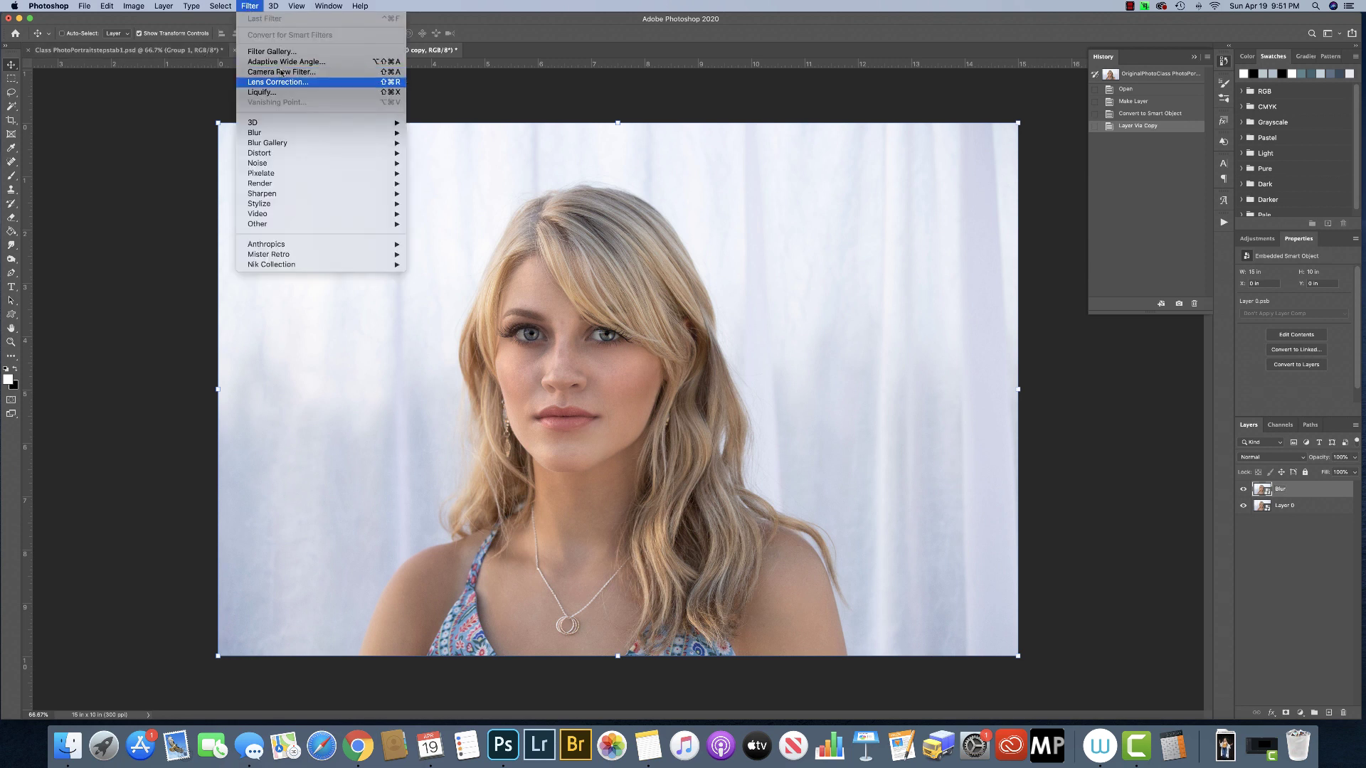
mouse_move(274, 134)
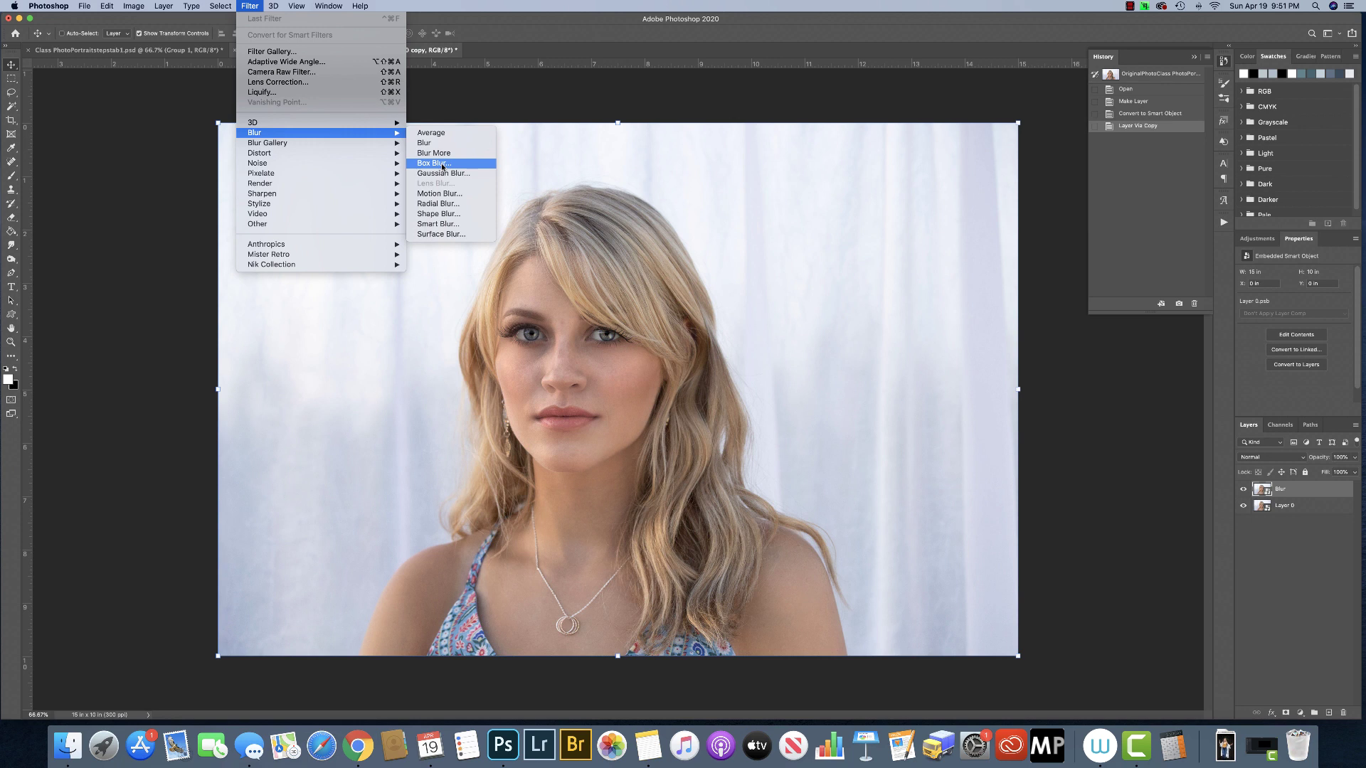
click(442, 167)
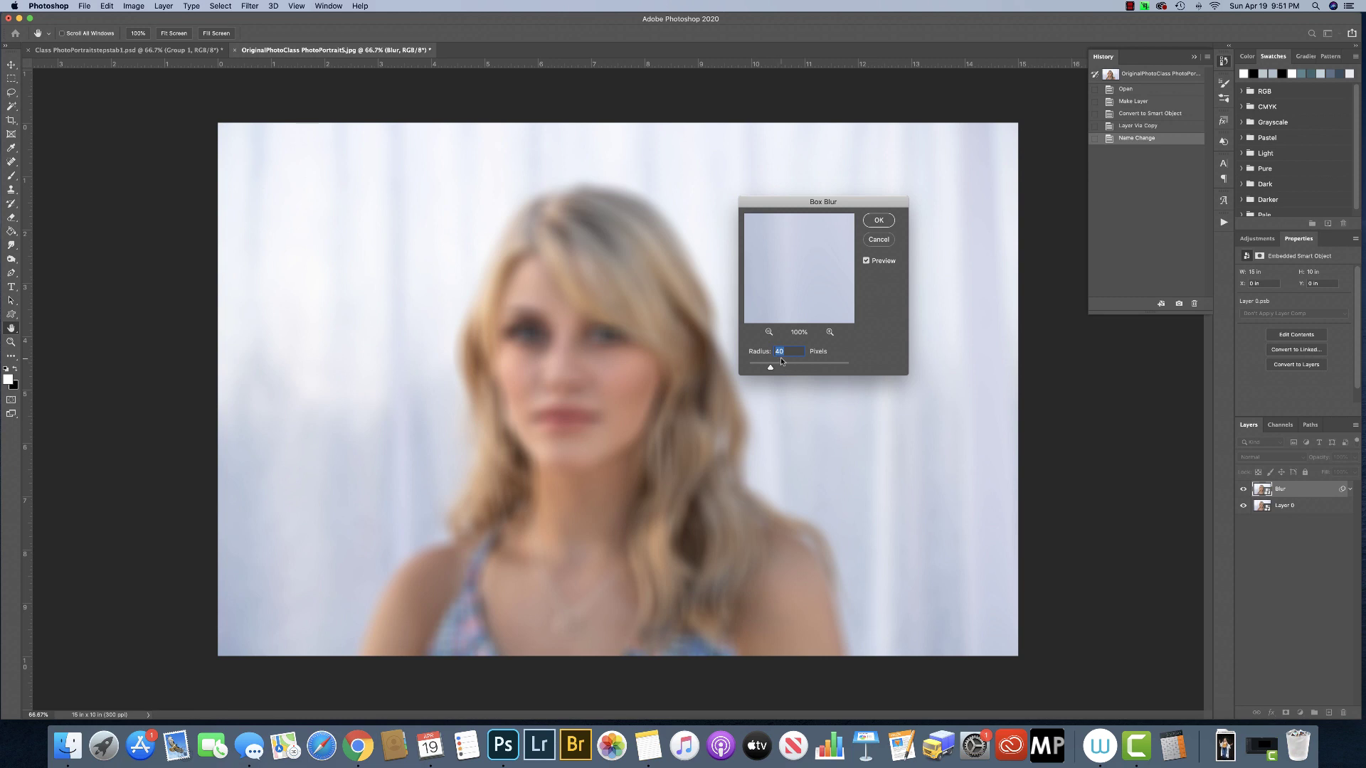
drag(770, 368, 775, 368)
drag(772, 369, 774, 369)
click(878, 222)
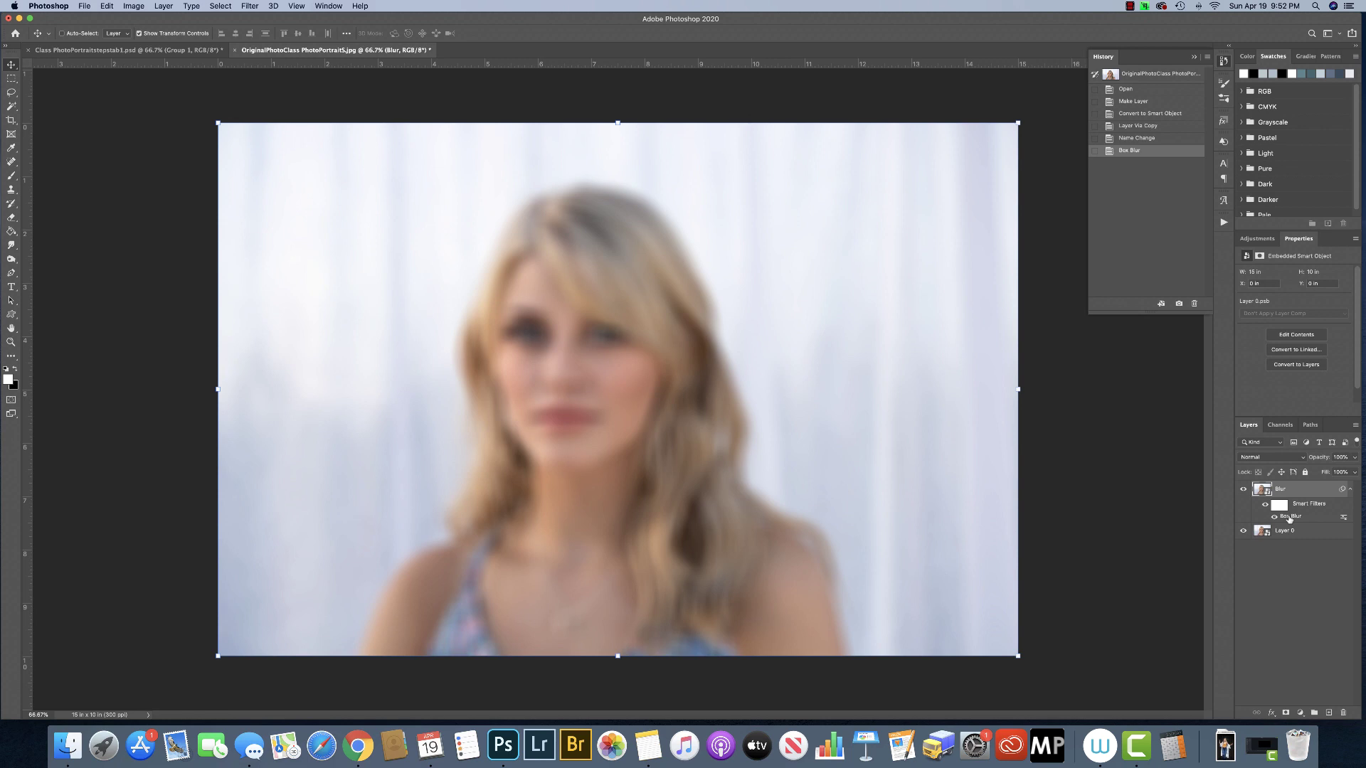
double_click(1289, 517)
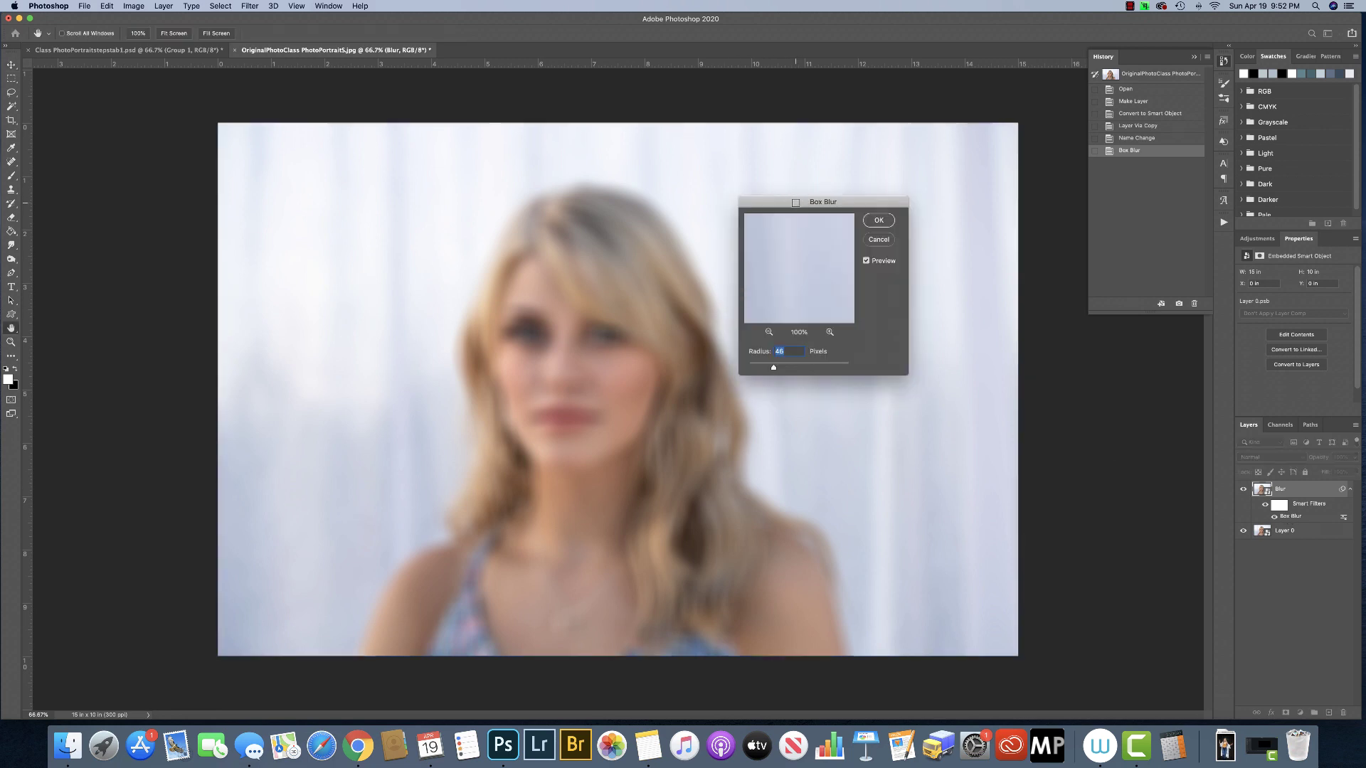
drag(796, 203, 835, 281)
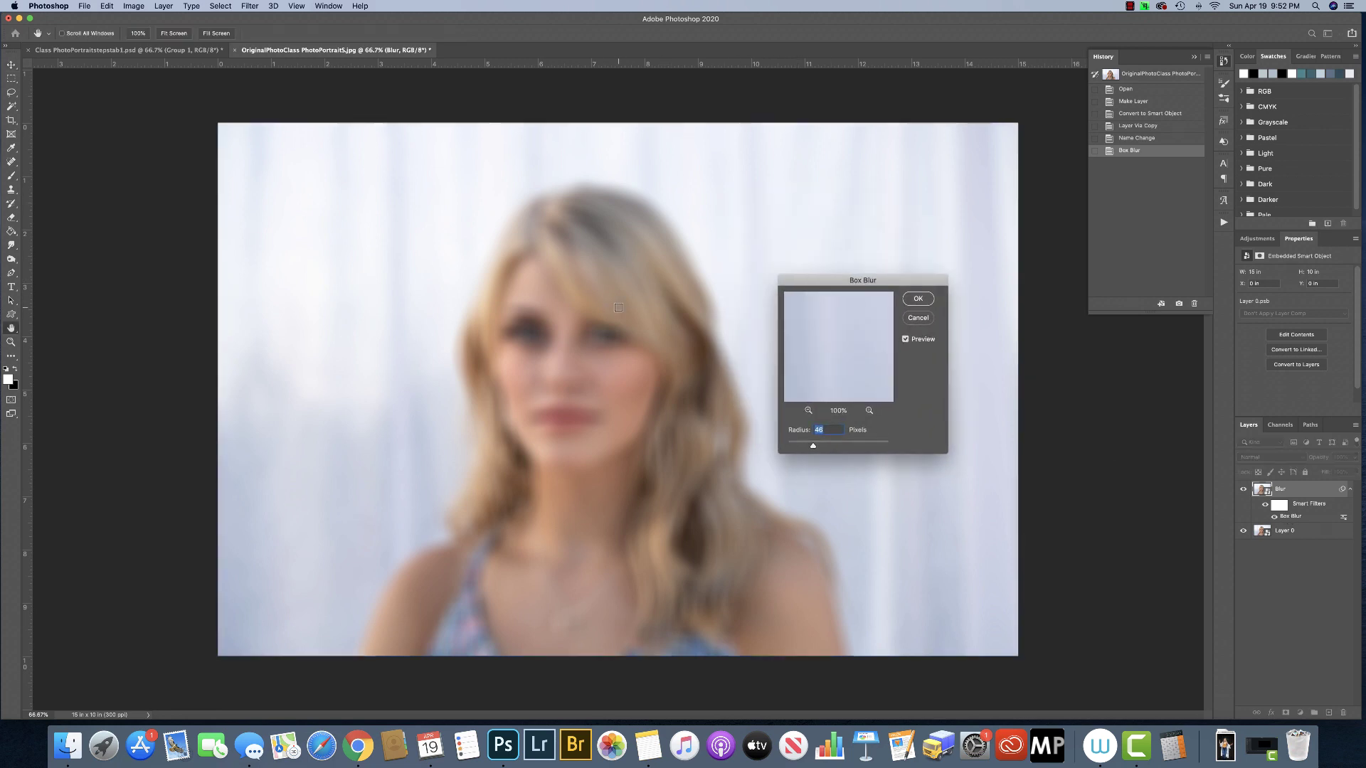
drag(814, 446, 813, 448)
click(918, 318)
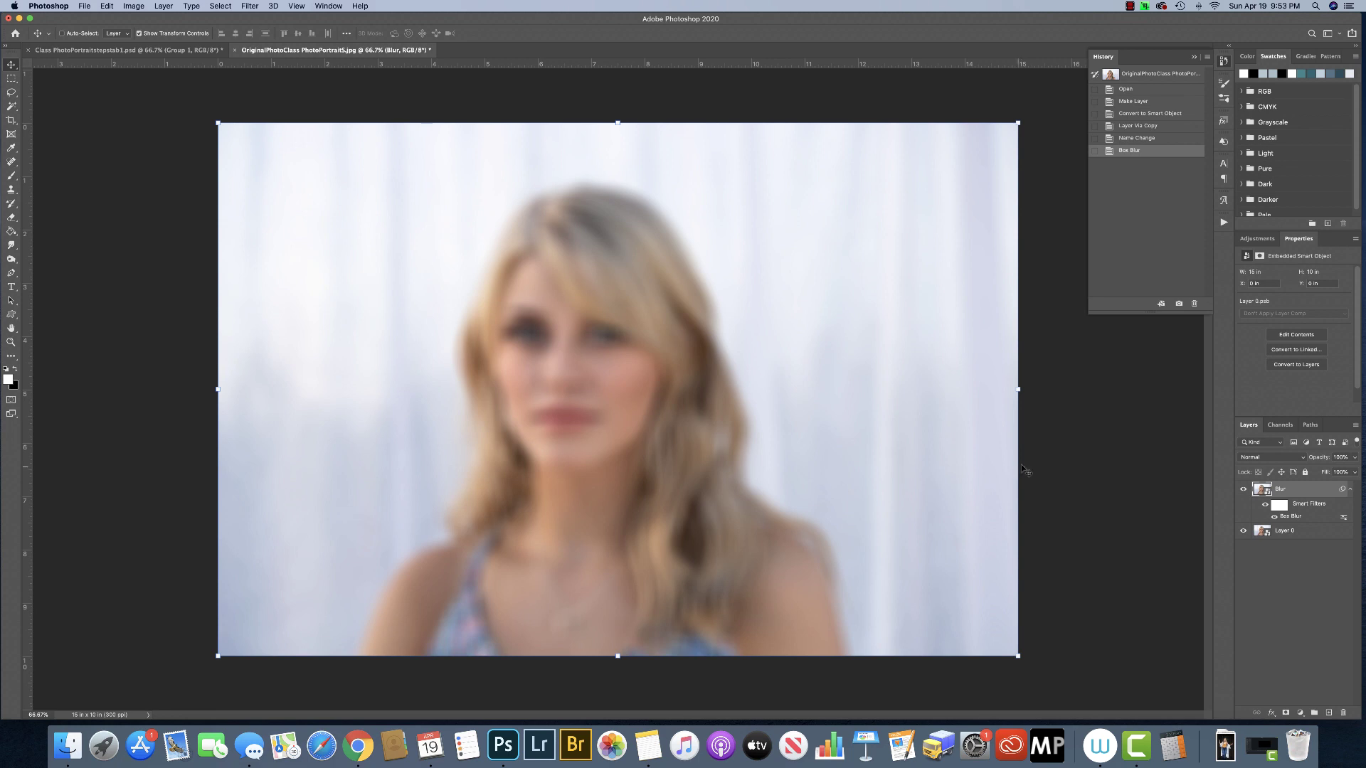
- Show the rain overlay layer in the finished example document and copy it into the original portrait document
click(108, 47)
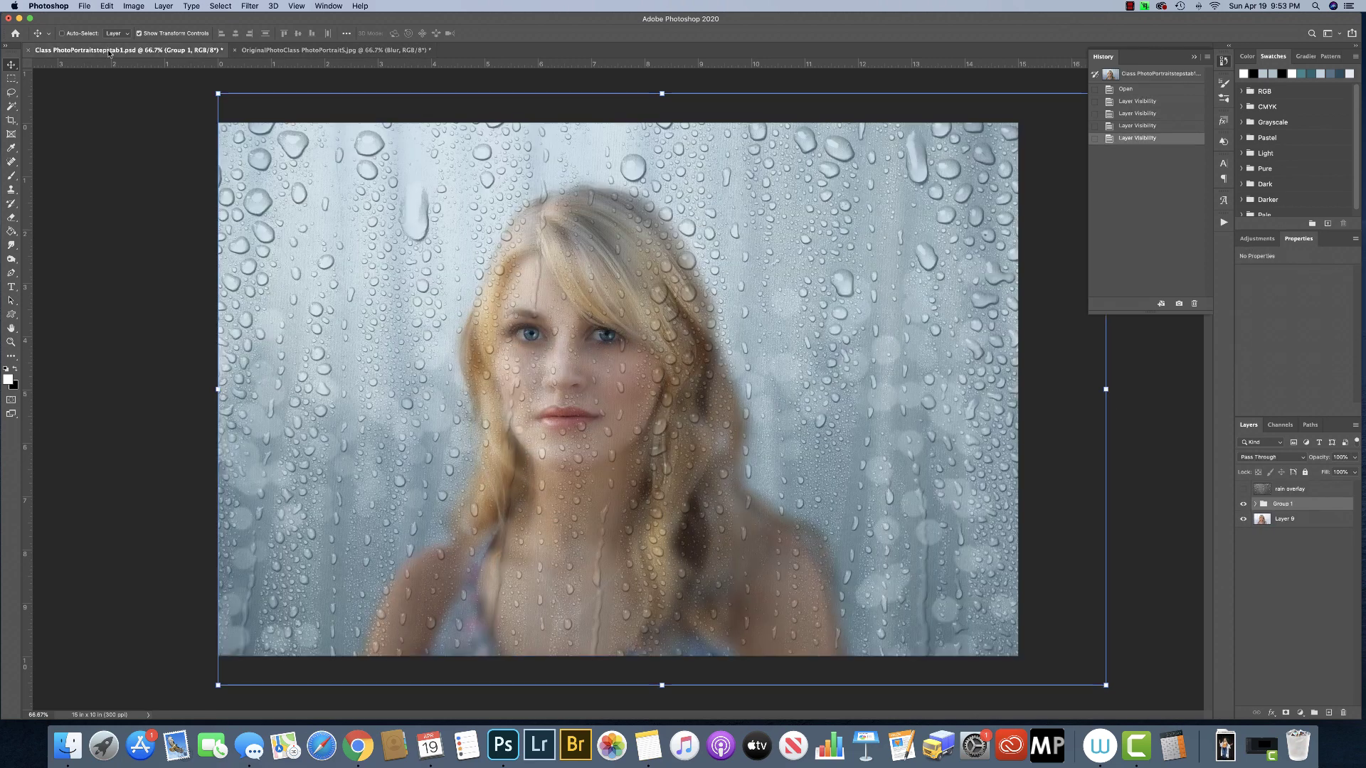
click(1242, 490)
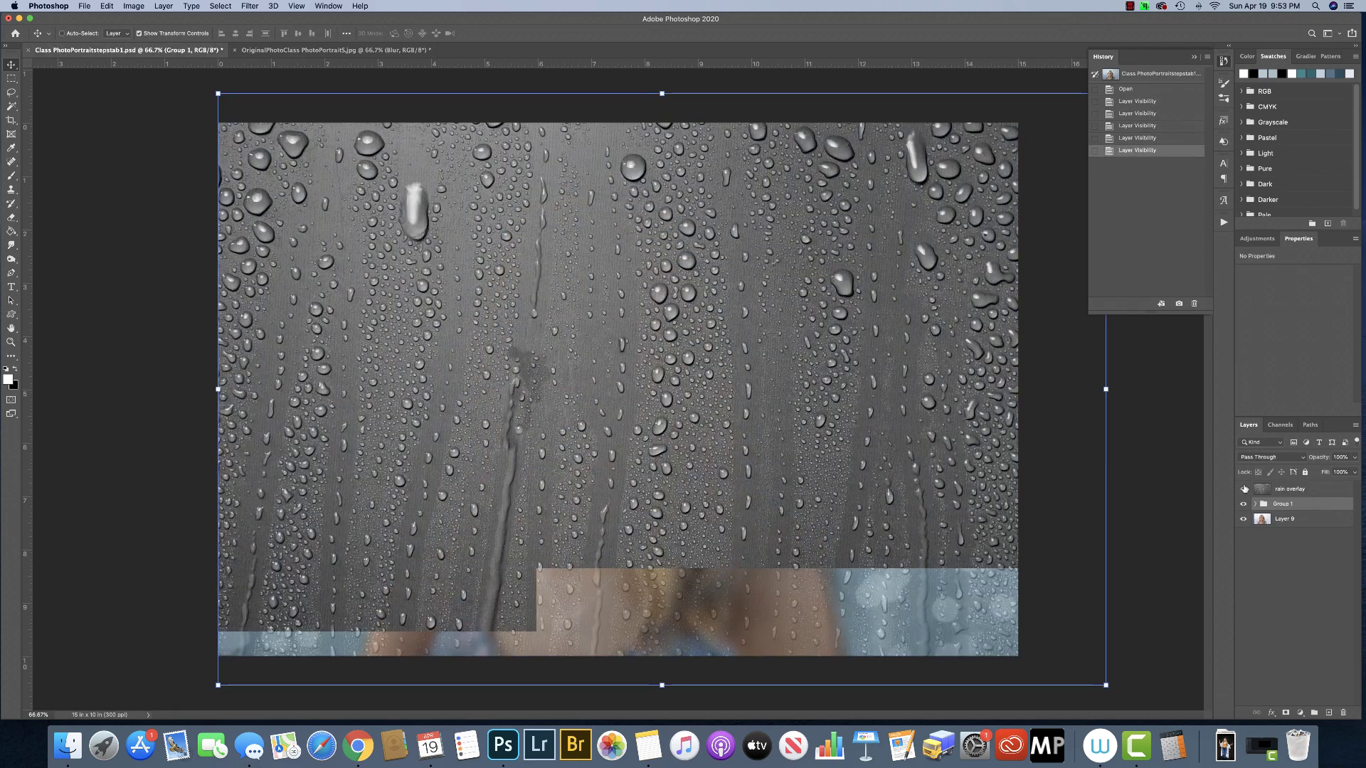
click(1330, 489)
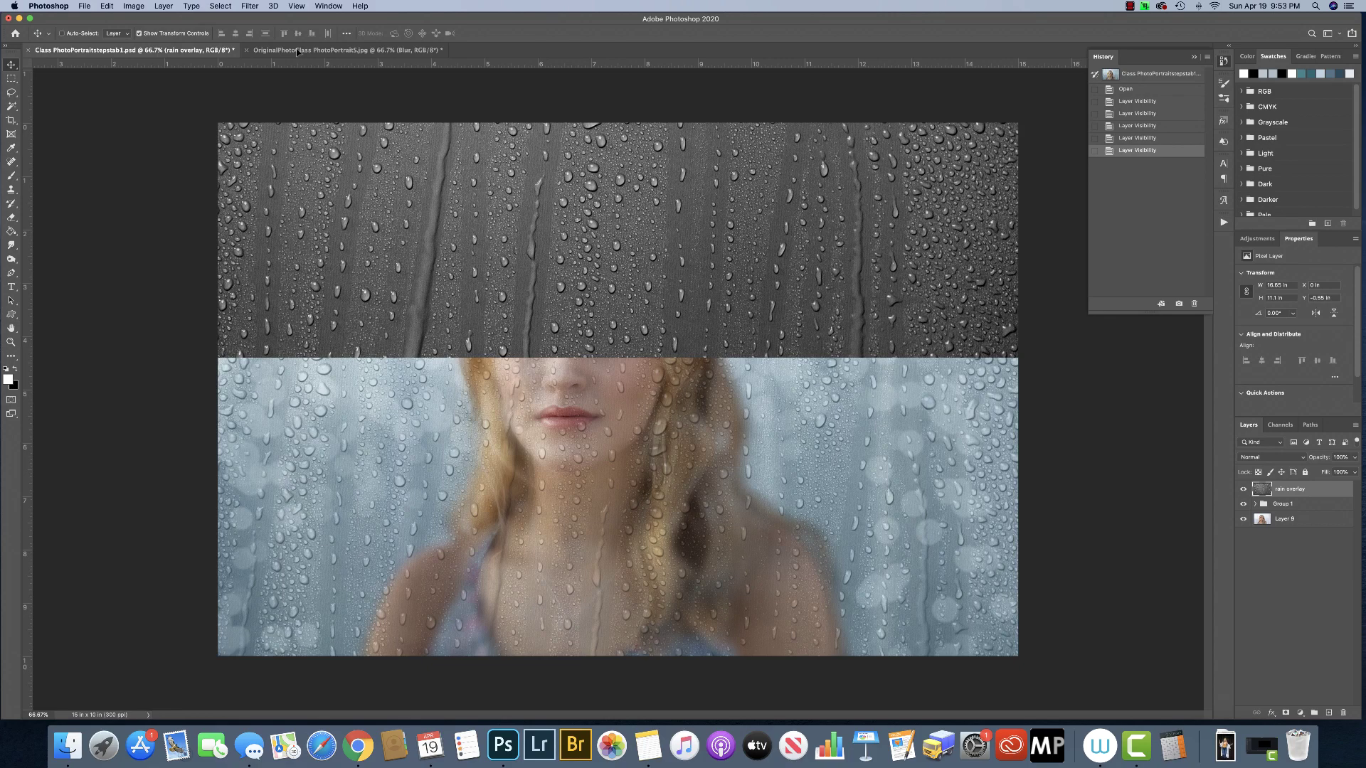
drag(298, 51, 490, 310)
- Move the rain overlay over the portrait and scale it down to about 15.3 × 10.2 in so it covers the canvas
drag(790, 438, 718, 486)
drag(419, 470, 441, 448)
drag(112, 681, 214, 657)
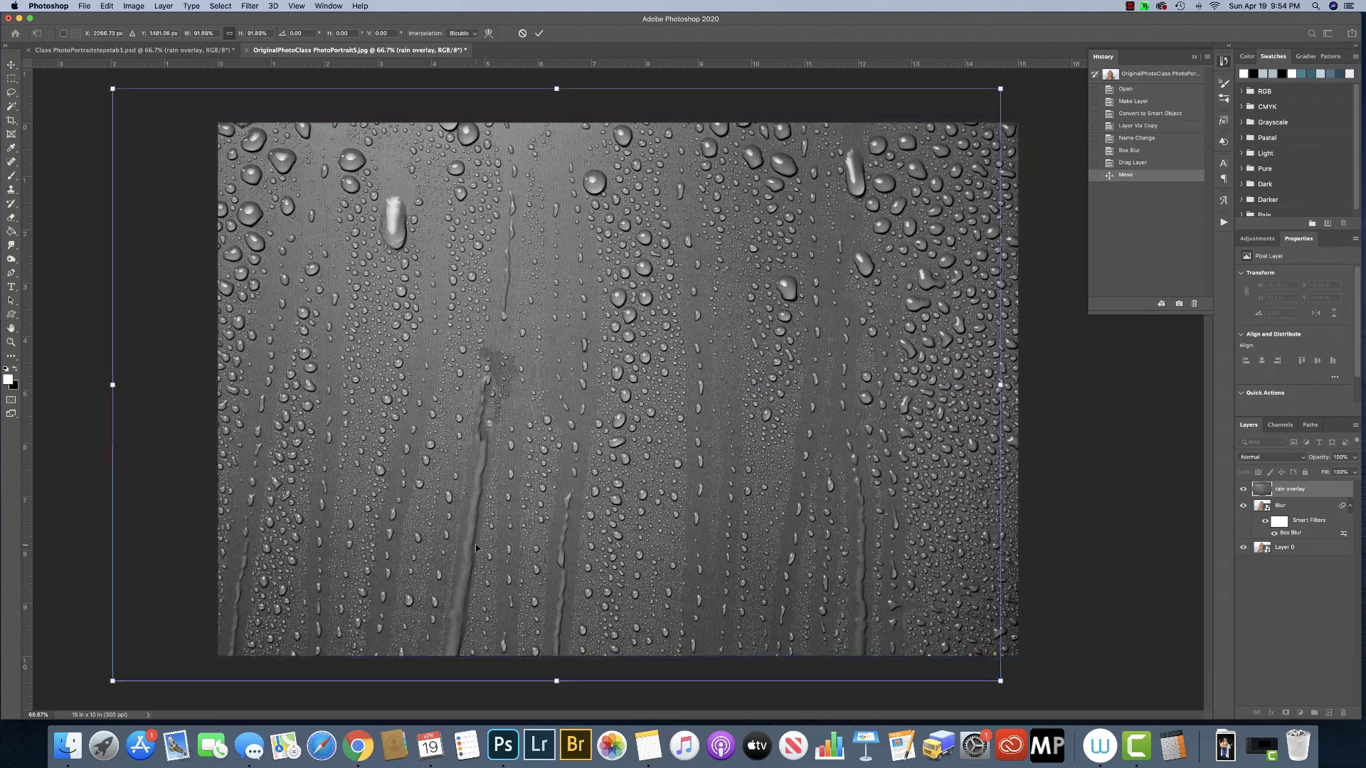
key(Return)
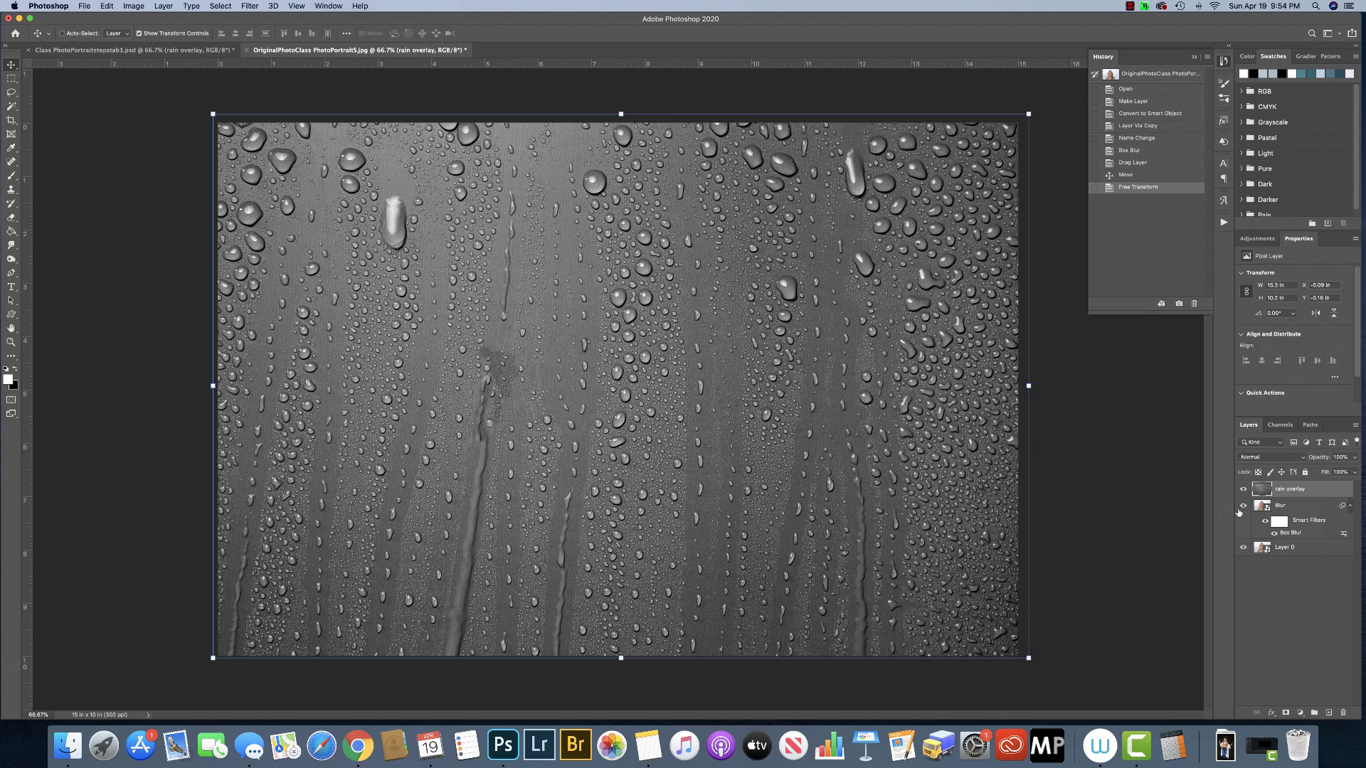
- Set the rain overlay's blend mode to Hard Light and lower its opacity to about 46%
click(1272, 458)
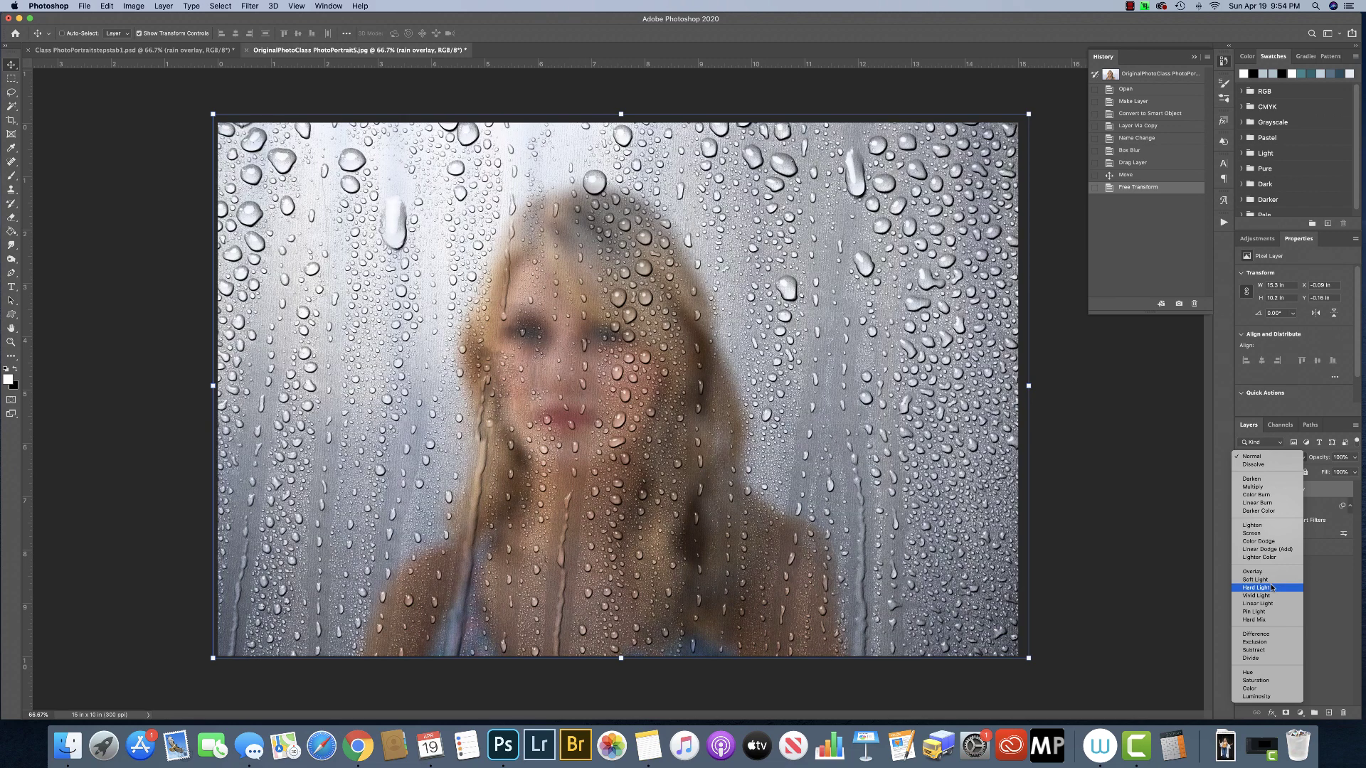
click(1272, 587)
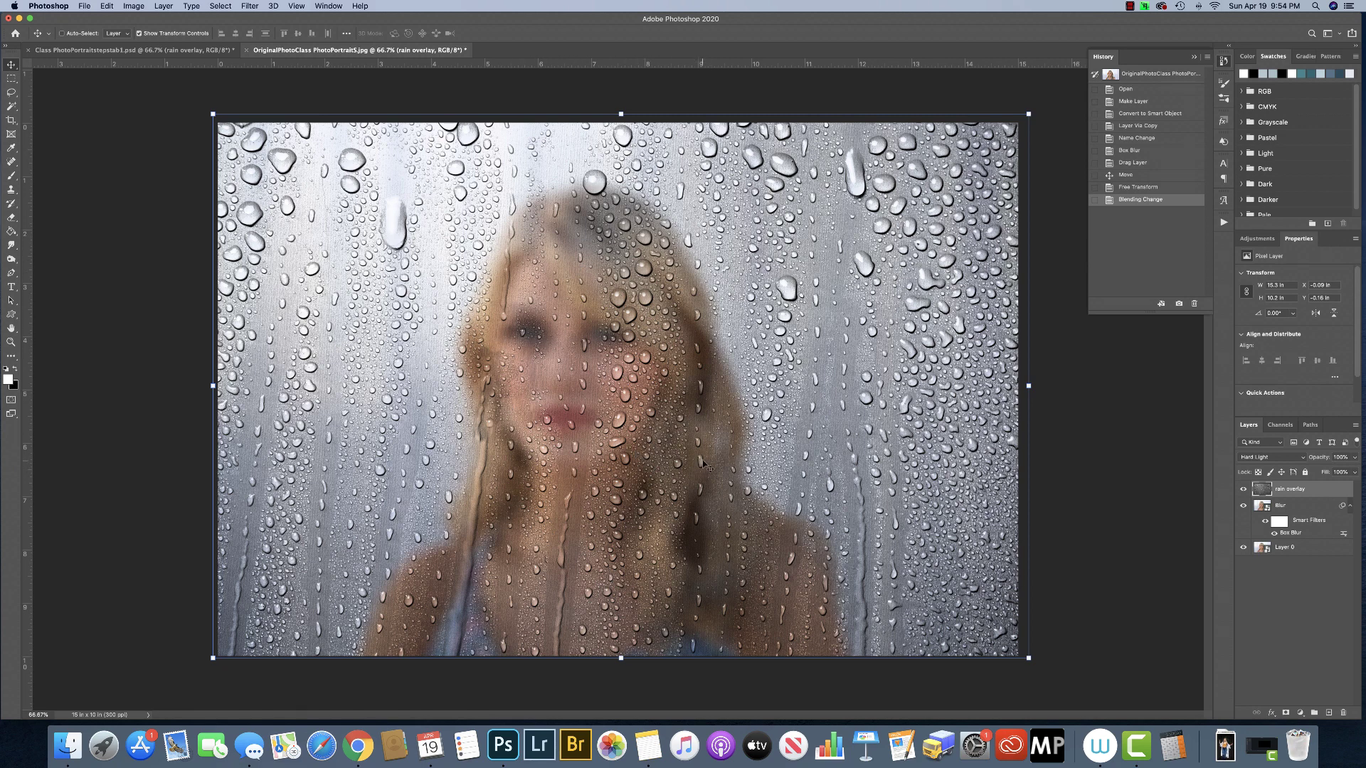
click(1355, 457)
drag(1354, 472, 1331, 475)
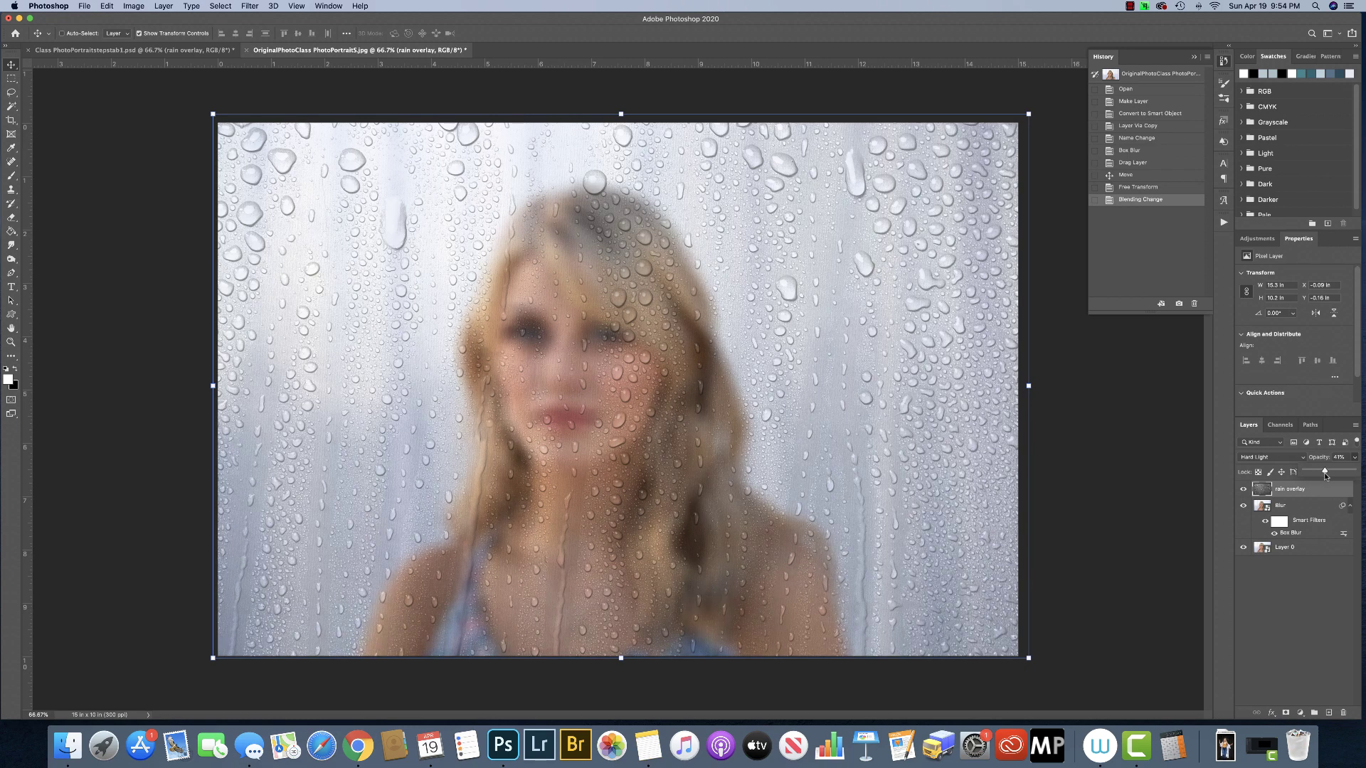
drag(1324, 475, 1328, 476)
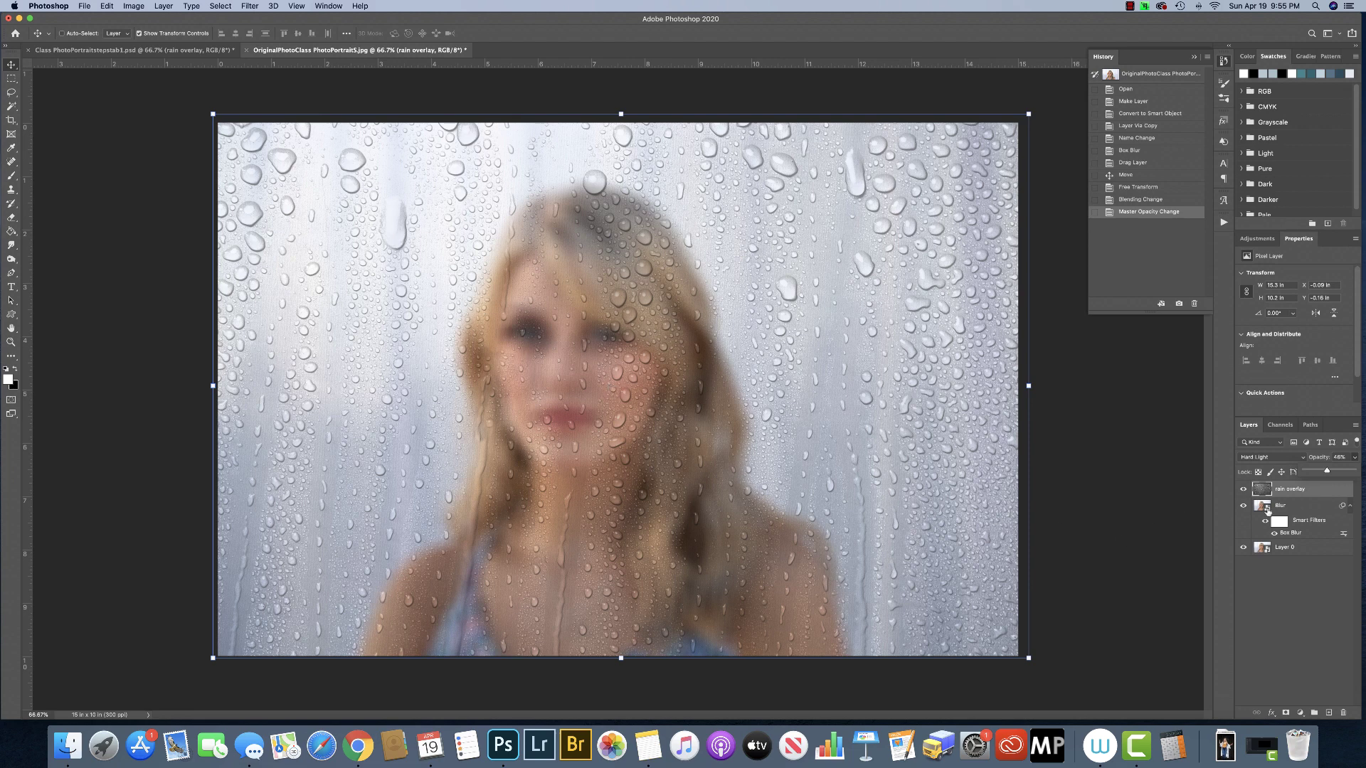
- Add a white layer mask to the Blur layer
click(1289, 507)
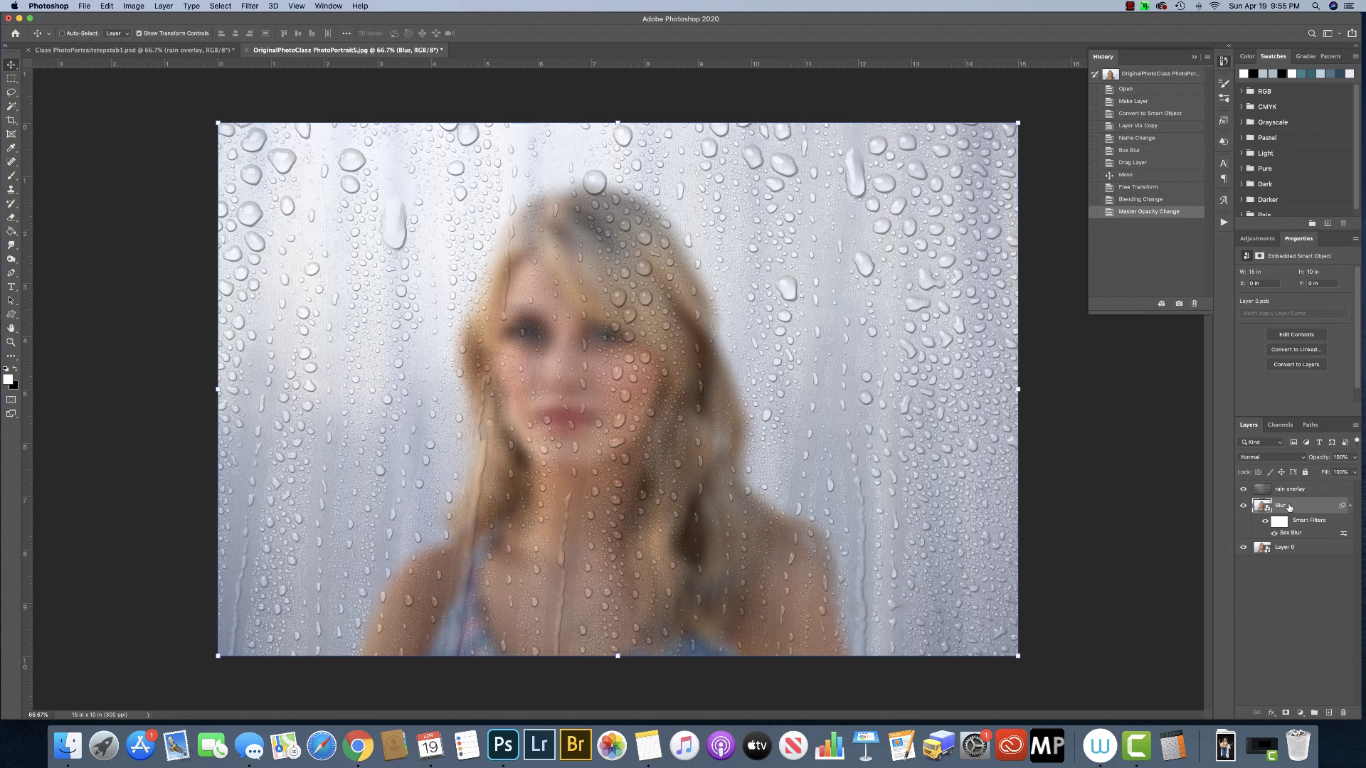
click(1301, 713)
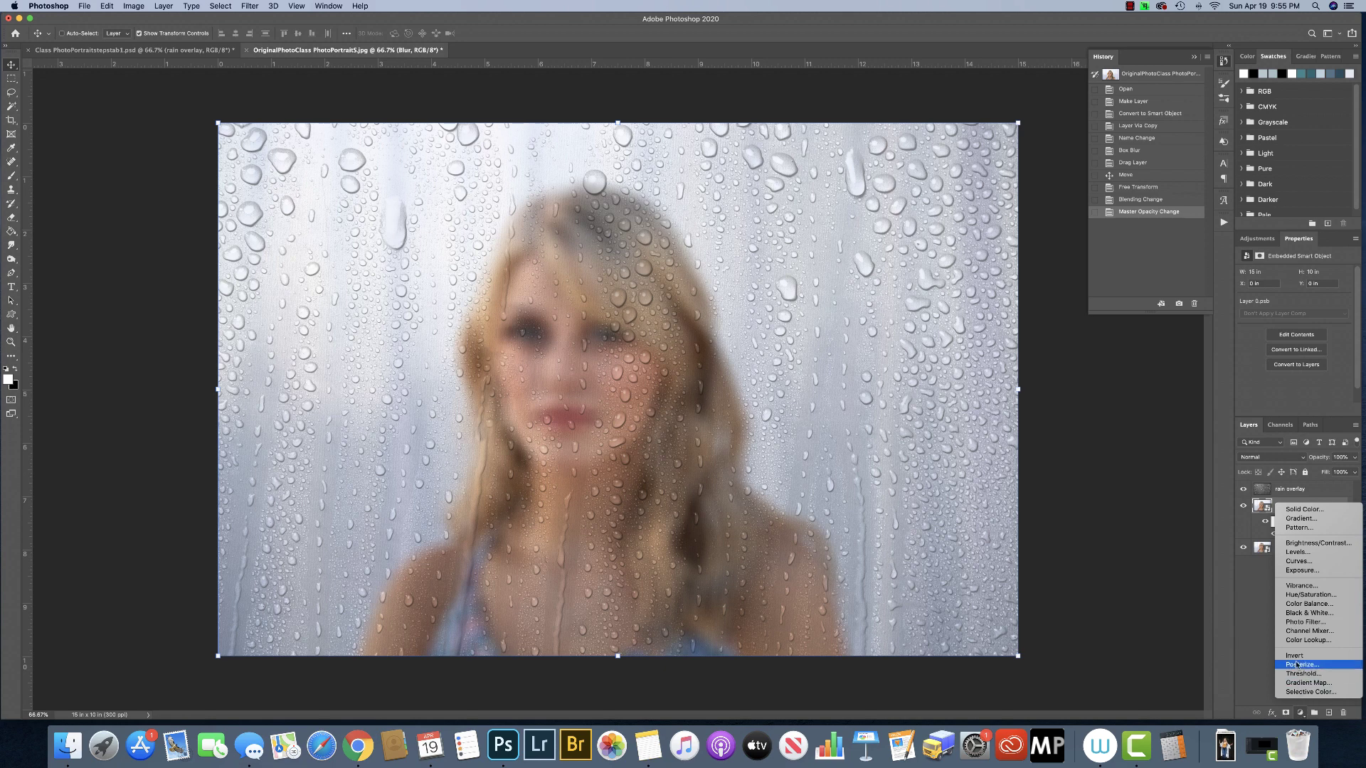
click(1253, 653)
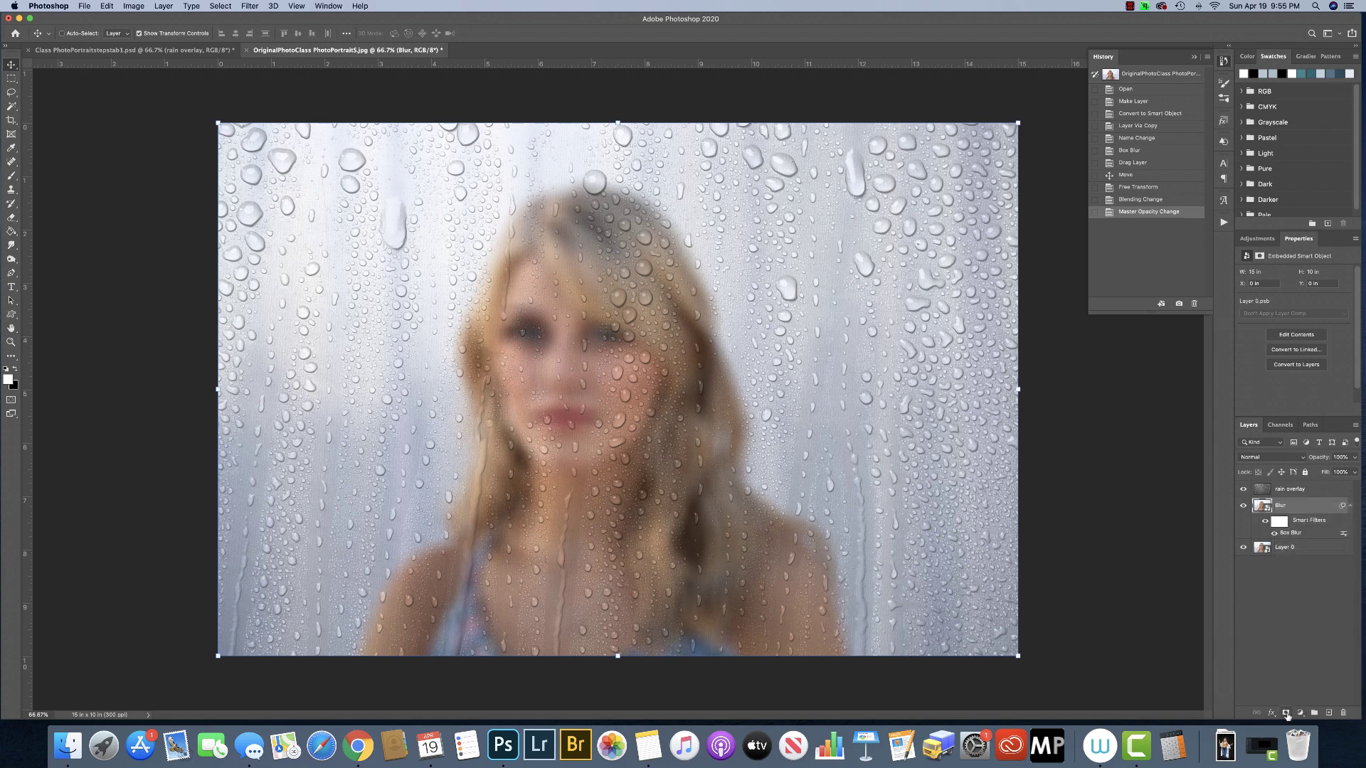
click(1286, 713)
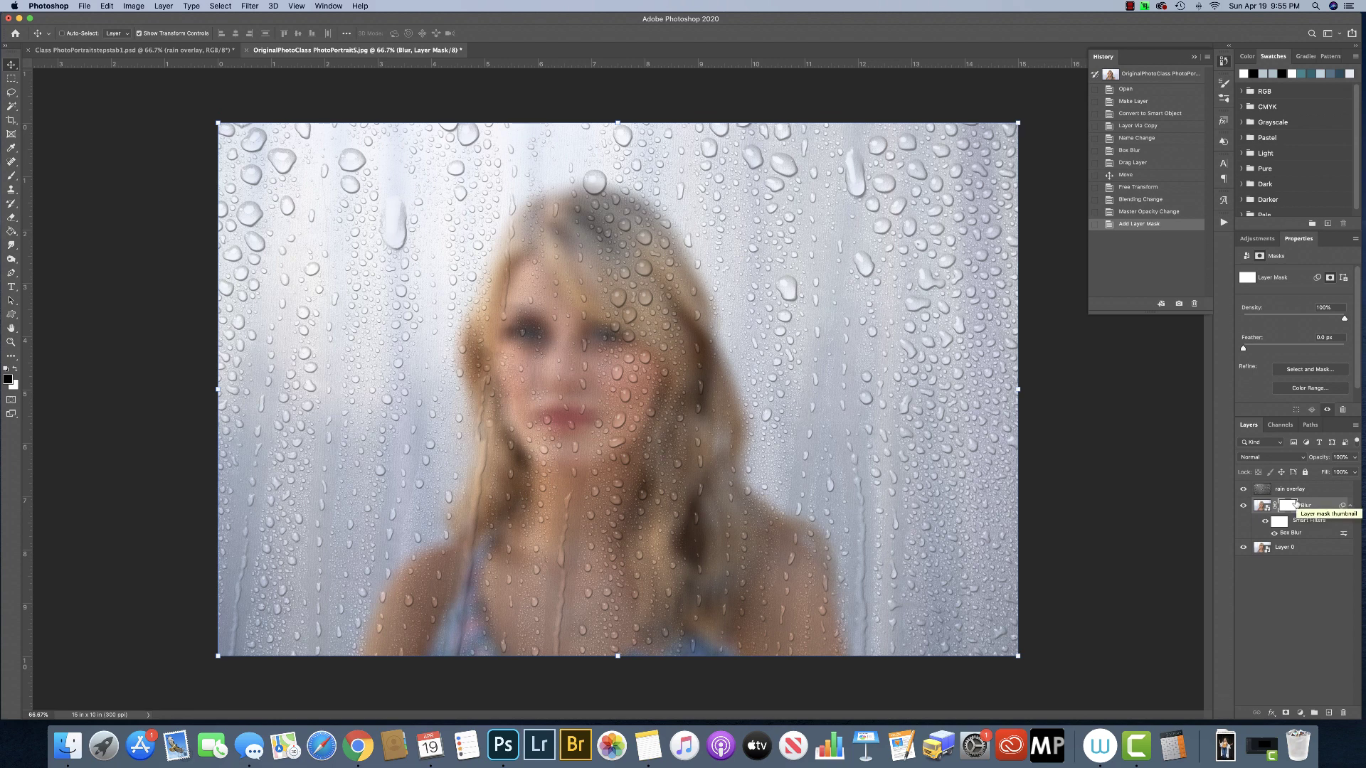
- Set up a round brush for the Blur layer's mask with 700 px size, 50% hardness and 40% opacity
key(b)
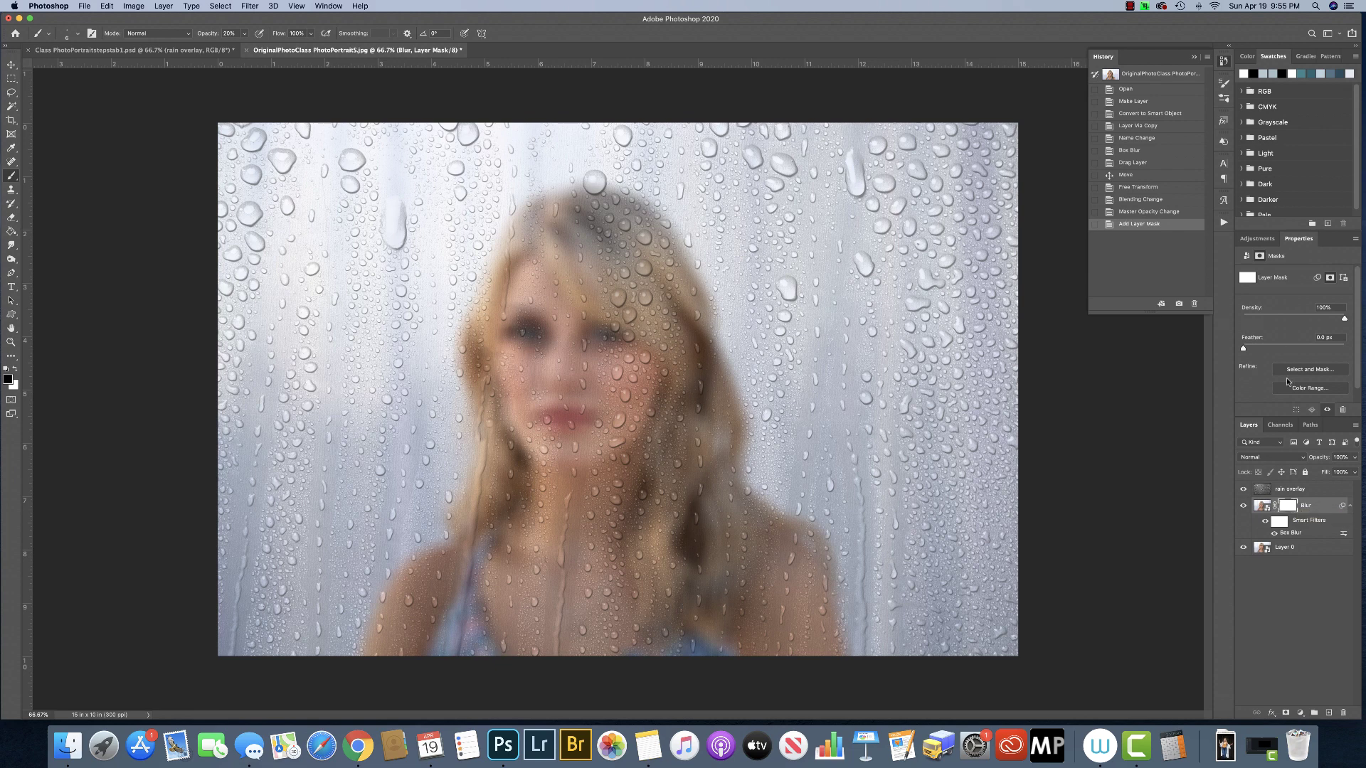
click(1225, 99)
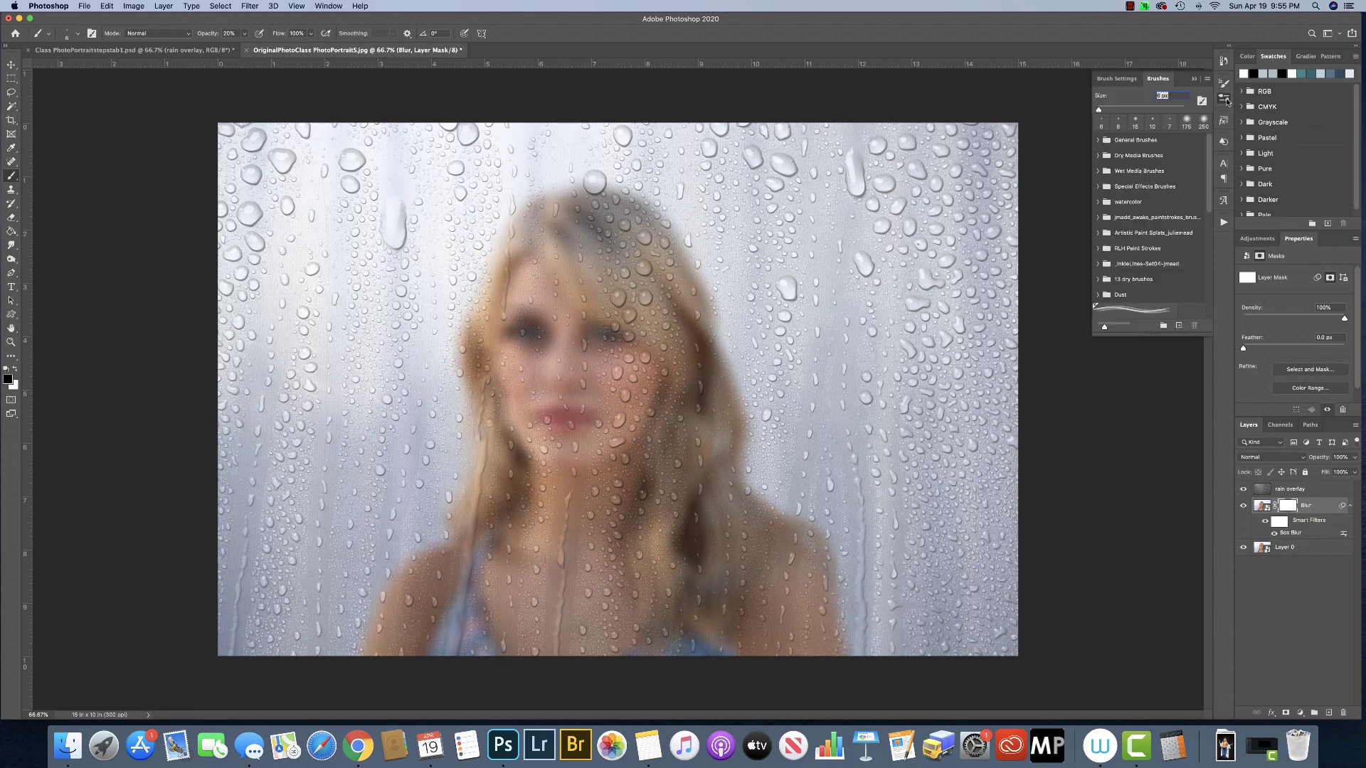
click(1117, 80)
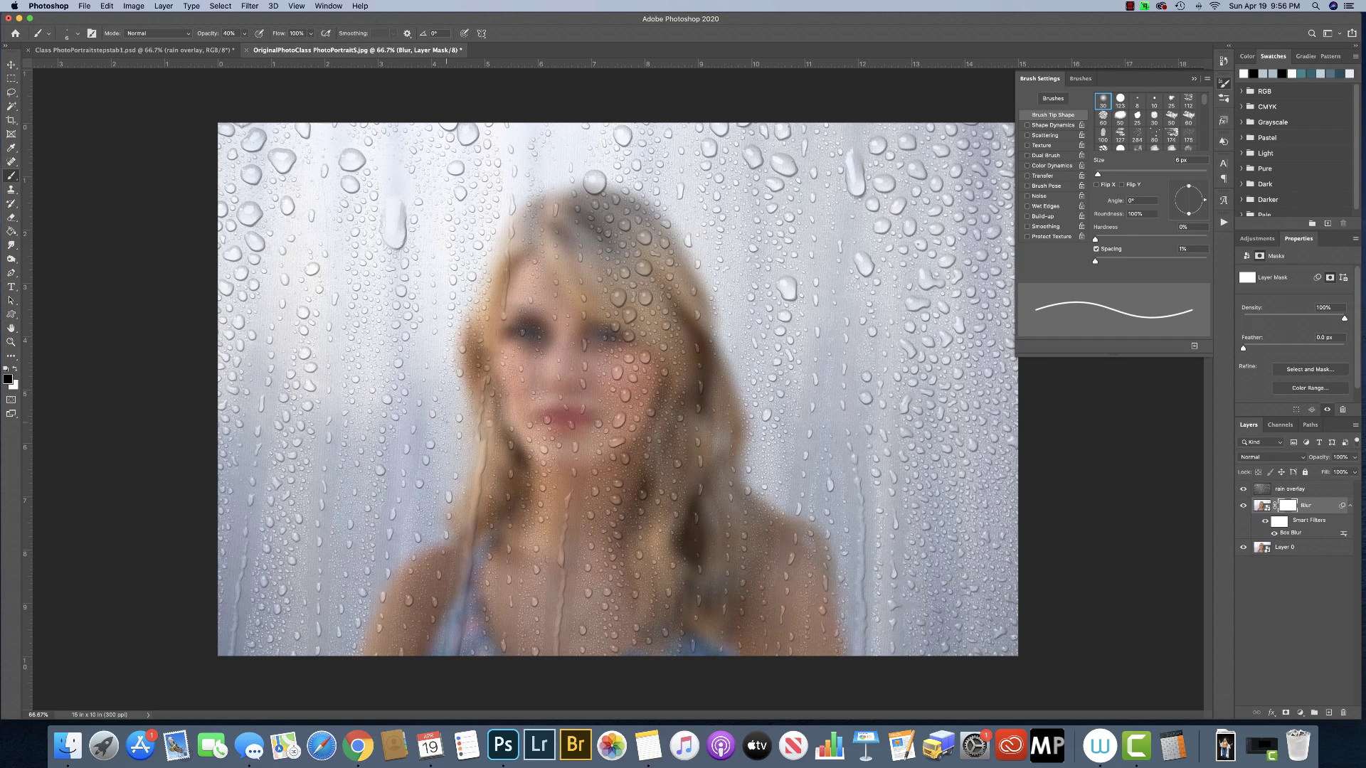
key(bracketright)
key(bracketright)
key(bracketright)
key(bracketright)
key(bracketright)
key(bracketright)
key(bracketright)
key(bracketright)
key(bracketright)
key(bracketright)
key(bracketright)
key(bracketright)
key(bracketright)
key(bracketright)
key(bracketright)
key(bracketright)
key(bracketright)
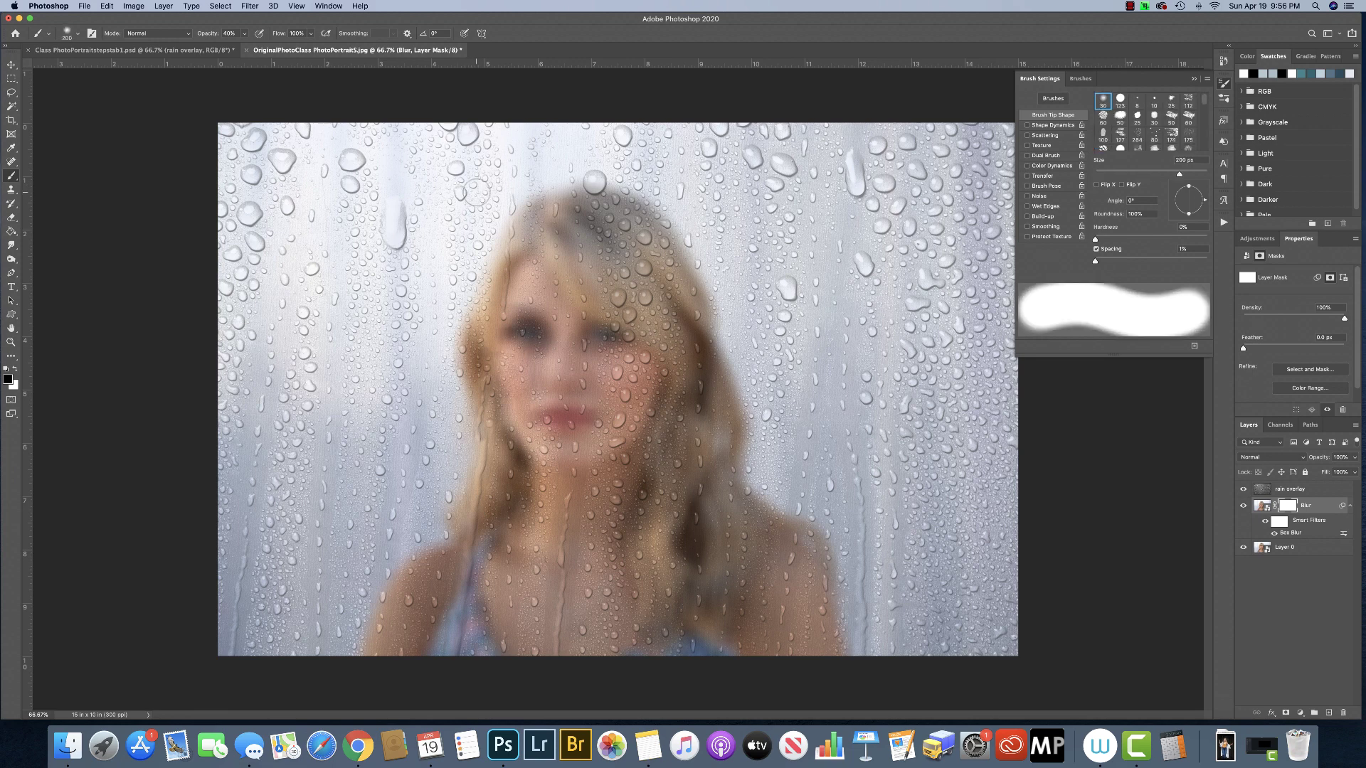
key(bracketright)
key(bracketright)
key(bracketright)
key(bracketright)
key(bracketright)
key(bracketright)
key(shift+bracketright)
key(shift+bracketright)
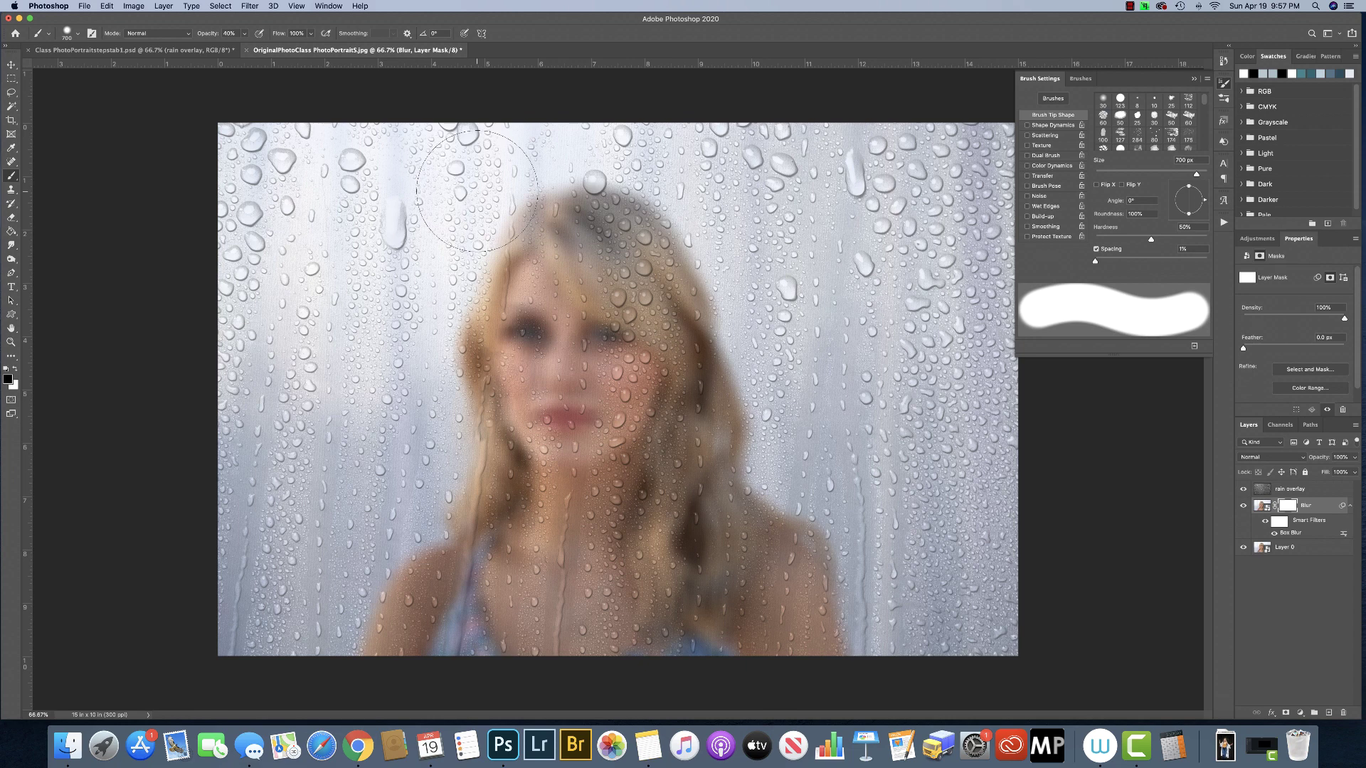
- Set the brush hardness to 0% and paint a vertical streak with a smaller tip over the right-hand hair on the Blur layer's mask
key(shift+bracketleft)
key(shift+bracketleft)
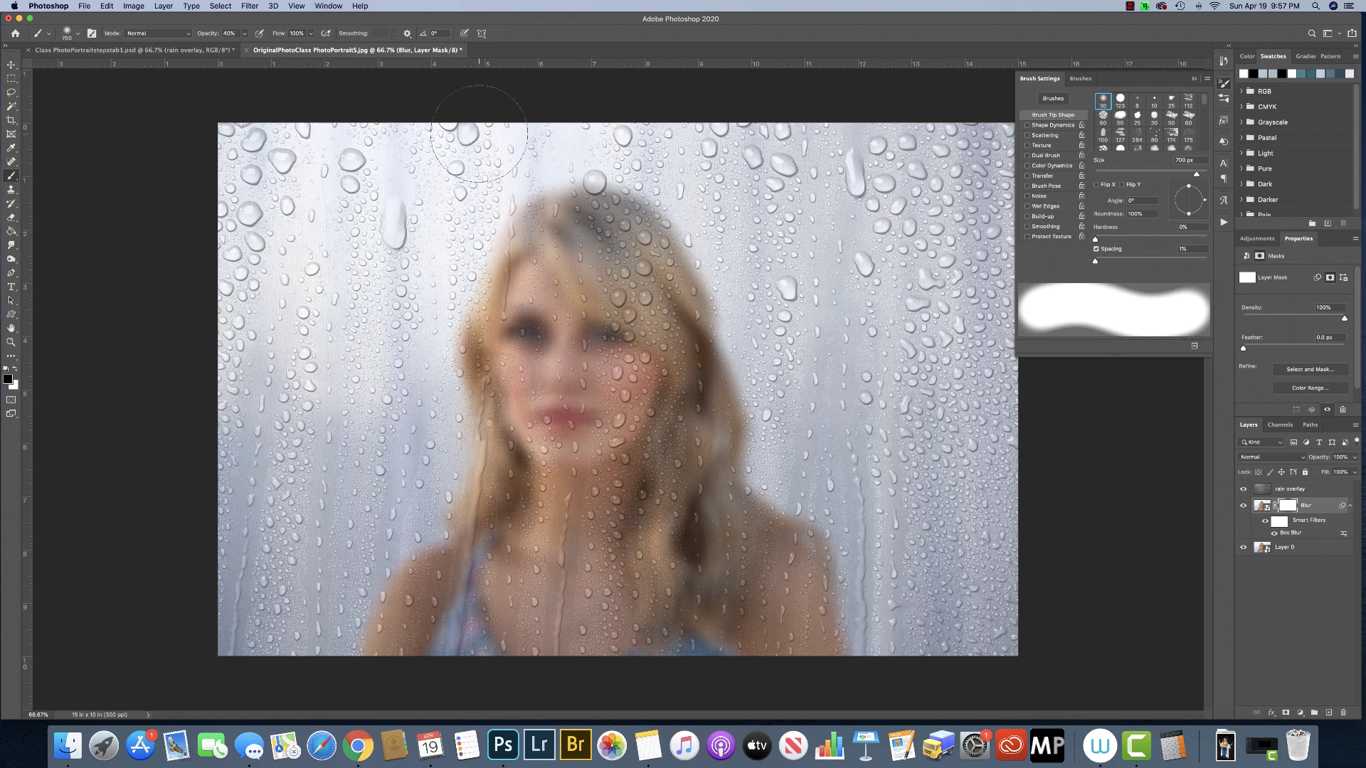
key(bracketleft)
key(bracketleft)
key(bracketleft)
key(bracketleft)
drag(705, 652, 712, 345)
- Enlarge the brush to 400 px and paint black on the Blur mask down through the face and chest to reveal the sharp portrait
key(bracketright)
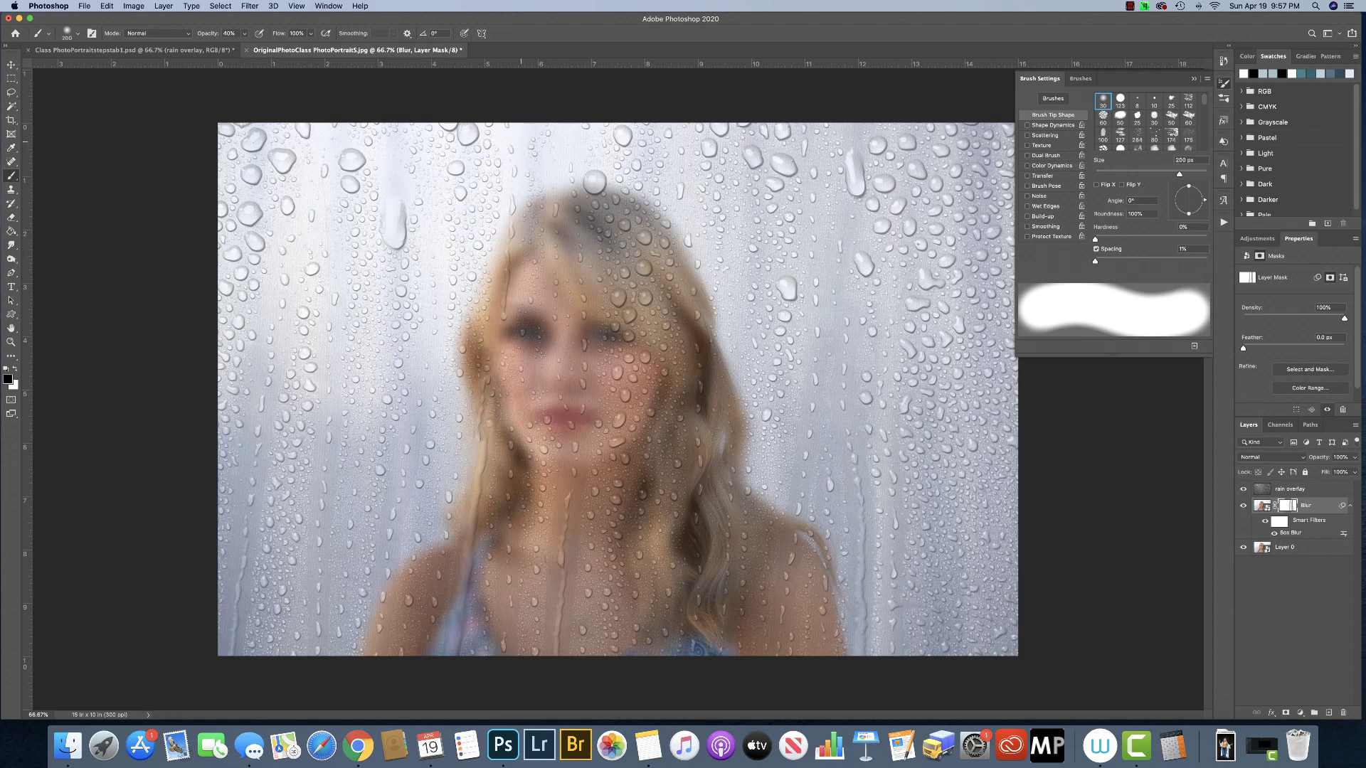
key(bracketright)
key(bracketright)
key(bracketright)
mouse_move(525, 307)
mouse_down()
mouse_move(503, 587)
mouse_move(514, 669)
mouse_move(491, 663)
mouse_up()
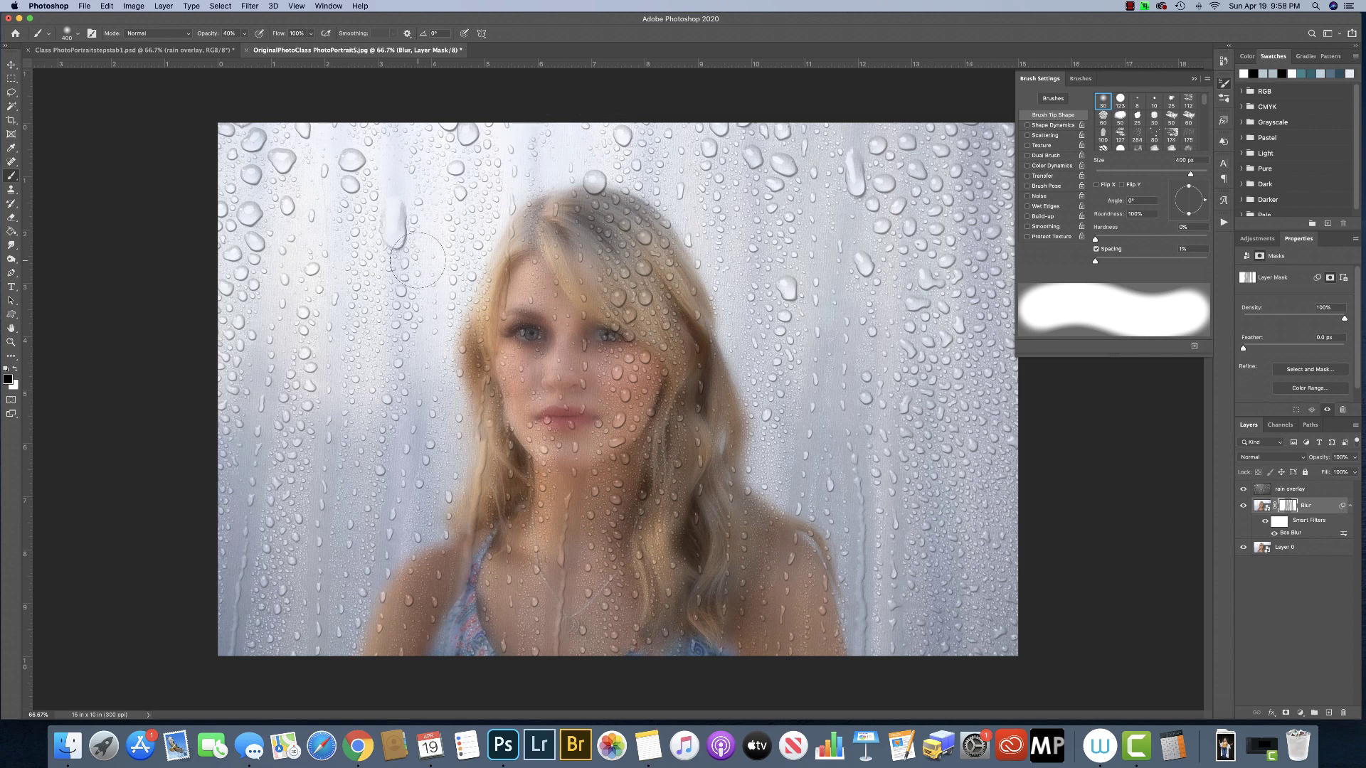
- Reduce the brush to 80 px and paint over the eyes on the Blur mask to sharpen them
key(bracketleft)
key(bracketleft)
key(bracketleft)
key(bracketleft)
key(bracketleft)
key(bracketleft)
key(bracketleft)
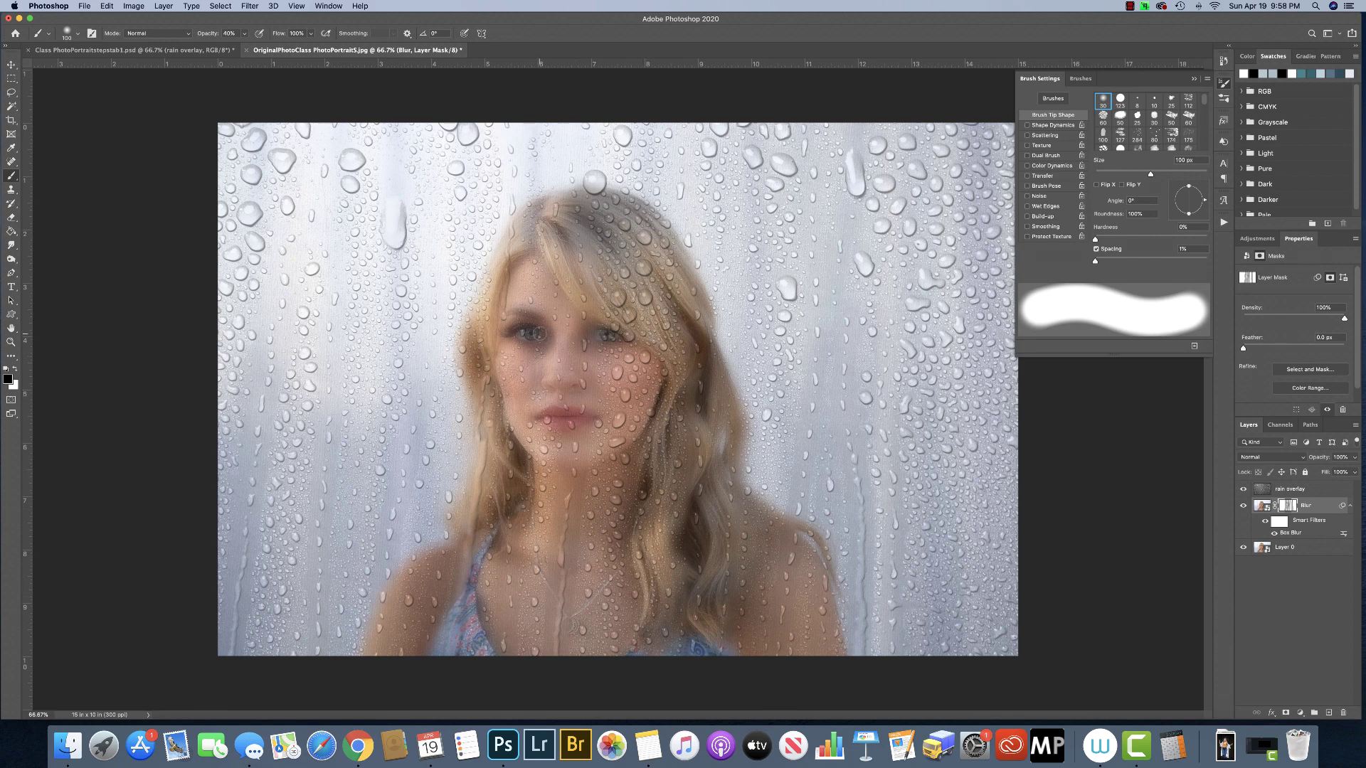
key(bracketleft)
key(bracketleft)
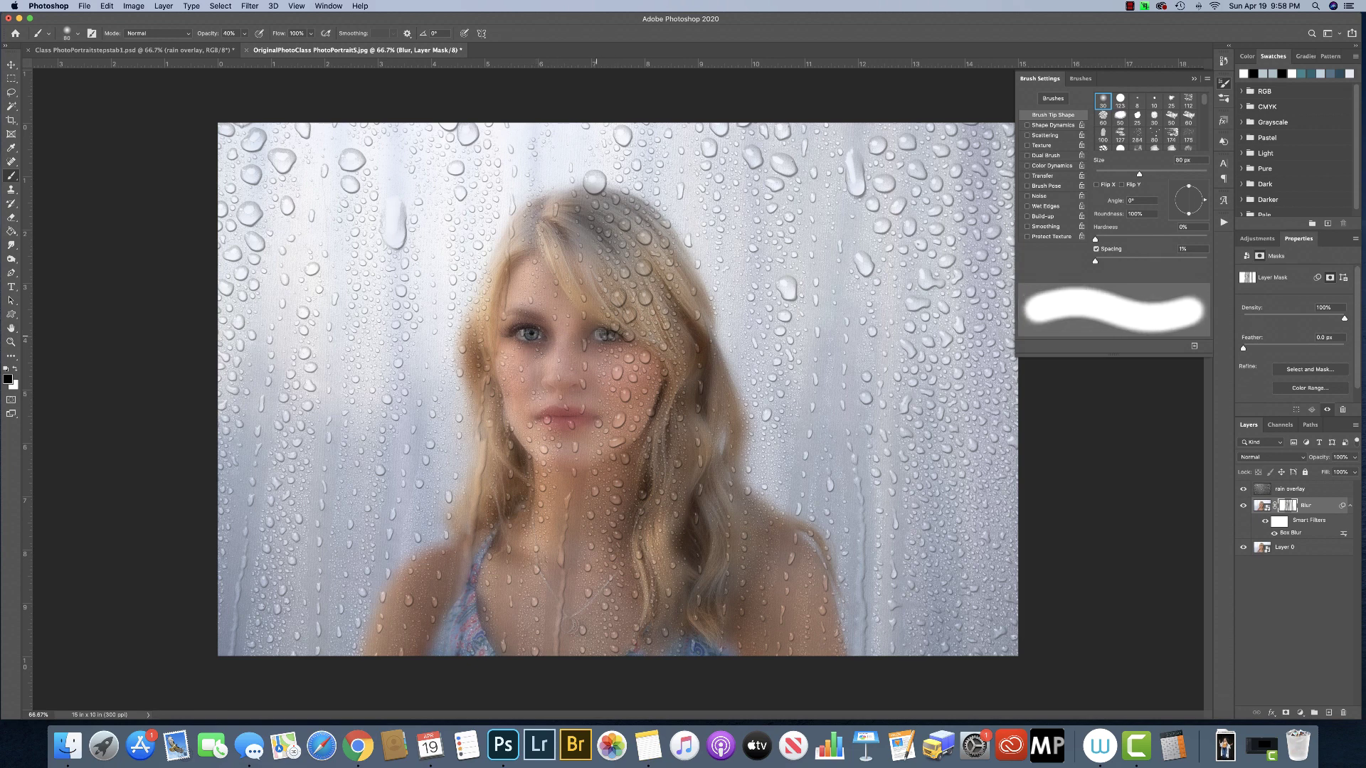
- Enlarge the brush to 150 px and reveal the lips and the necklace area on the Blur mask
key(bracketright)
key(bracketright)
key(bracketright)
key(bracketright)
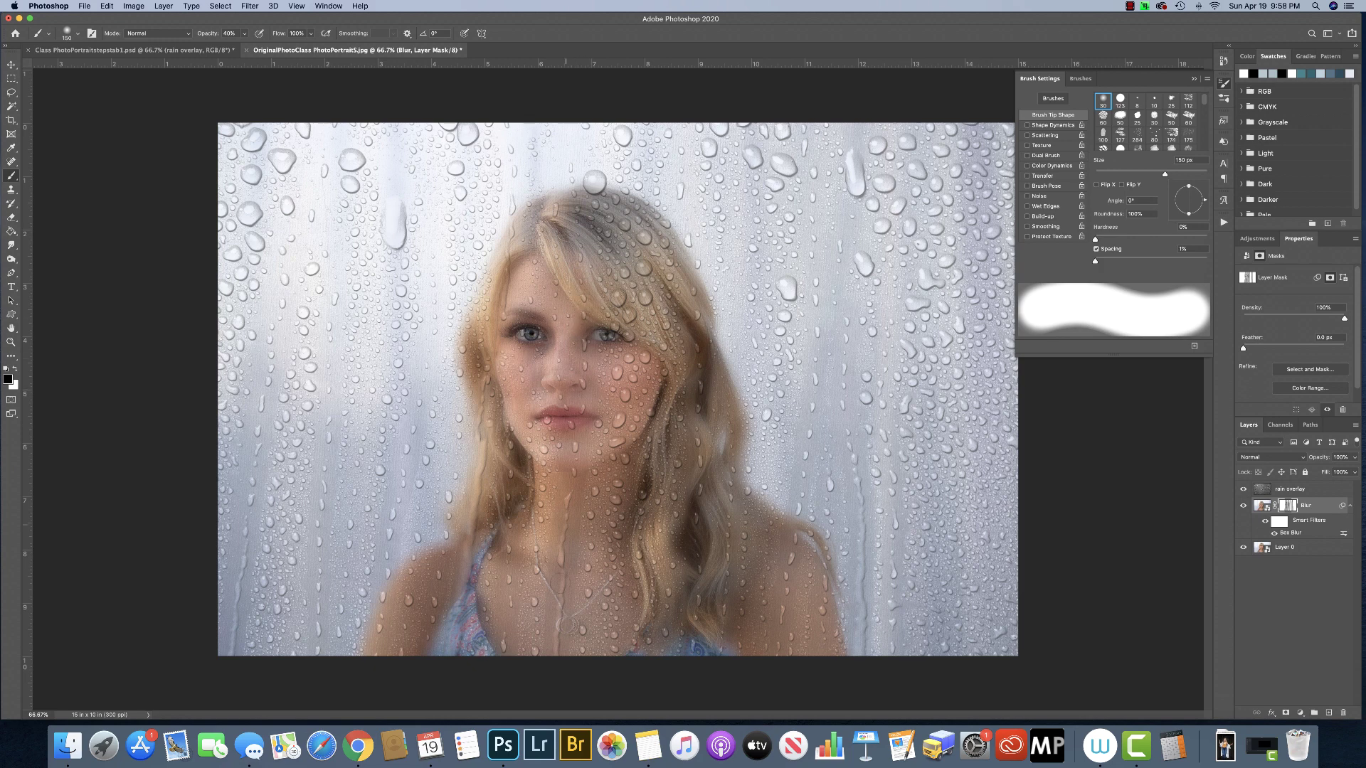
- Refine the eyes, lips and necklace pendant on the Blur mask with brush sizes between 60 and 90 px
key(bracketleft)
key(bracketleft)
key(bracketleft)
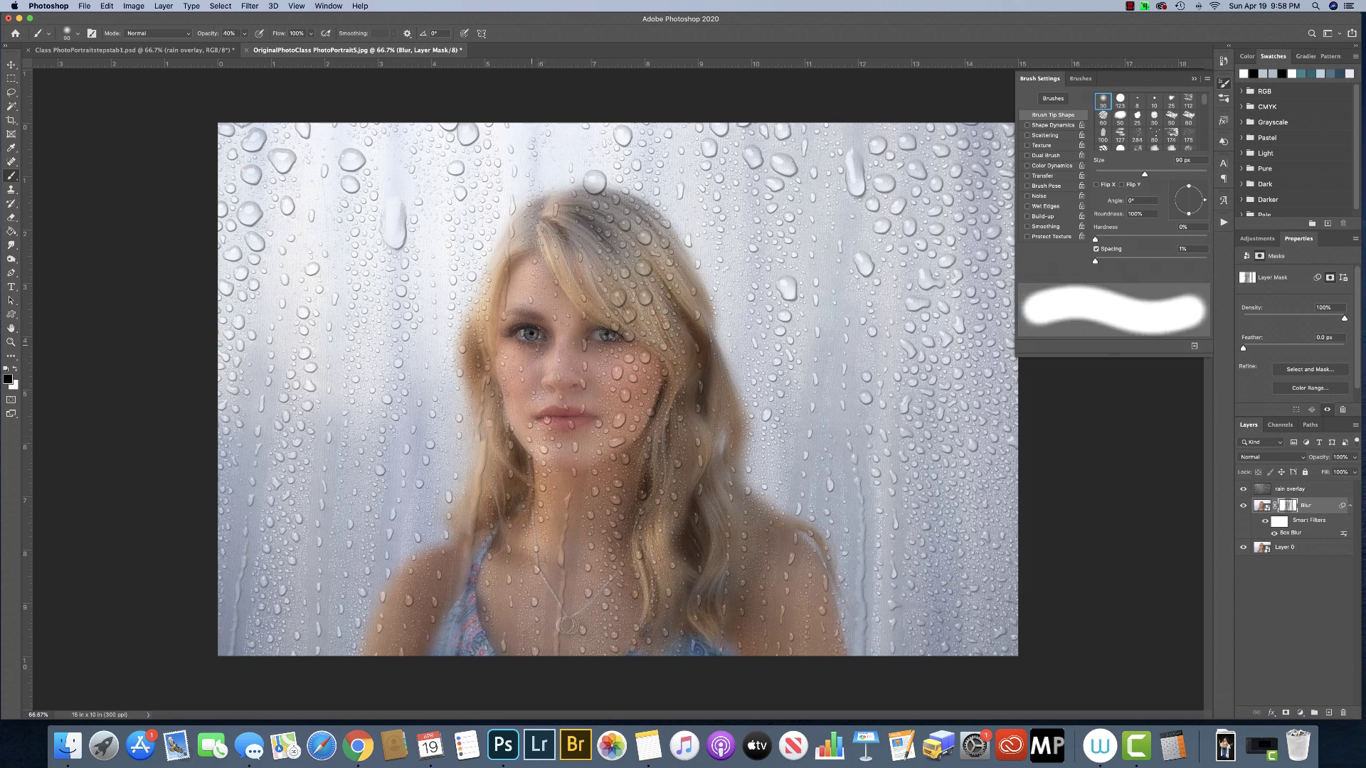
key(bracketleft)
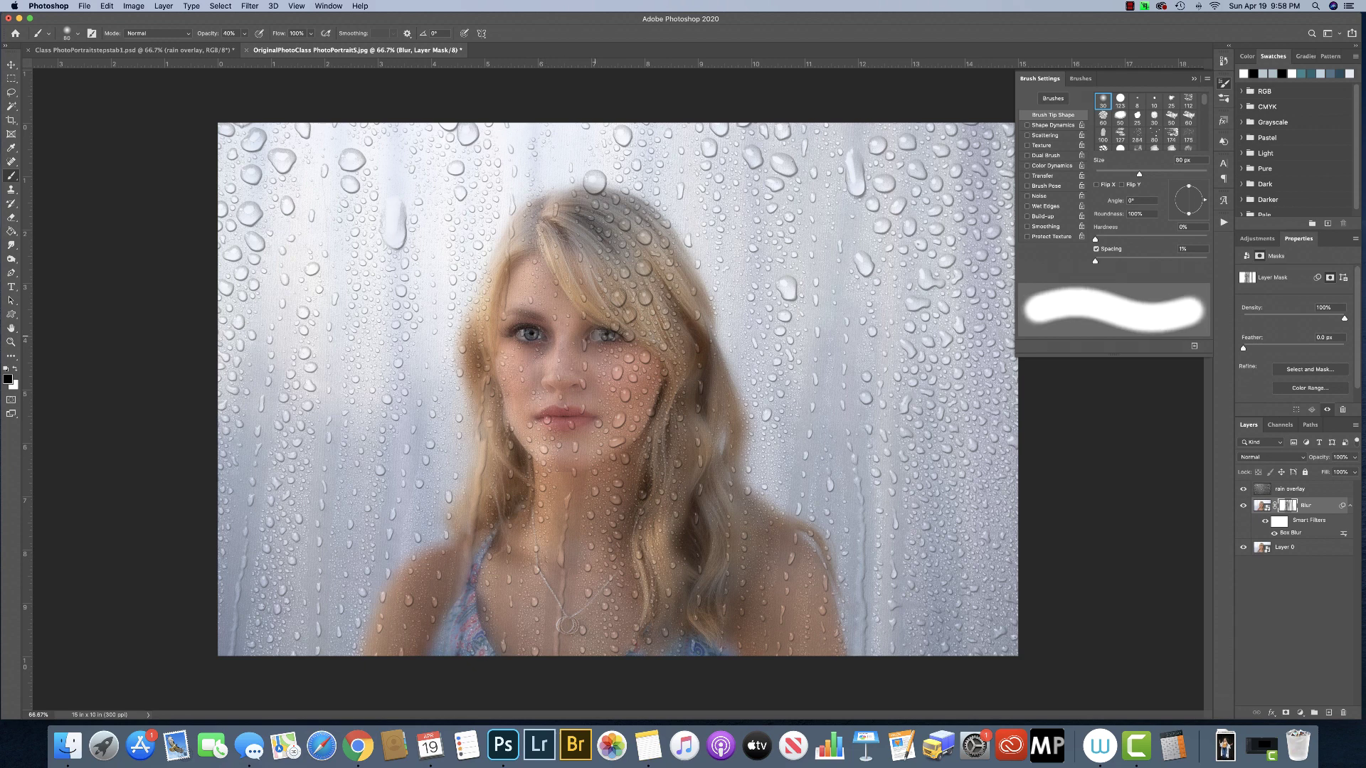
key(bracketright)
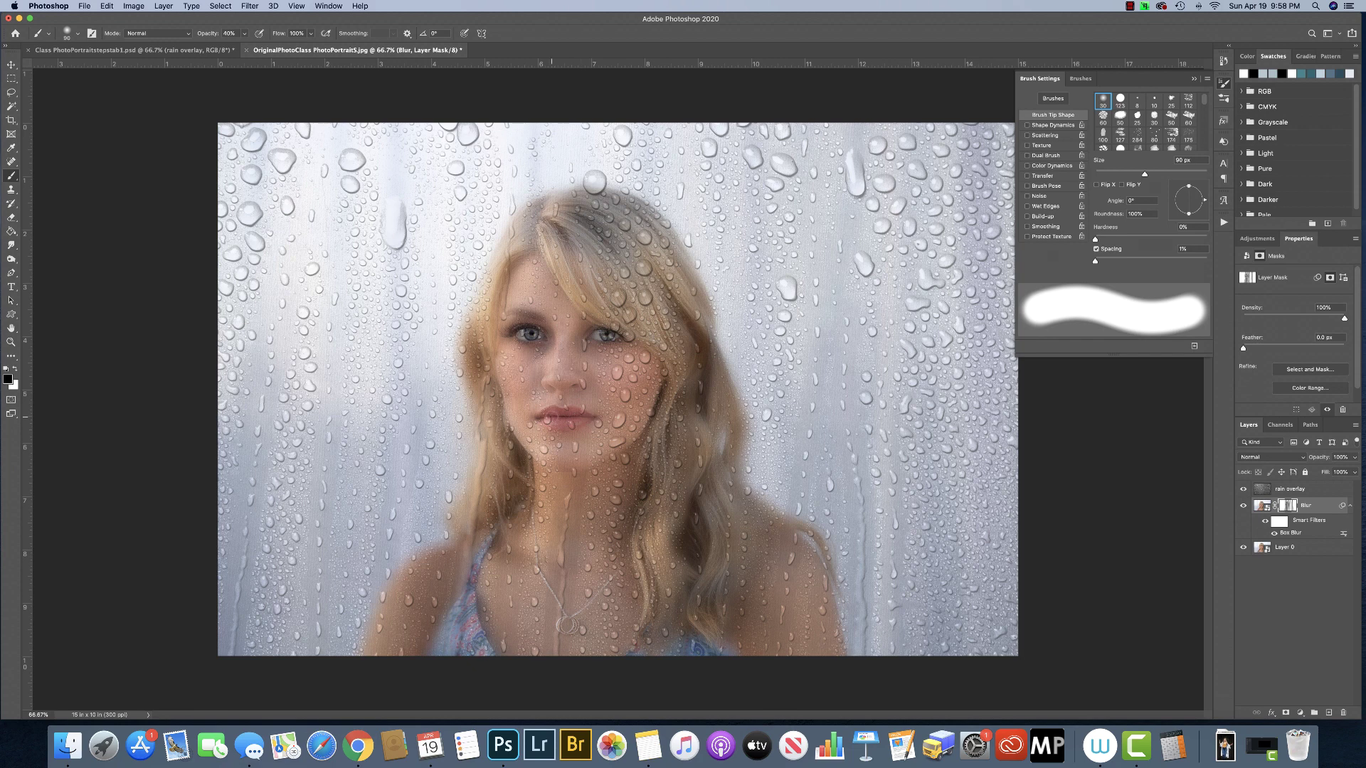
key(bracketleft)
key(bracketleft)
key(bracketleft)
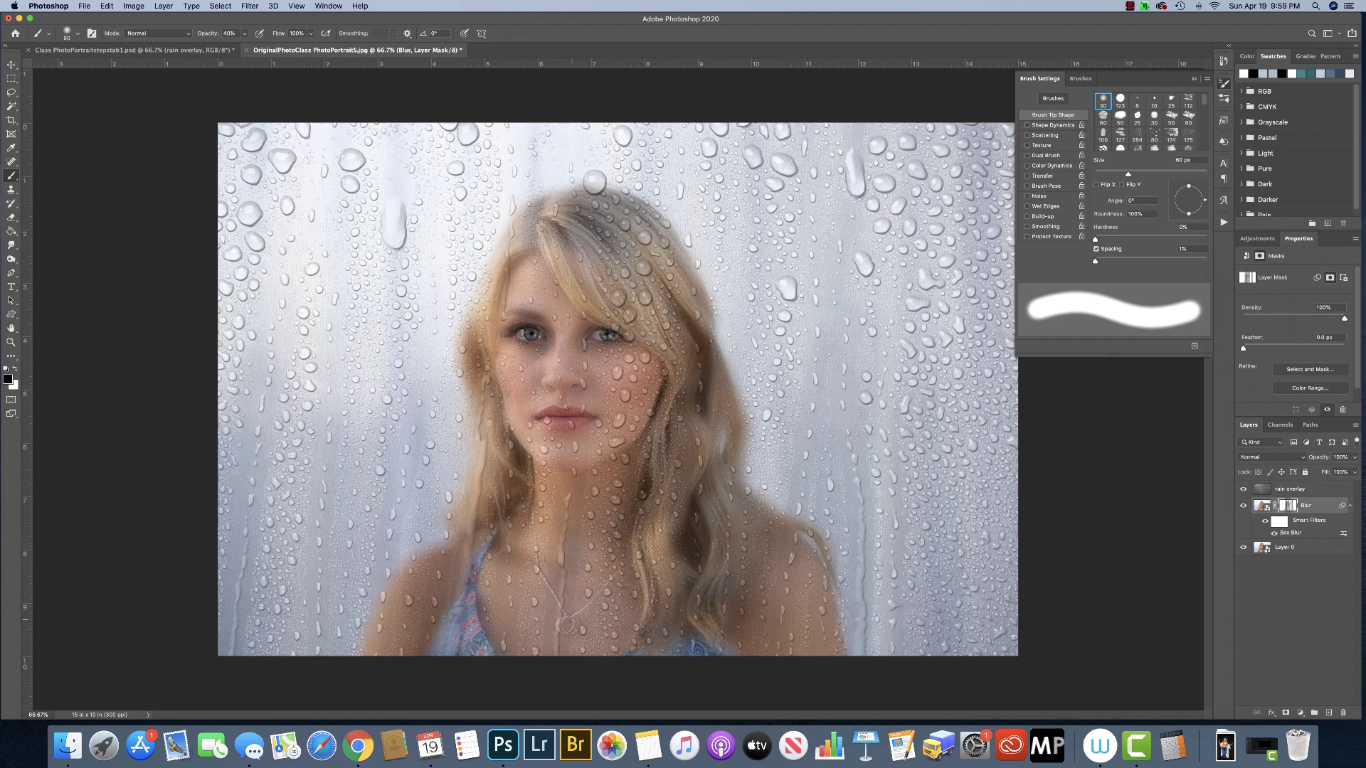
- Enlarge the brush to 300 px and paint white on the Blur mask over the dress to restore its blur
key(bracketright)
key(bracketright)
key(bracketright)
key(bracketright)
key(bracketright)
key(bracketright)
key(bracketright)
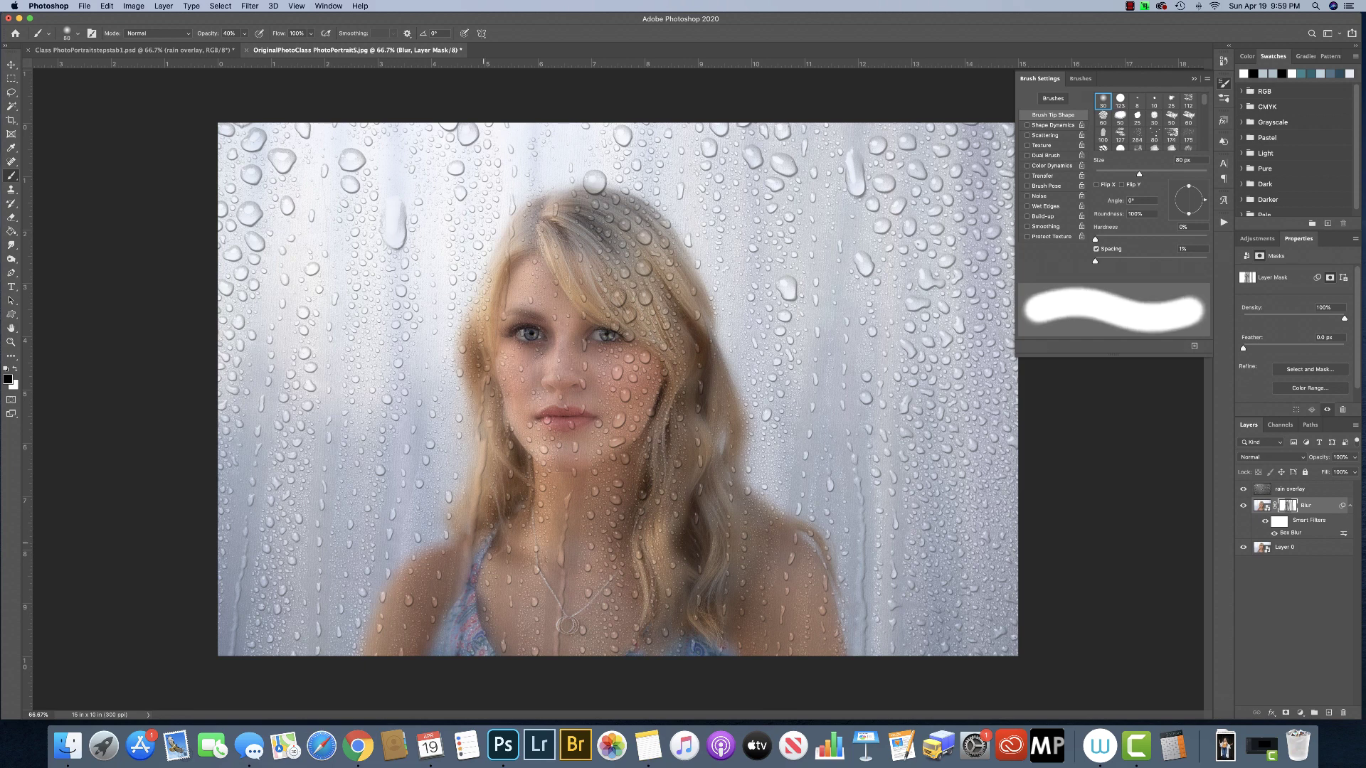
key(bracketright)
key(bracketright)
key(bracketright)
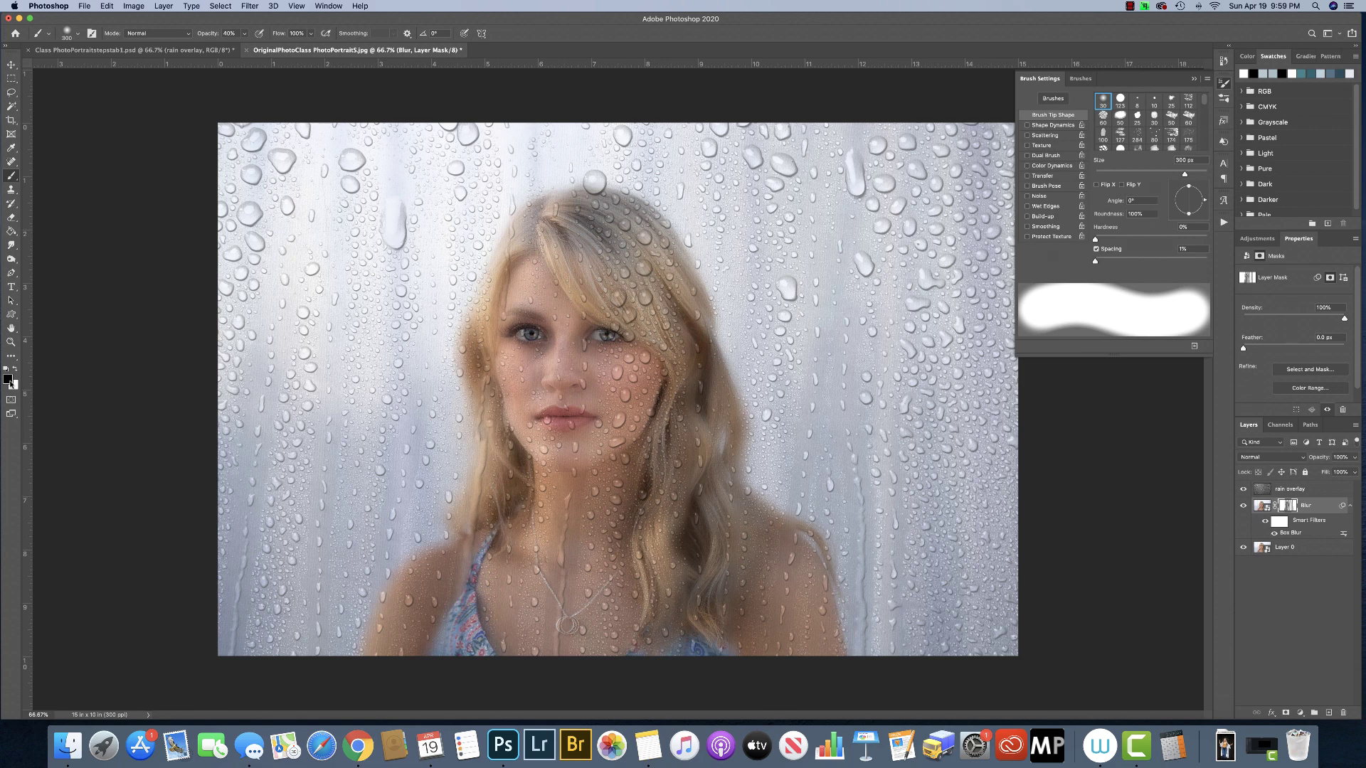
key(x)
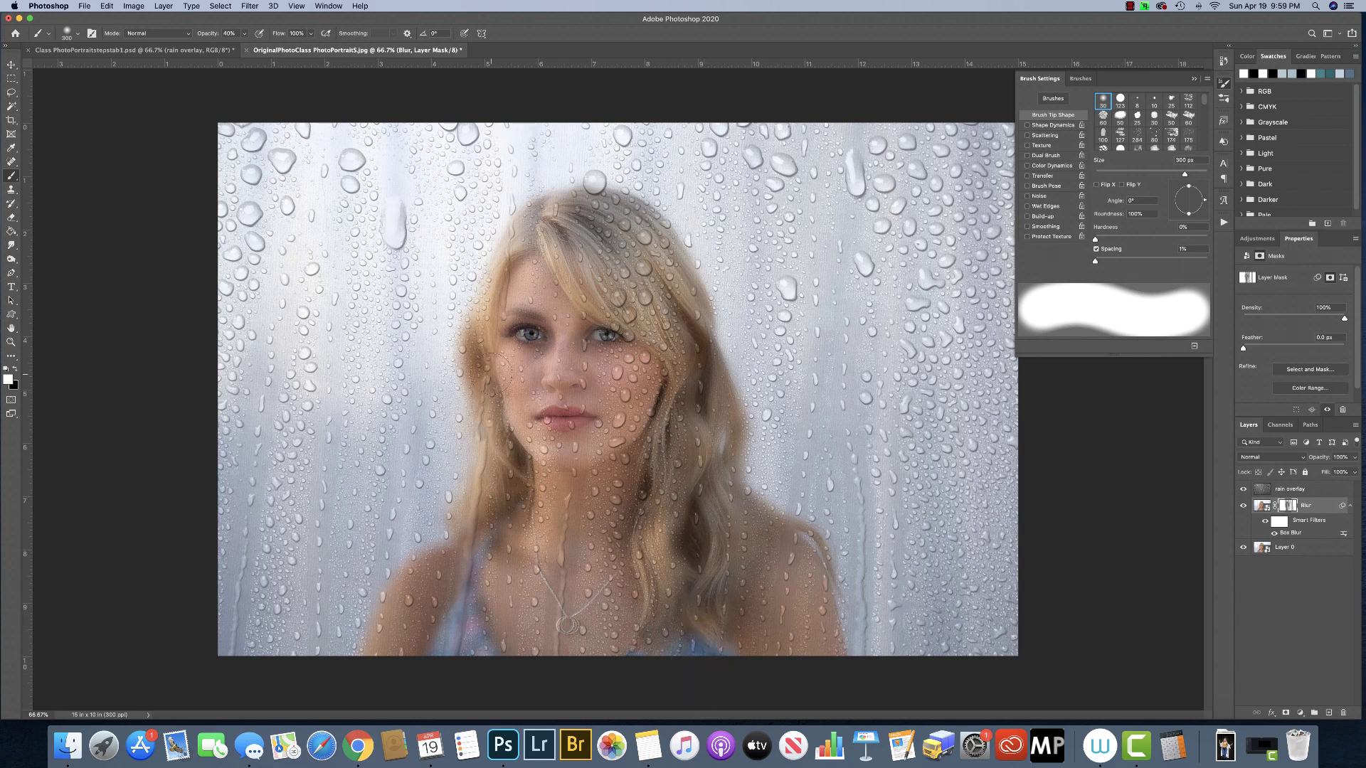
- Switch the paint colour back to black and reveal more hair and necklace detail on the Blur mask with a 125 px brush
key(x)
key(bracketleft)
key(bracketleft)
key(bracketleft)
key(bracketleft)
key(bracketleft)
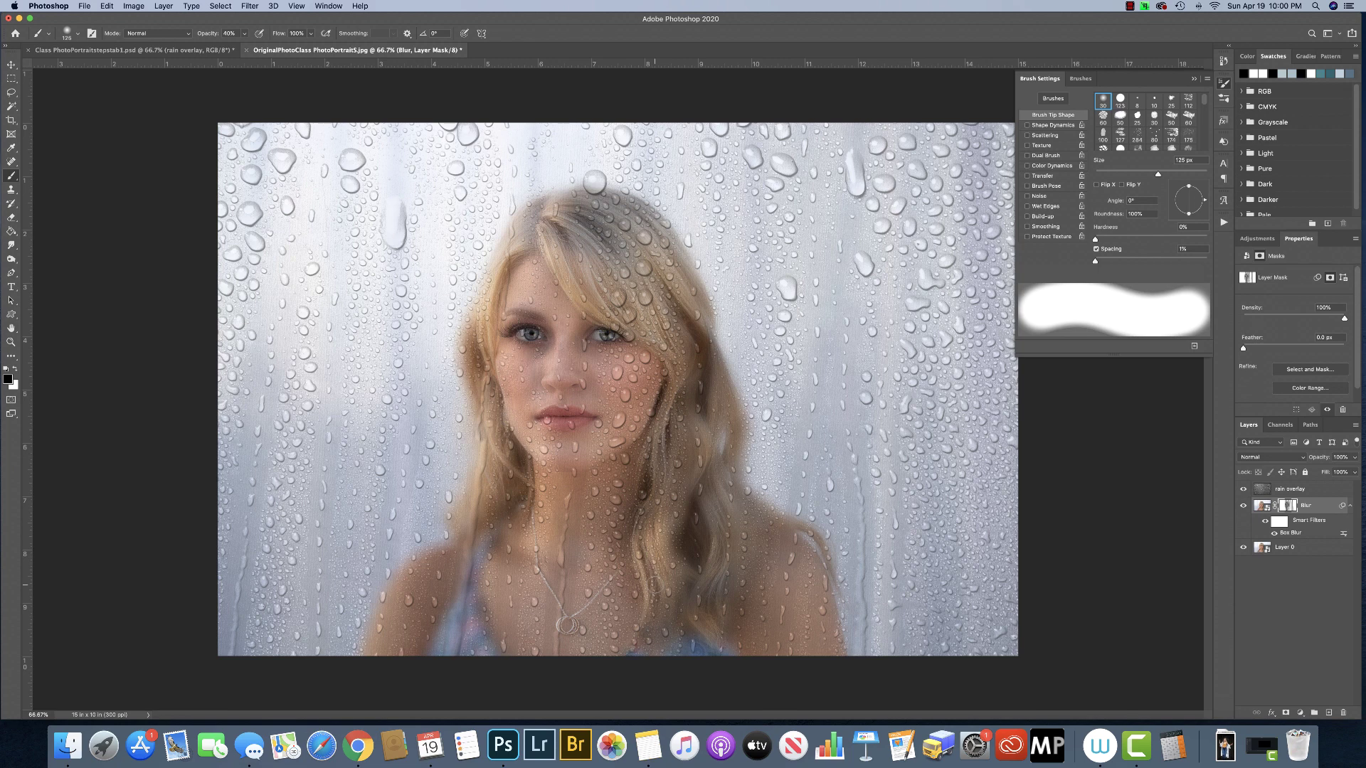
- Select the rain overlay layer and activate the Clone Stamp tool for retouching the droplets on the face
click(1263, 489)
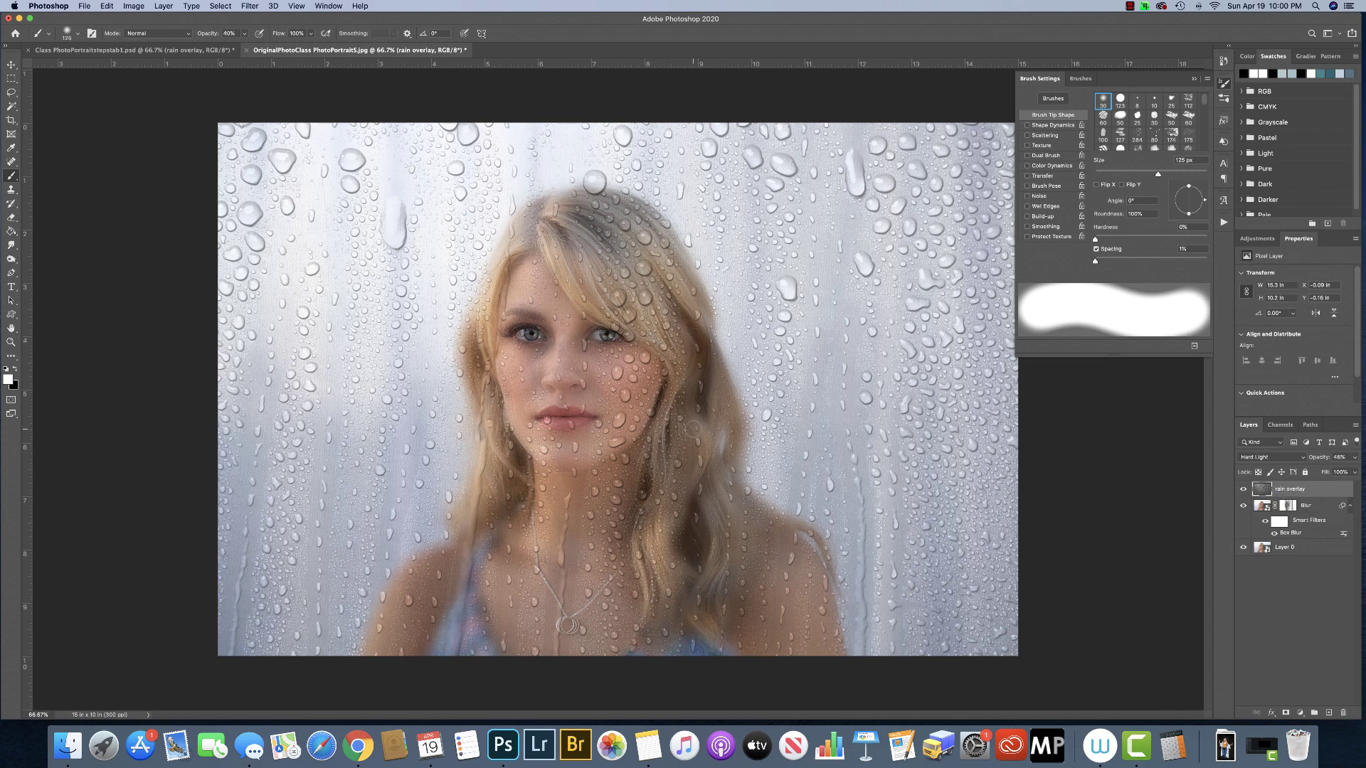
key(z)
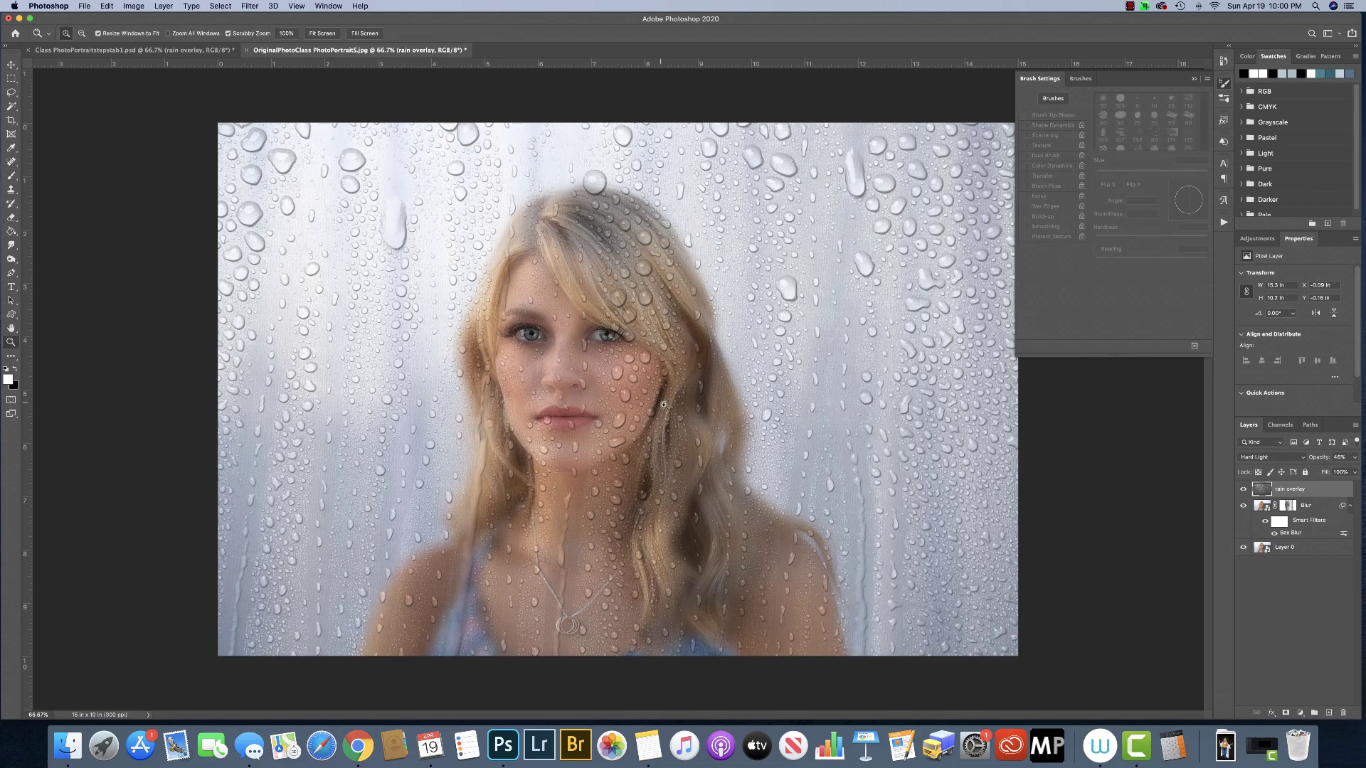
click(562, 401)
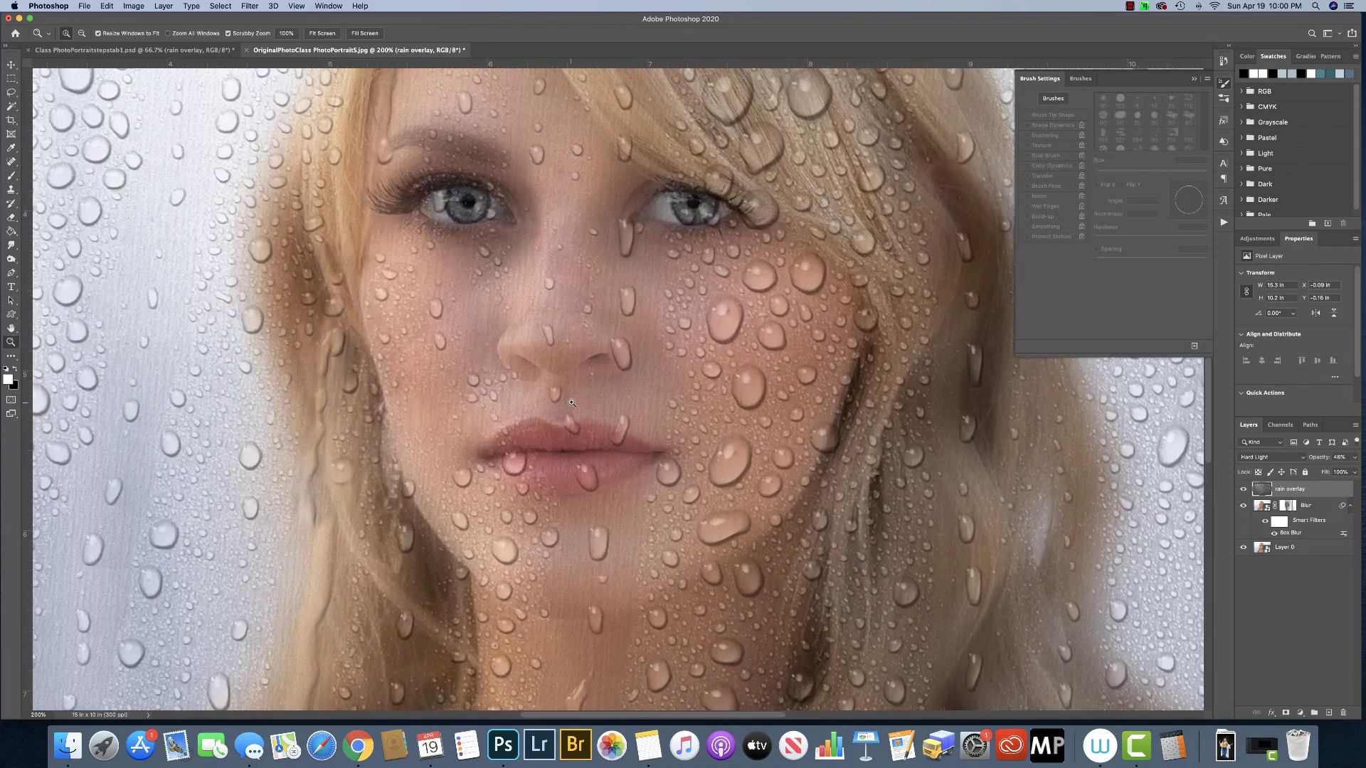
click(569, 402)
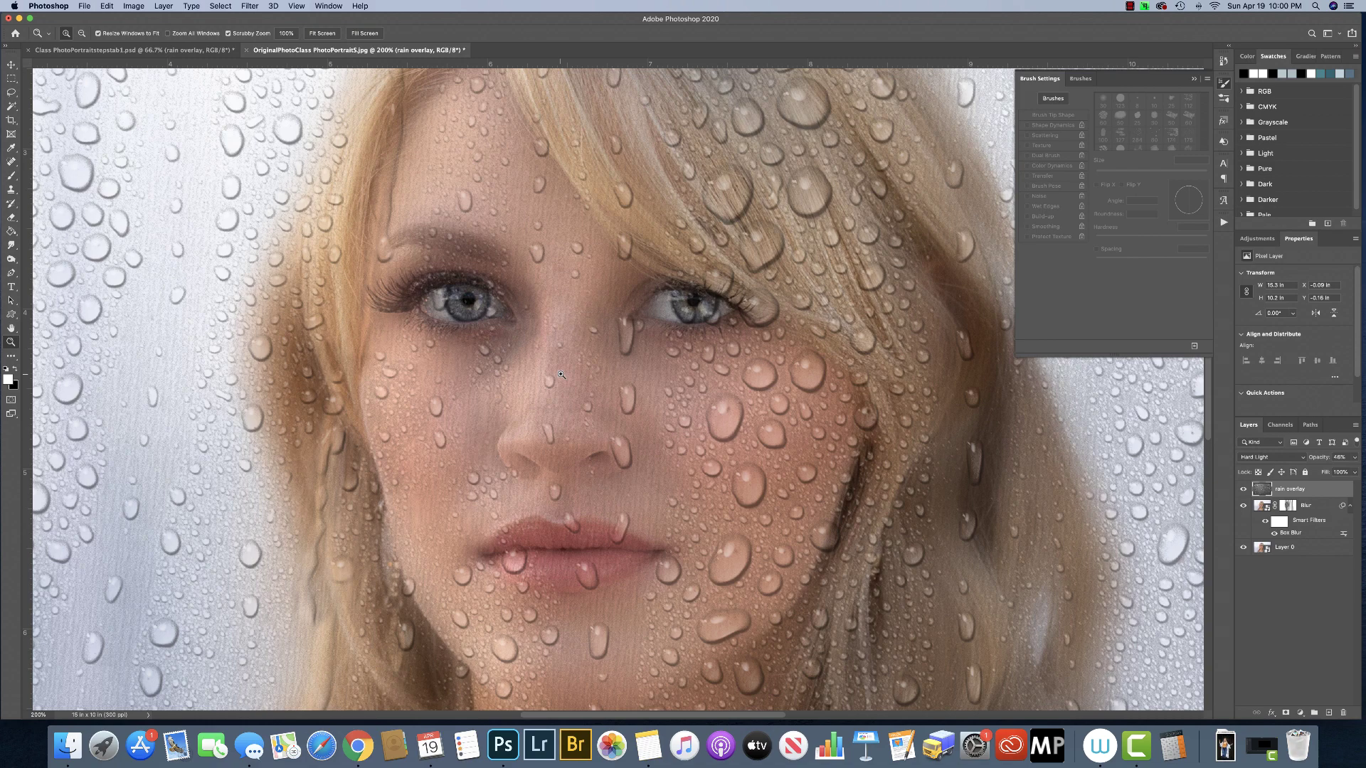
key(s)
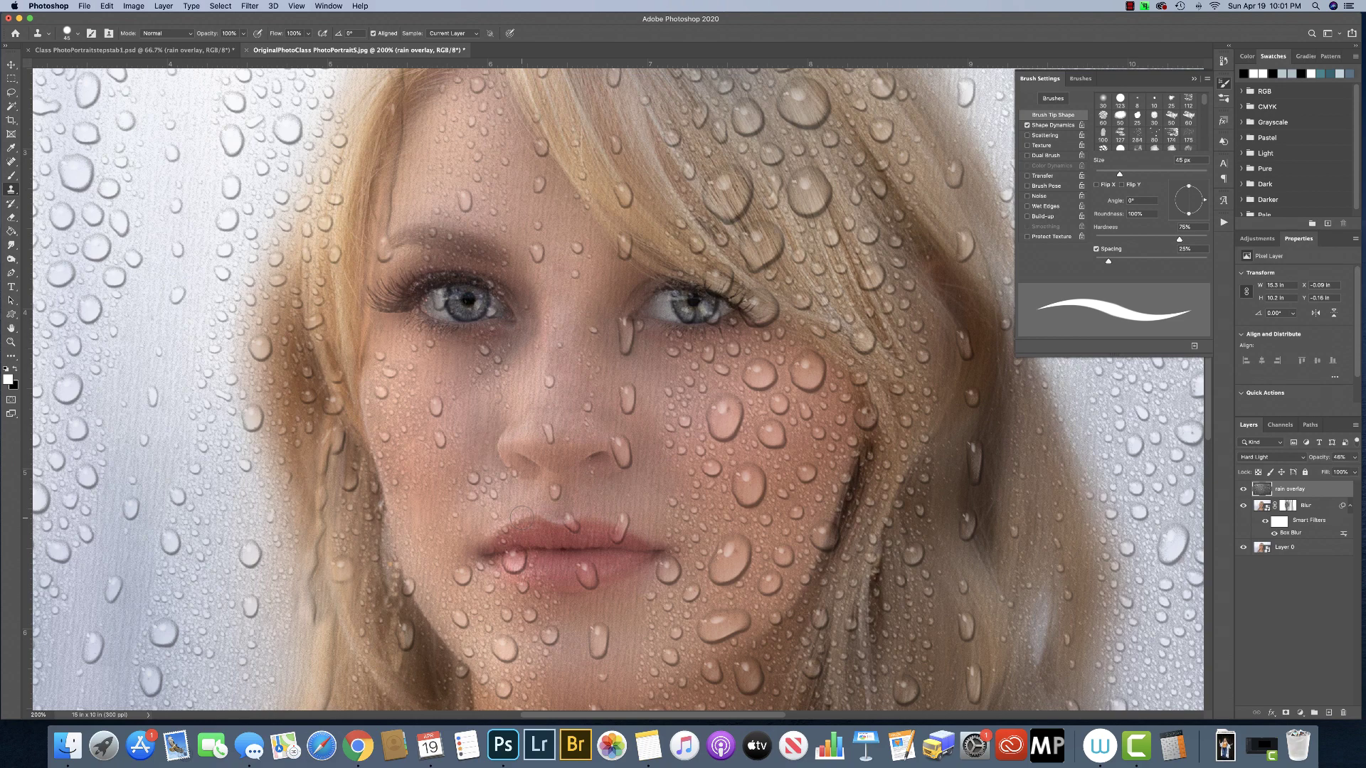
- Clone drop-free texture on the rain overlay over the droplets covering the left-hand eye, undoing the unwanted stroke
scroll(521, 514, left, 5)
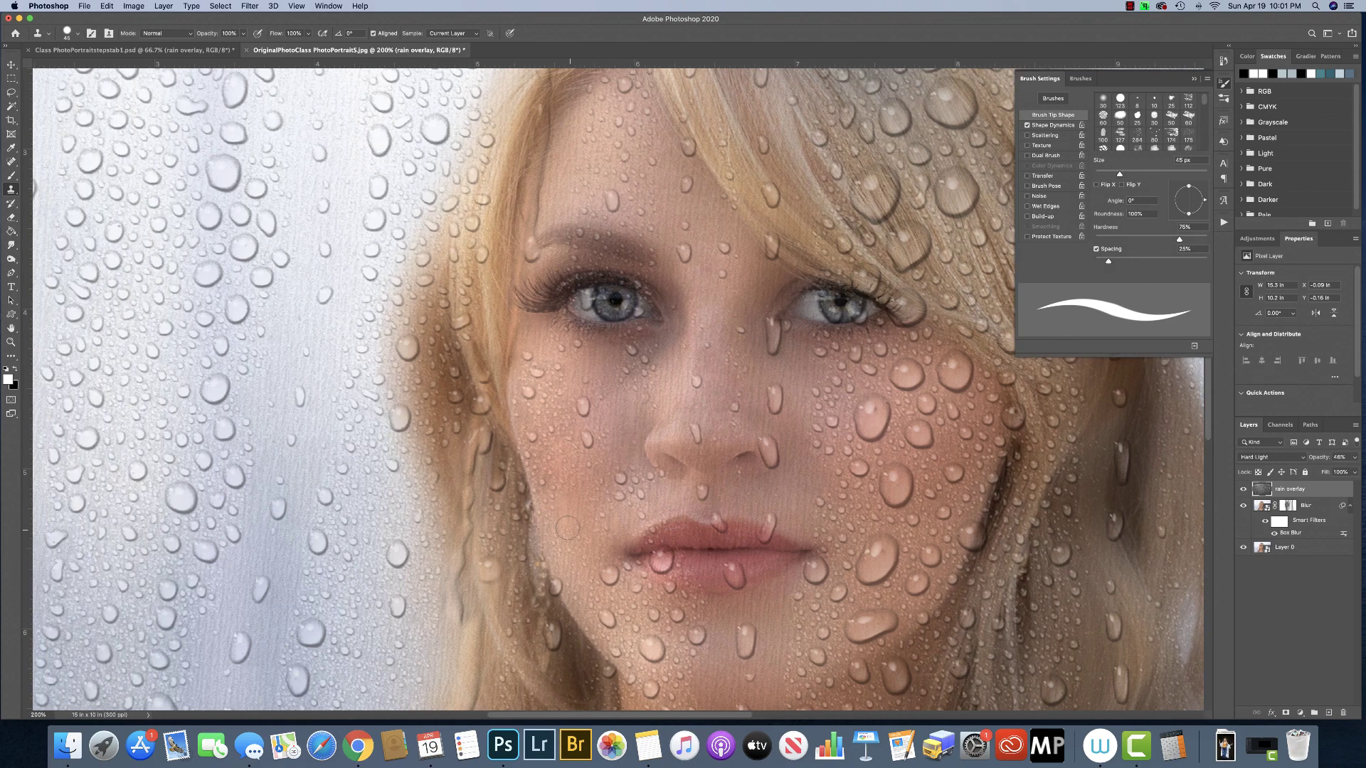
scroll(631, 544, right, 2)
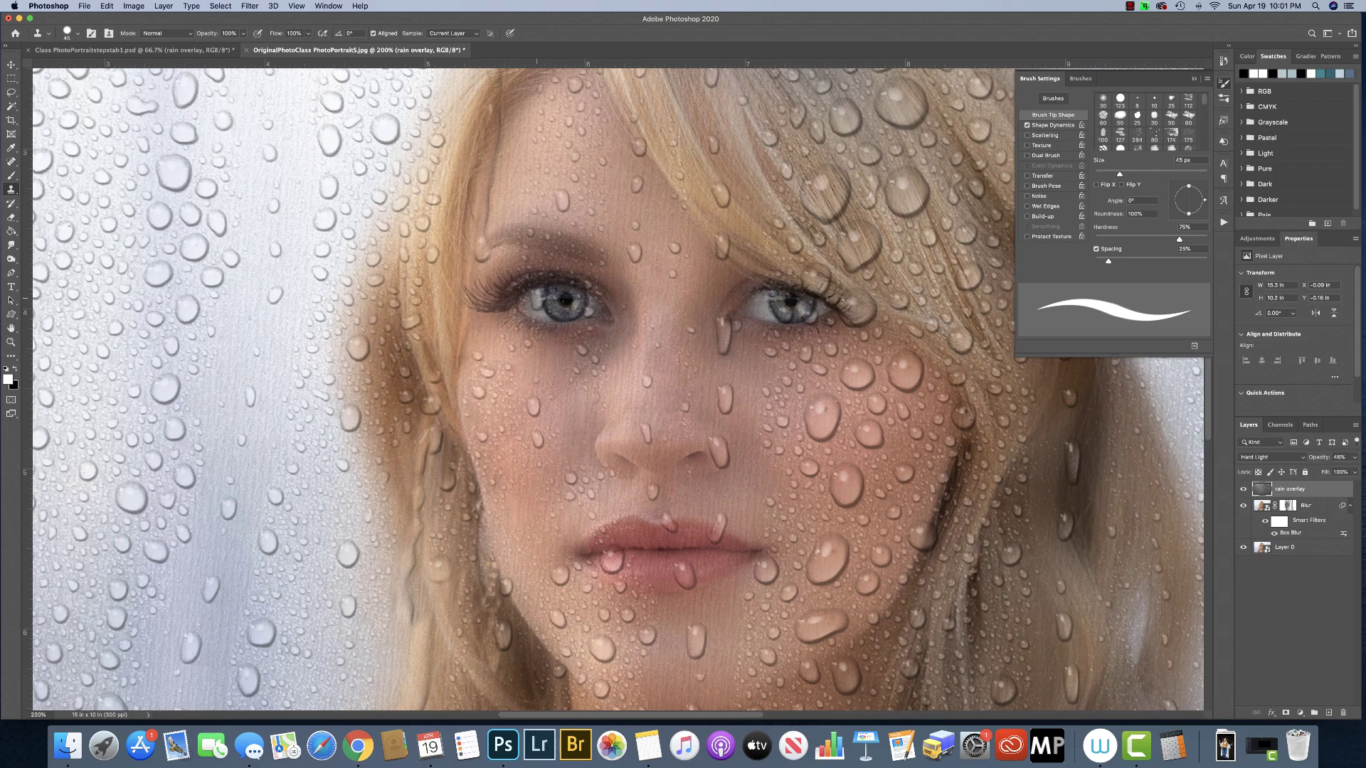
key(v)
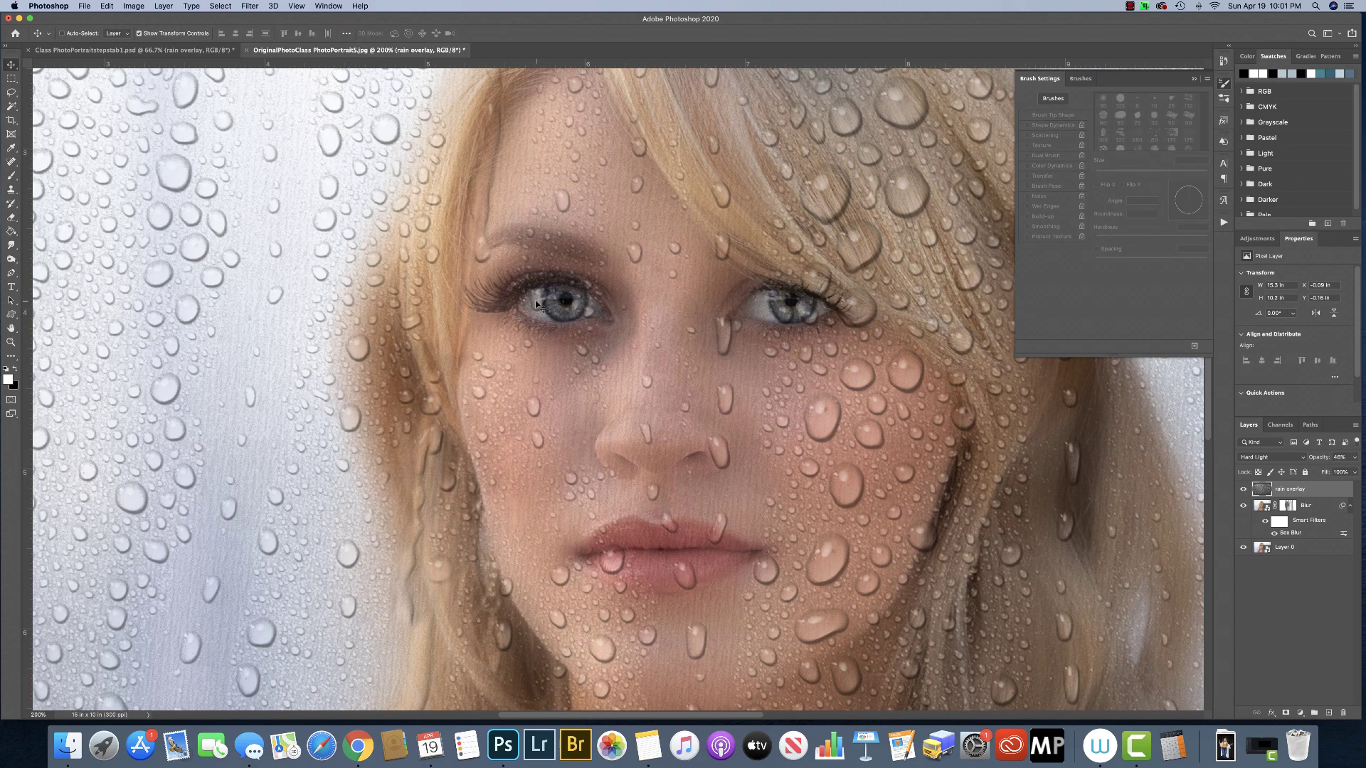
key(s)
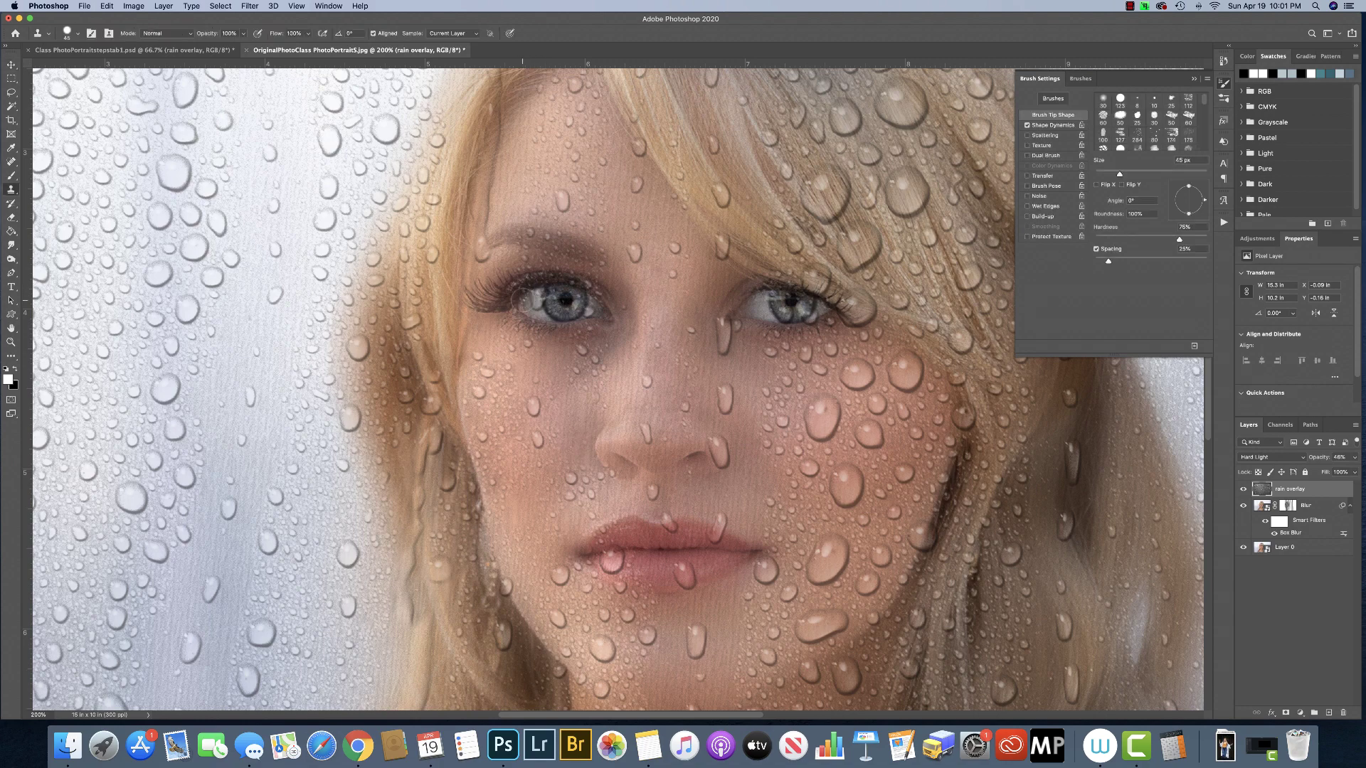
scroll(524, 303, left, 1)
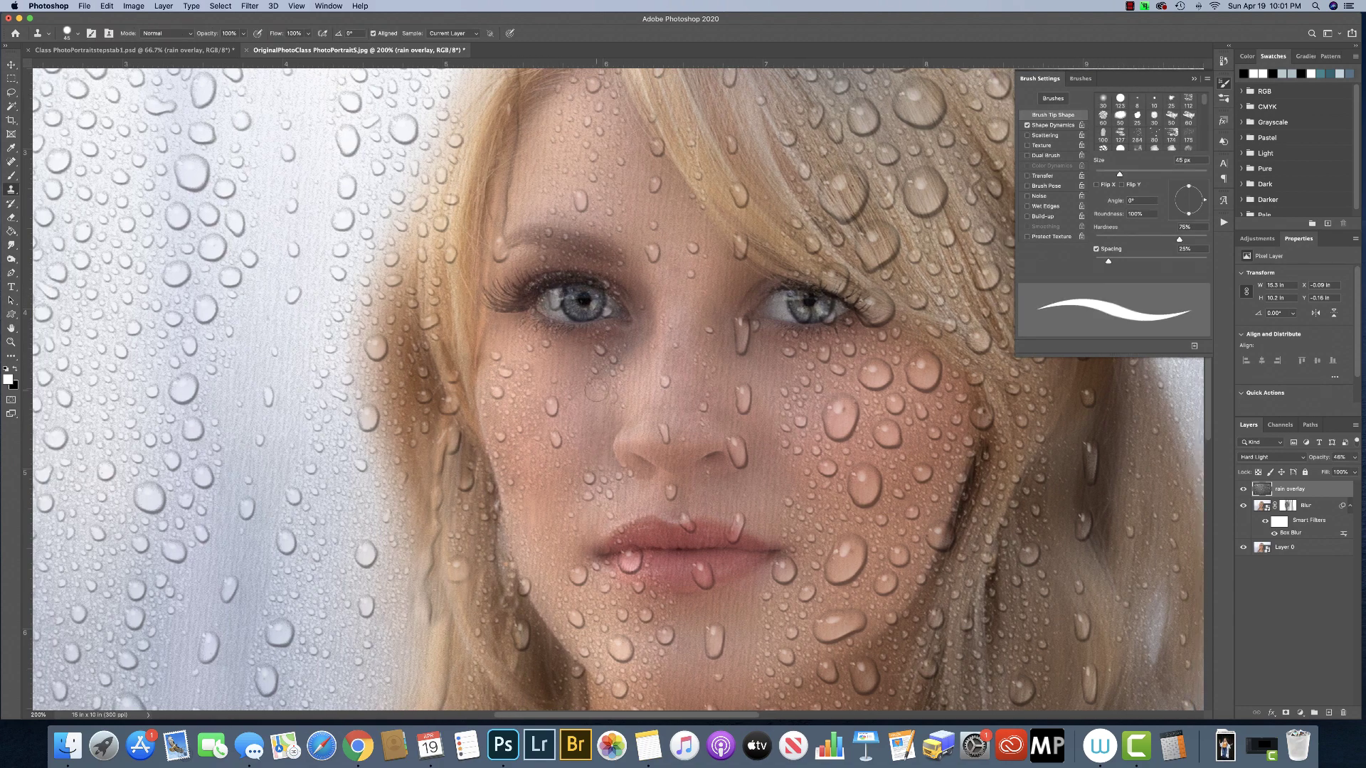
scroll(596, 391, left, 1)
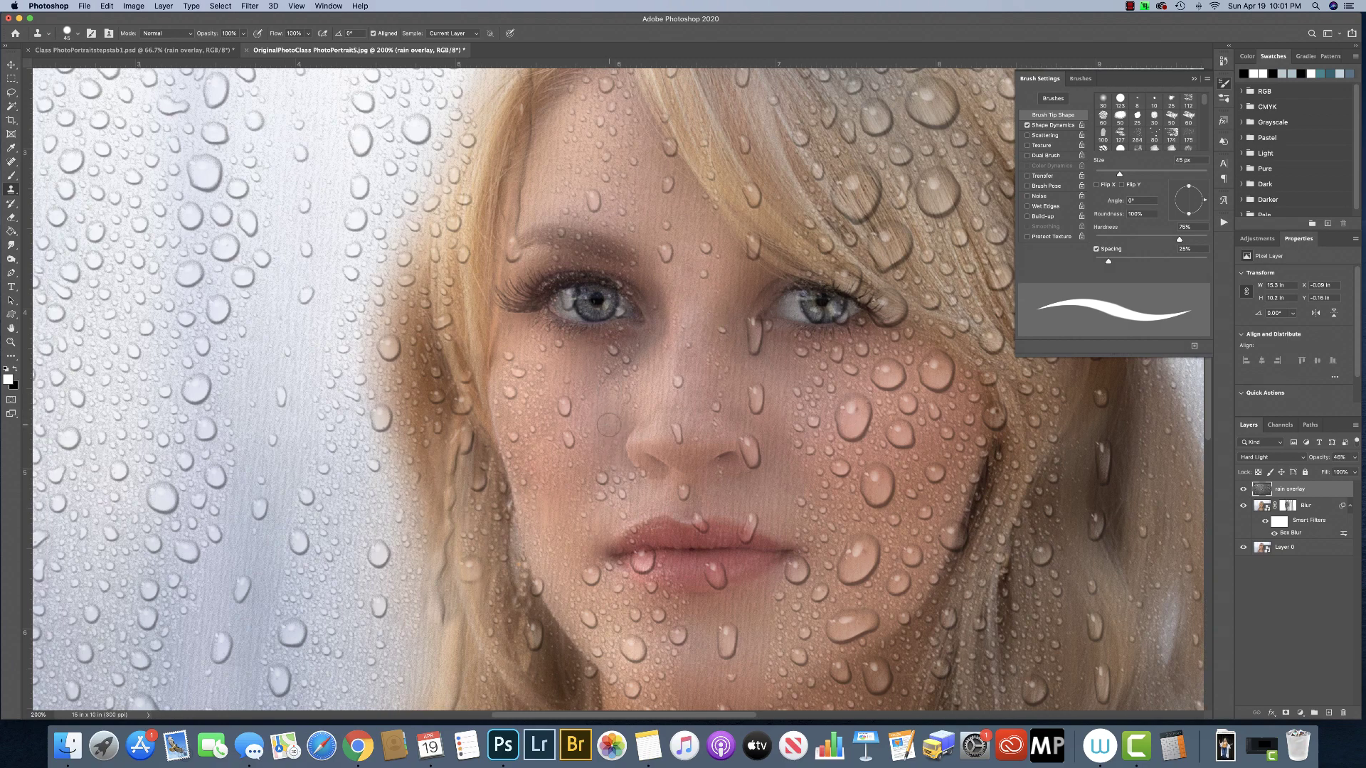
alt+click(609, 409)
drag(558, 288, 602, 320)
key(super+z)
alt+click(589, 285)
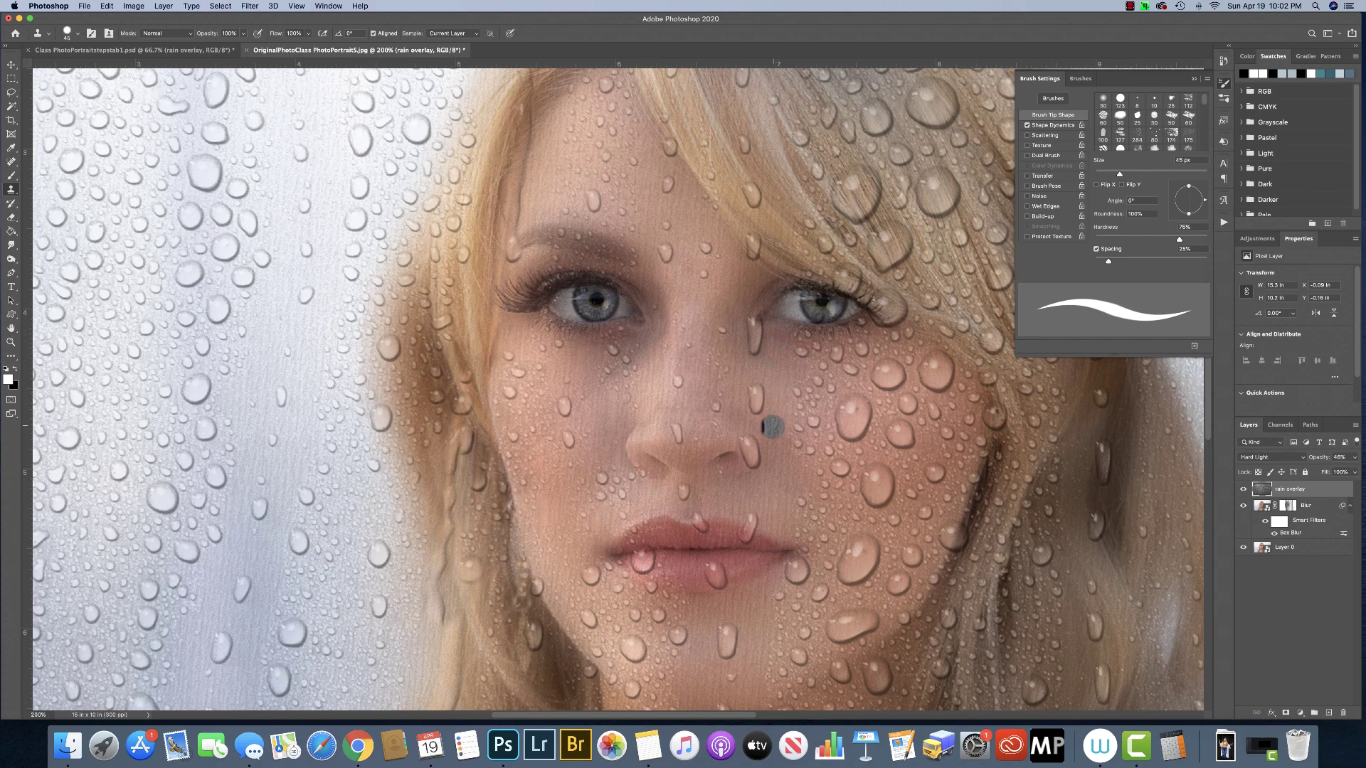
- Clone the droplets off the lips and clone a sample from the background glass onto the outer corner of the left-hand eye
scroll(818, 555, down, 1)
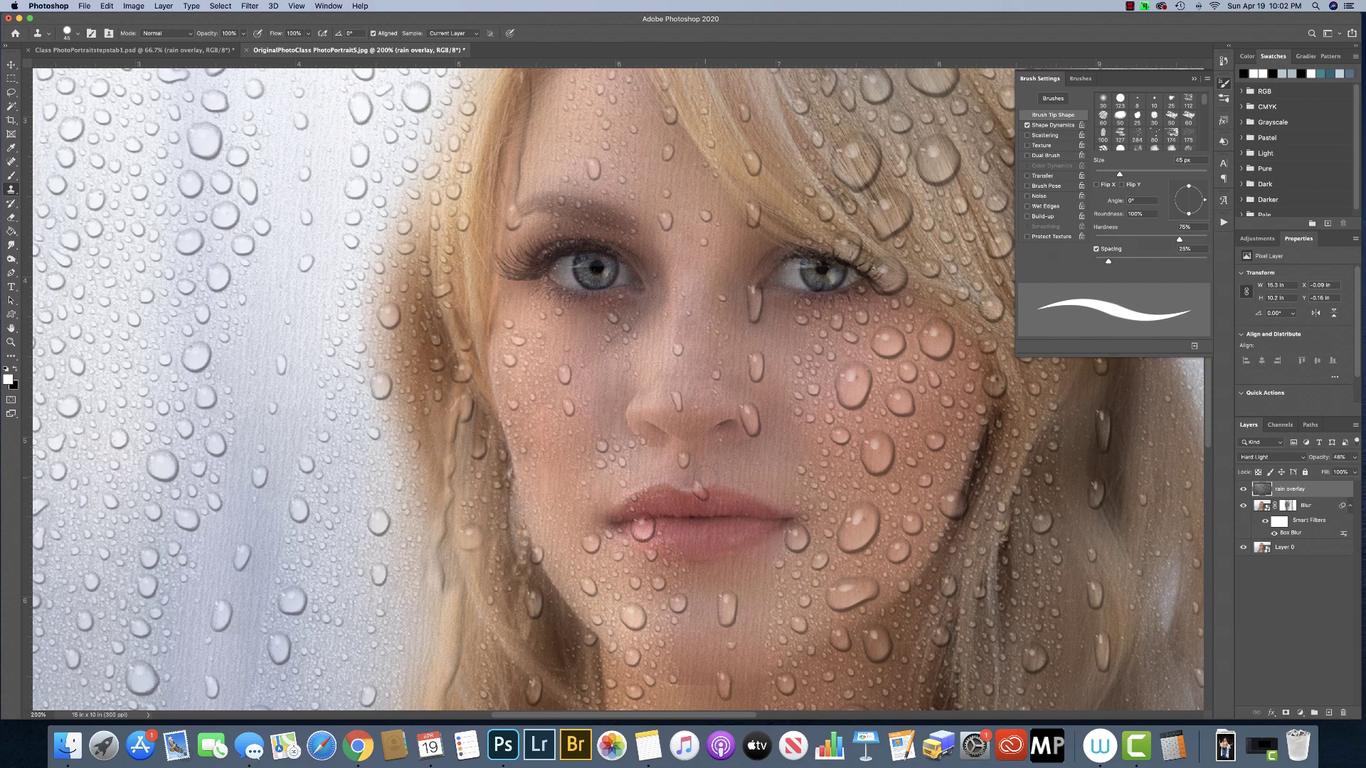
click(701, 489)
alt+click(707, 492)
click(641, 527)
alt+click(260, 467)
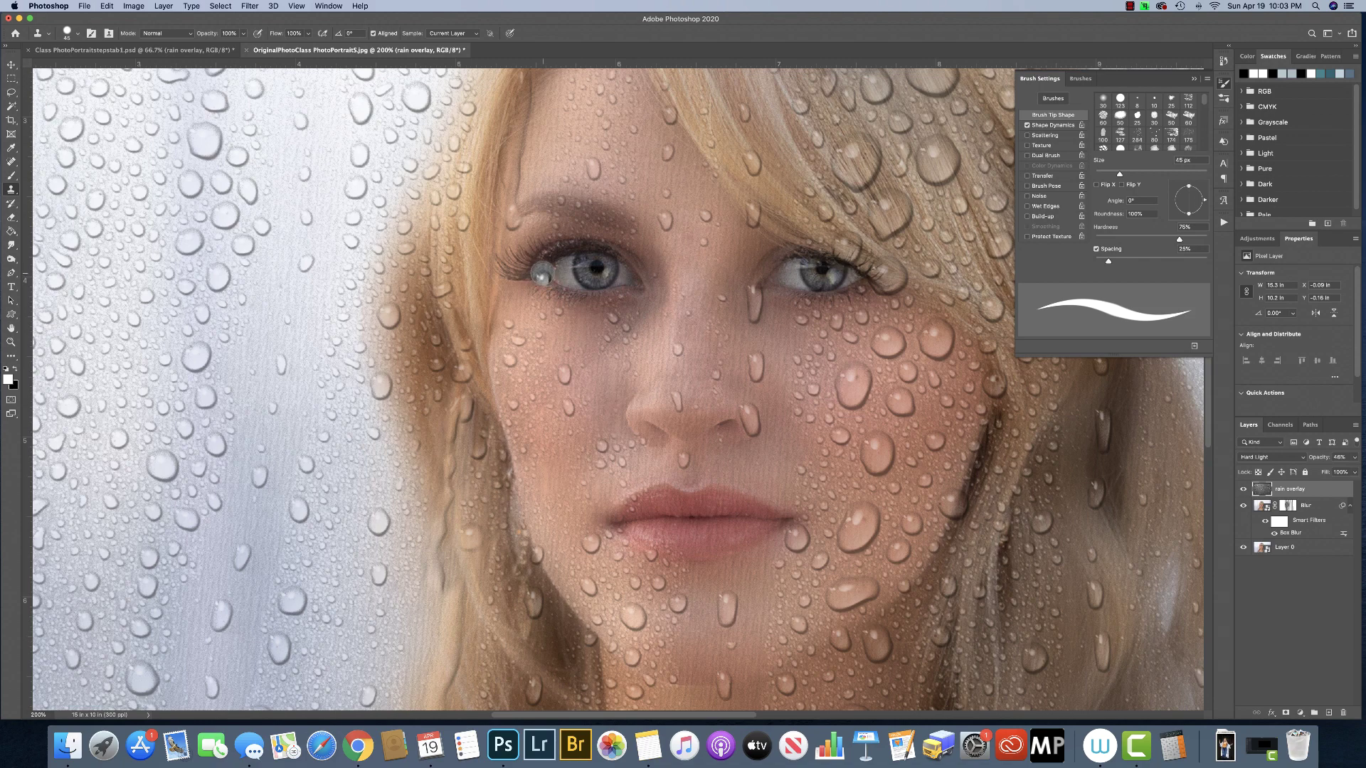
drag(541, 272, 543, 285)
- Review the retouched droplets on the face and neck and across the whole portrait
scroll(411, 396, down, 2)
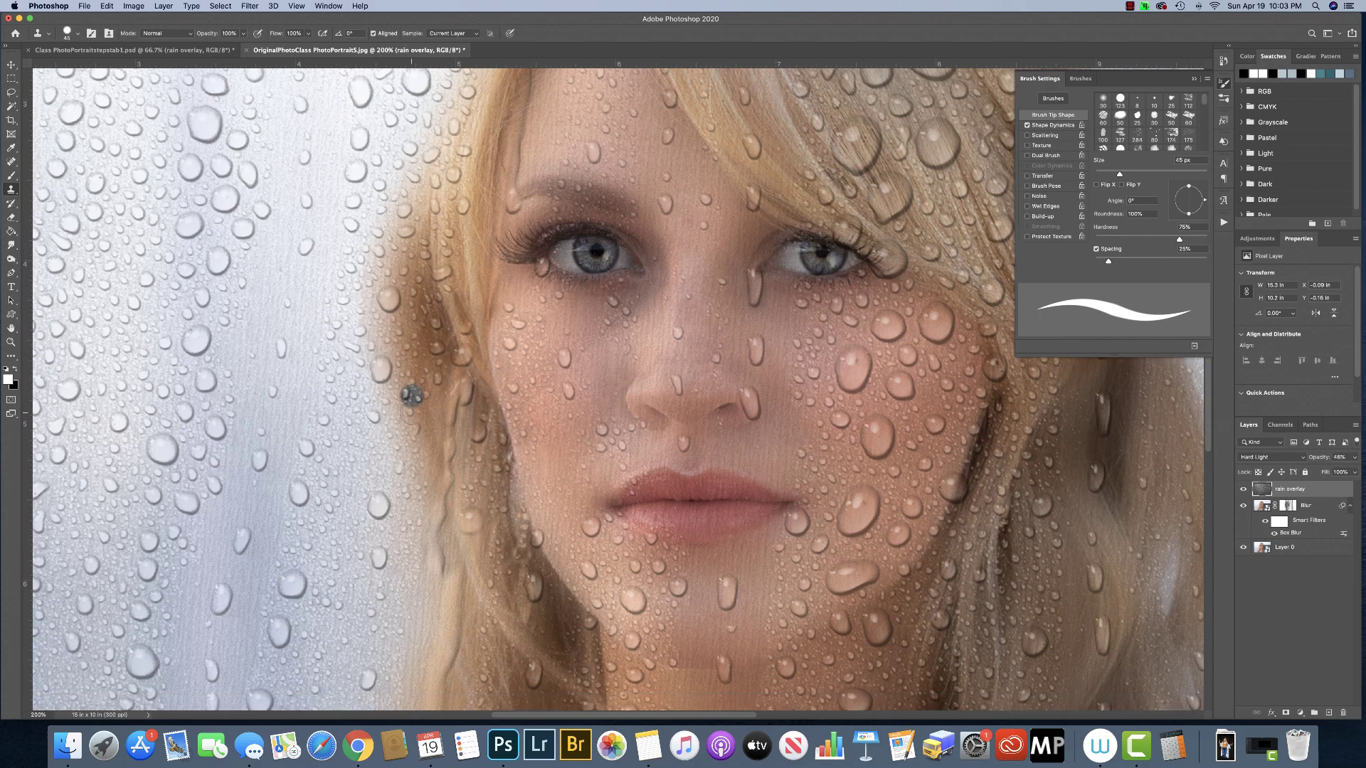
scroll(411, 412, down, 5)
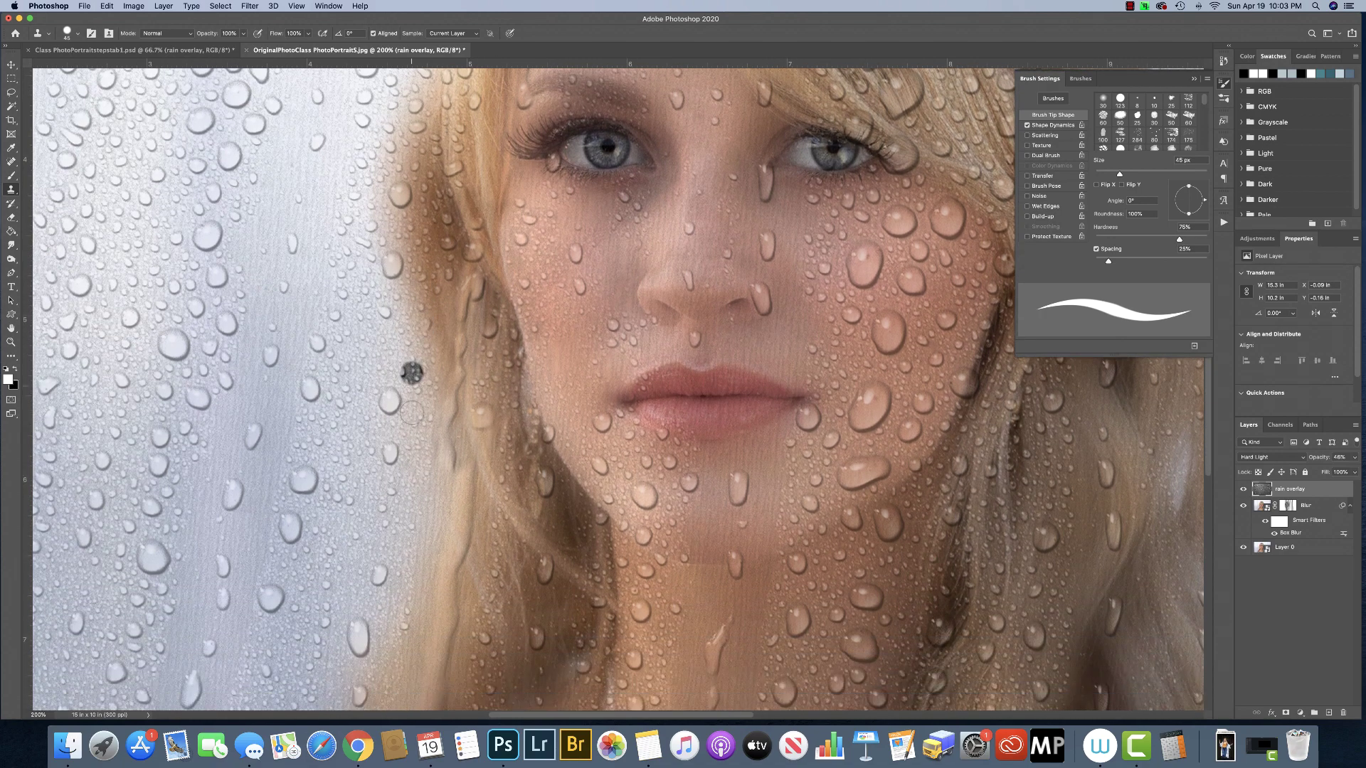
scroll(411, 411, down, 8)
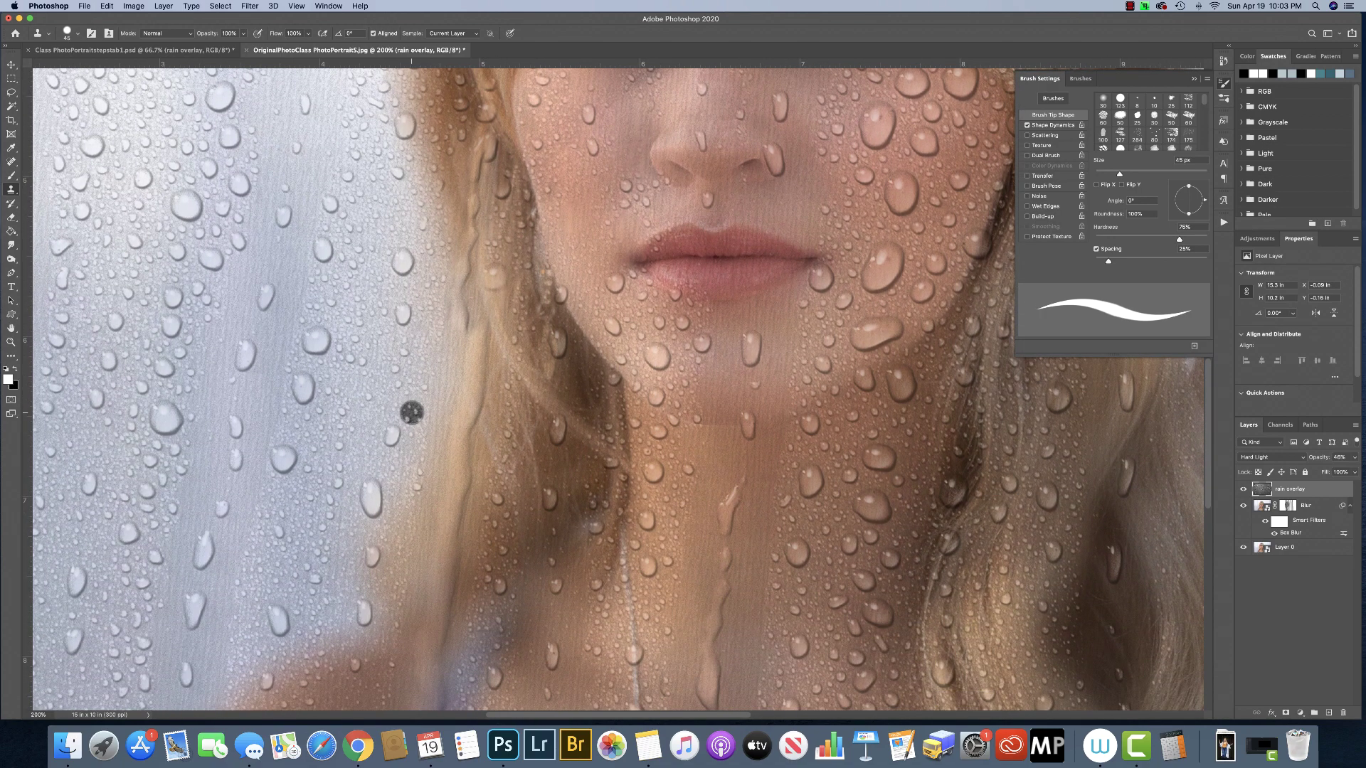
key(super+minus)
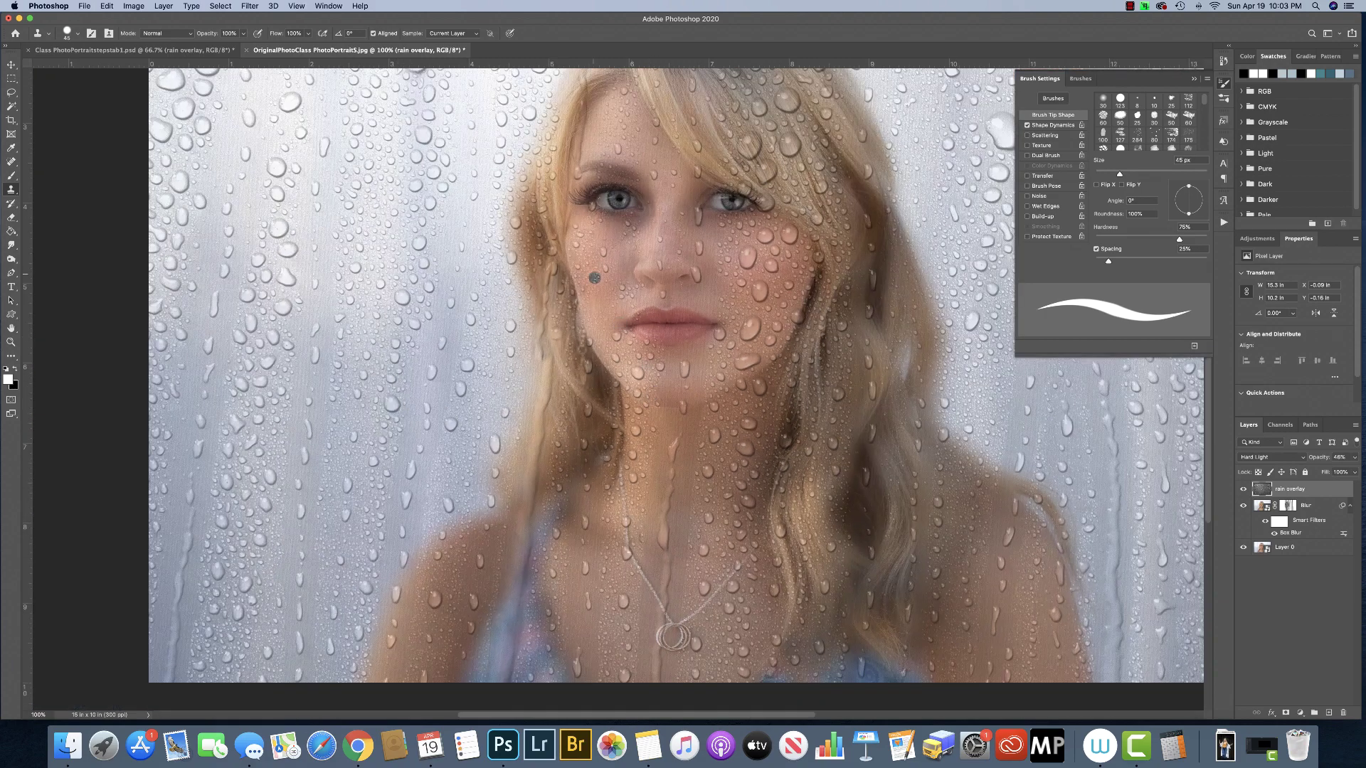
scroll(587, 263, up, 2)
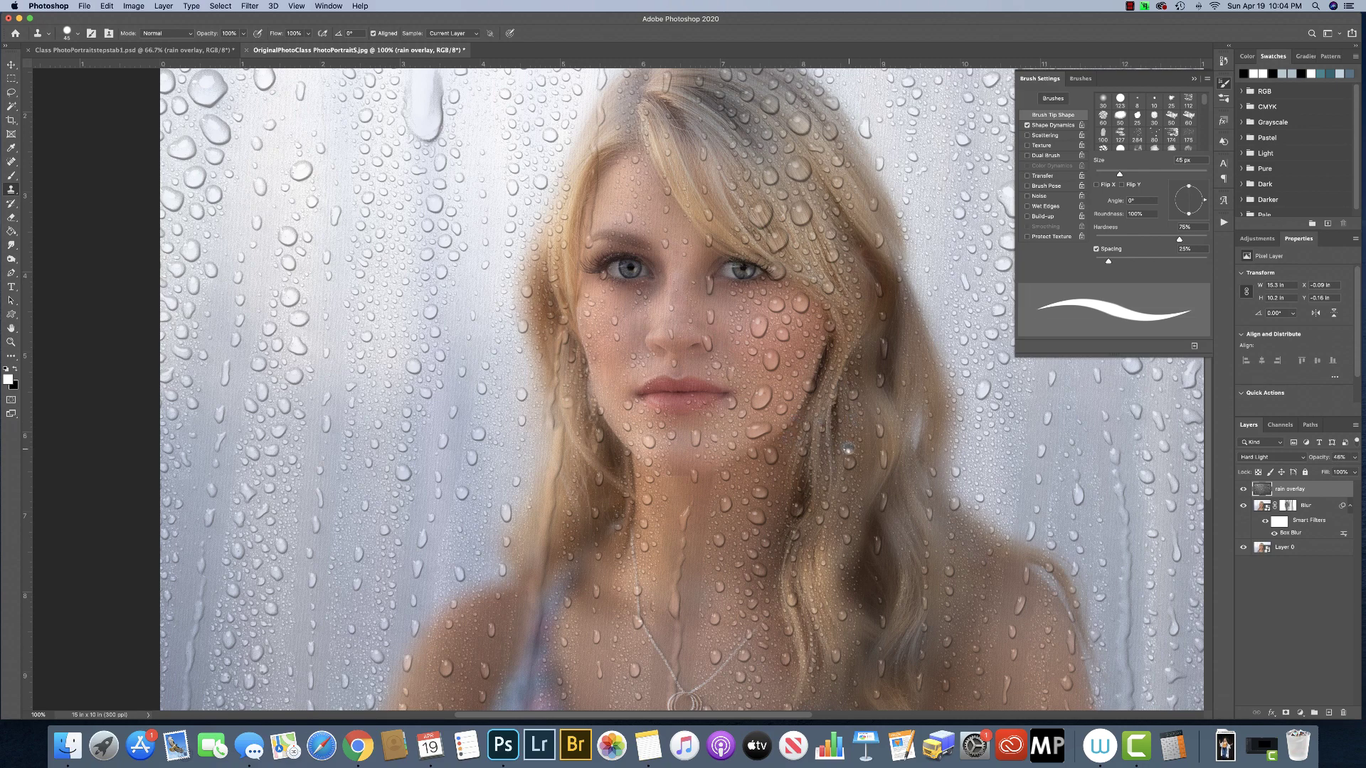
key(super+minus)
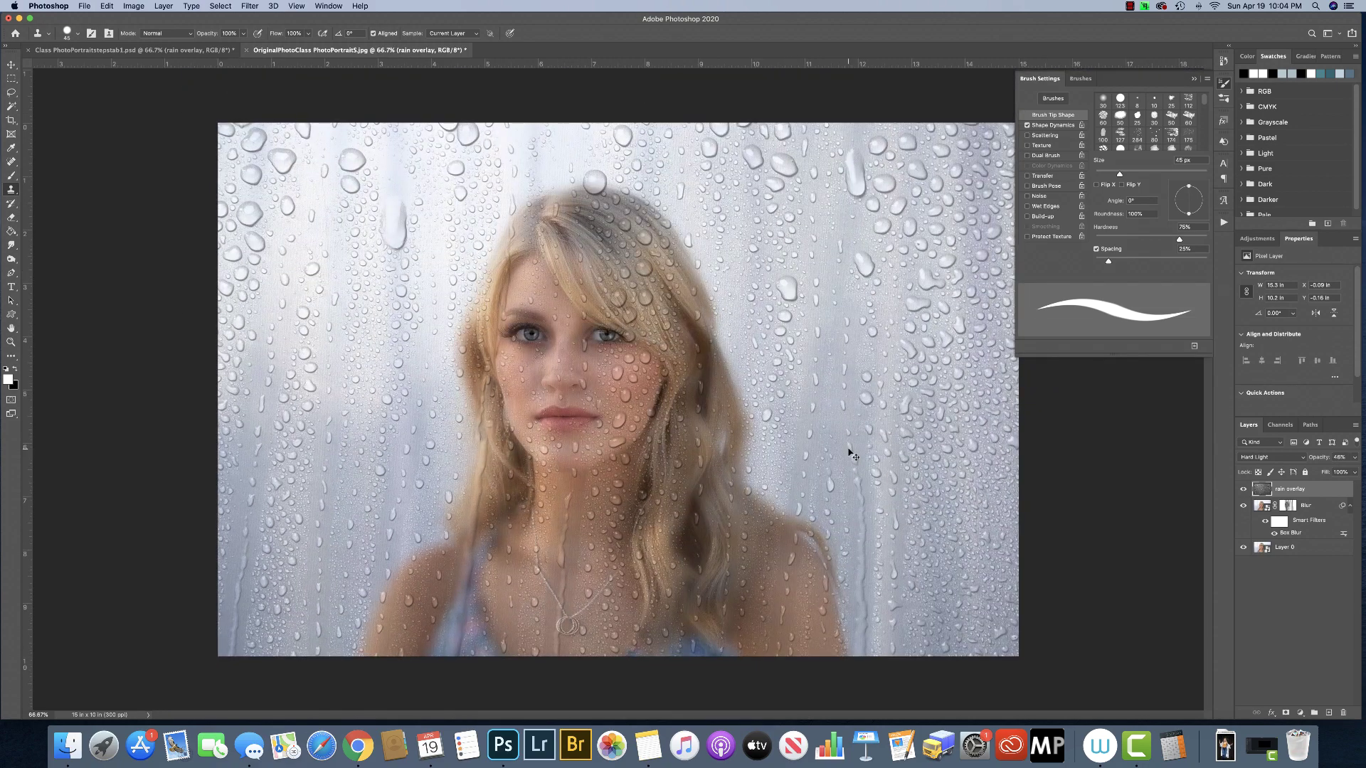
key(super+minus)
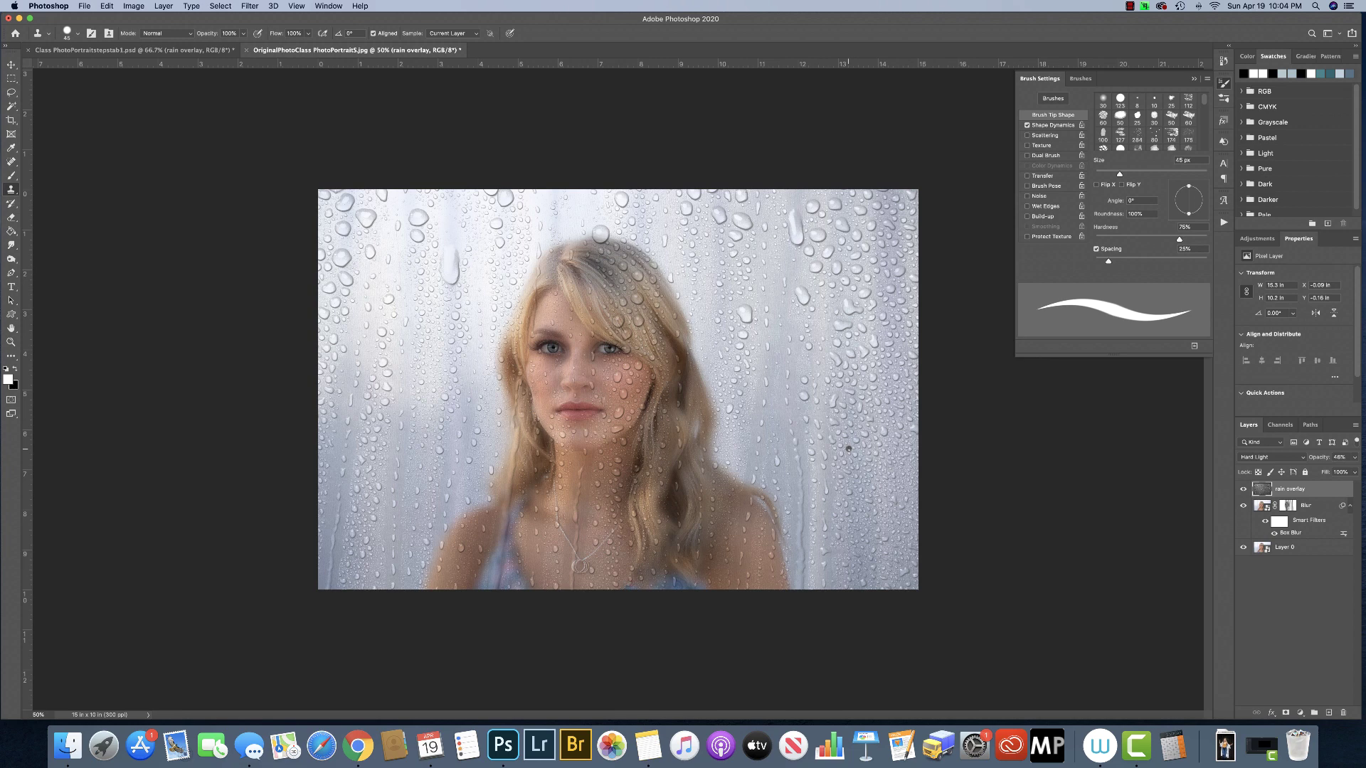
- Compare the portrait with and without the Blur layer
click(1243, 506)
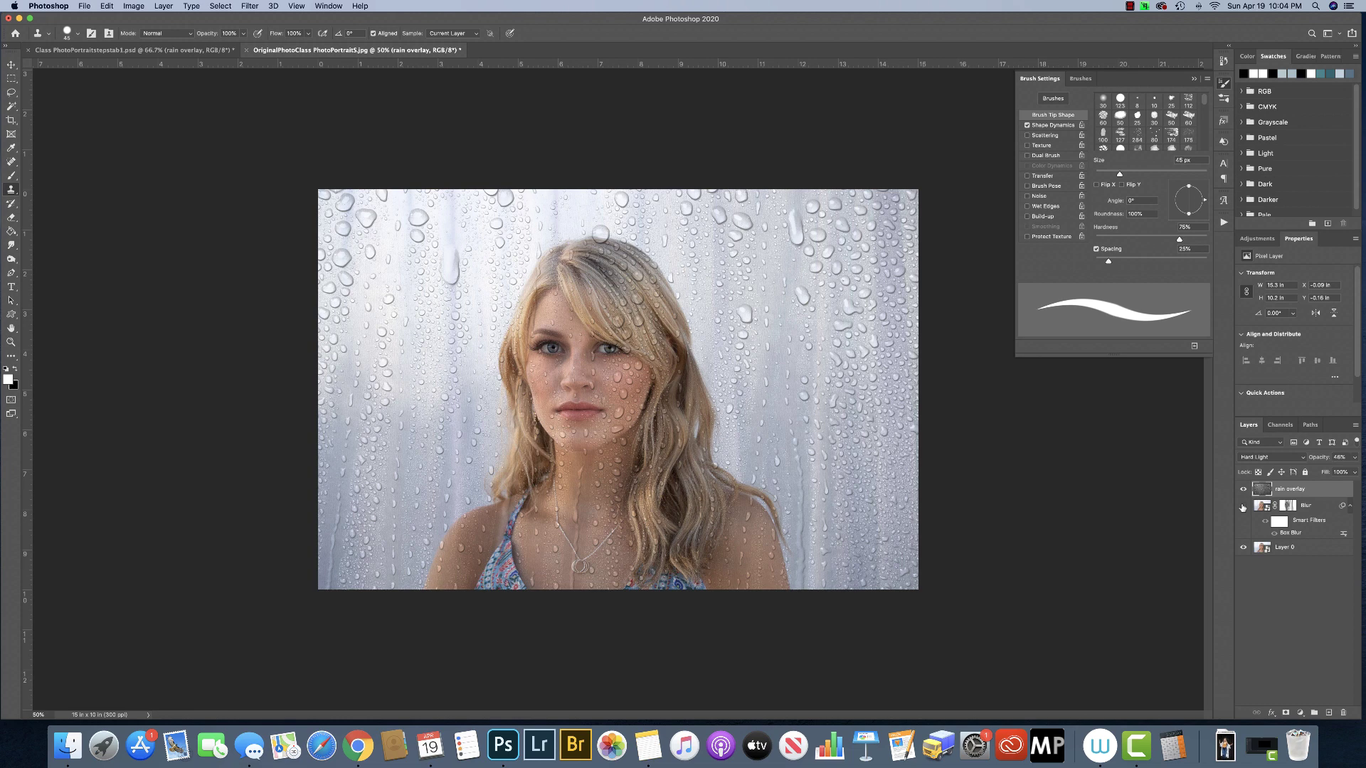
click(1243, 506)
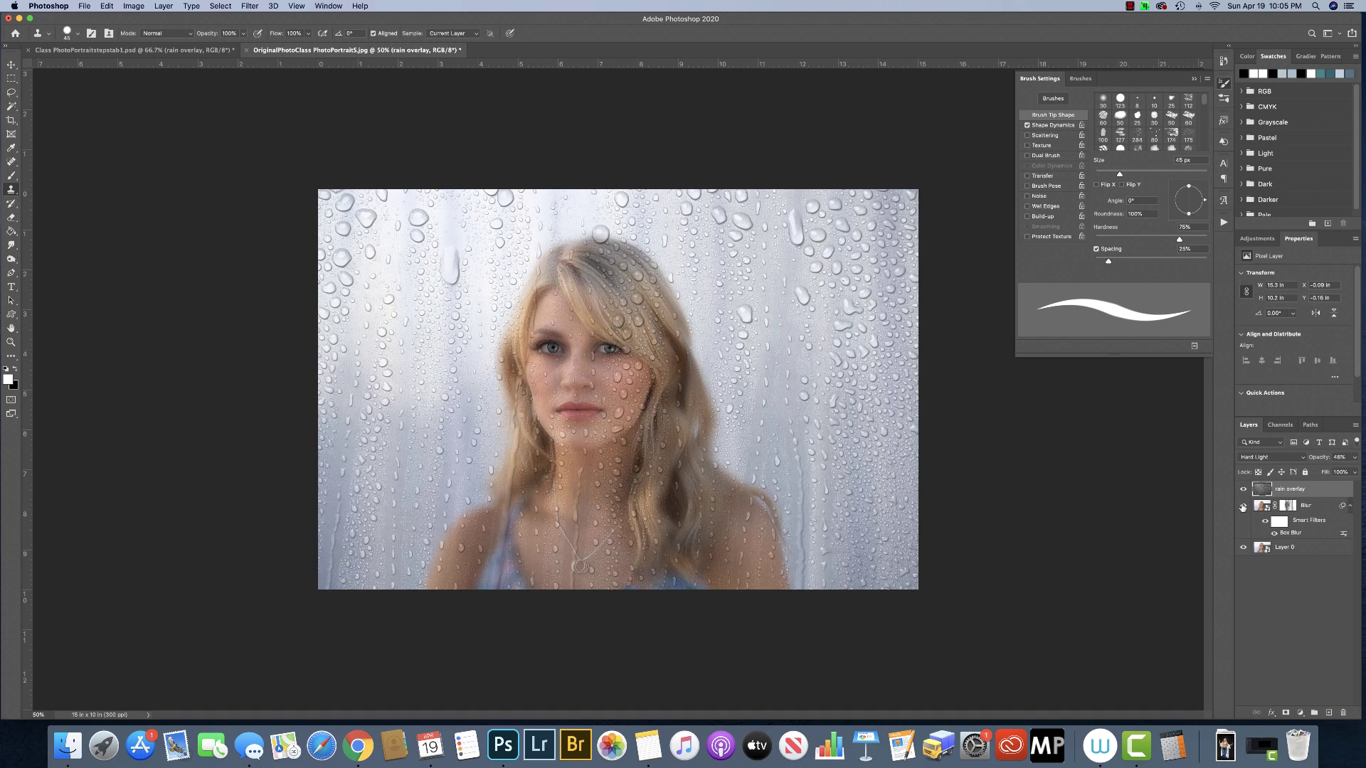
- Add a Curves adjustment directly above the Blur layer and brighten the midtones to about input 108, output 165
click(1325, 508)
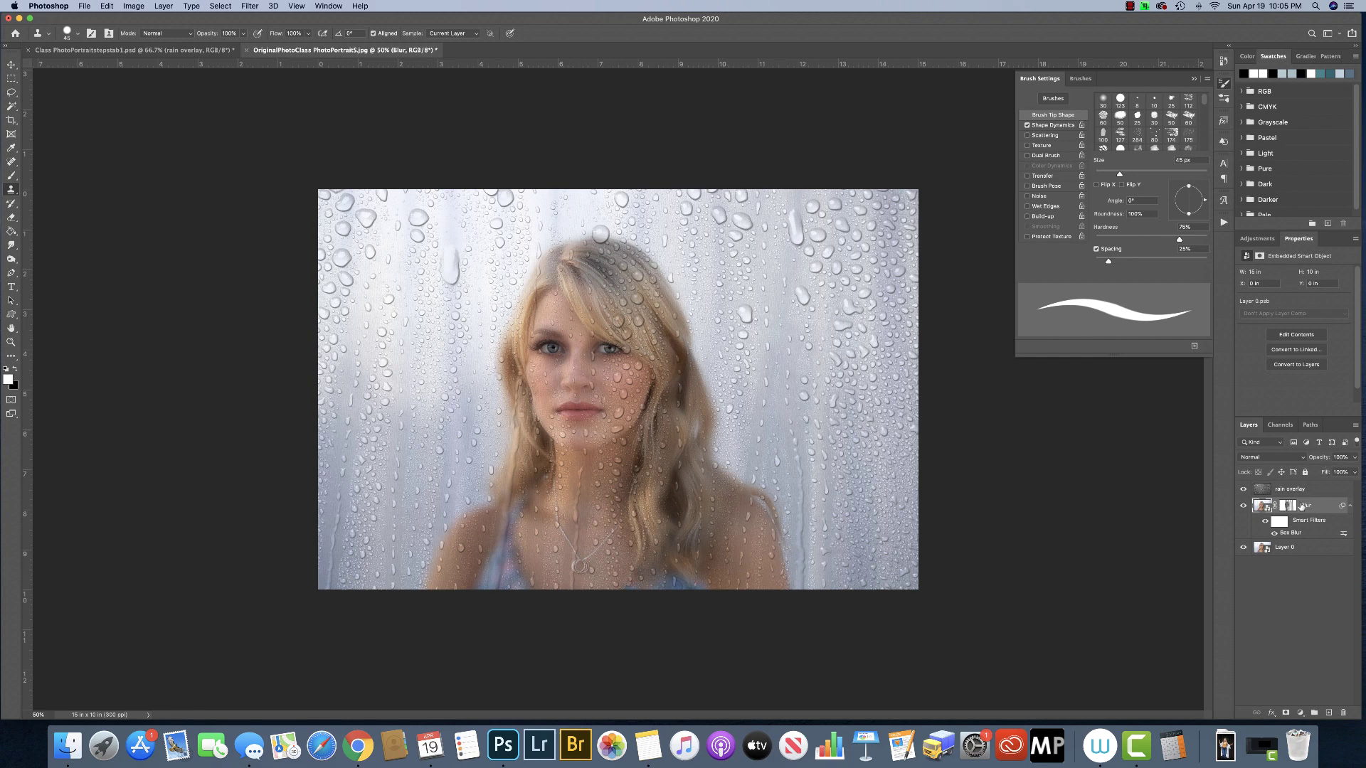
click(1255, 240)
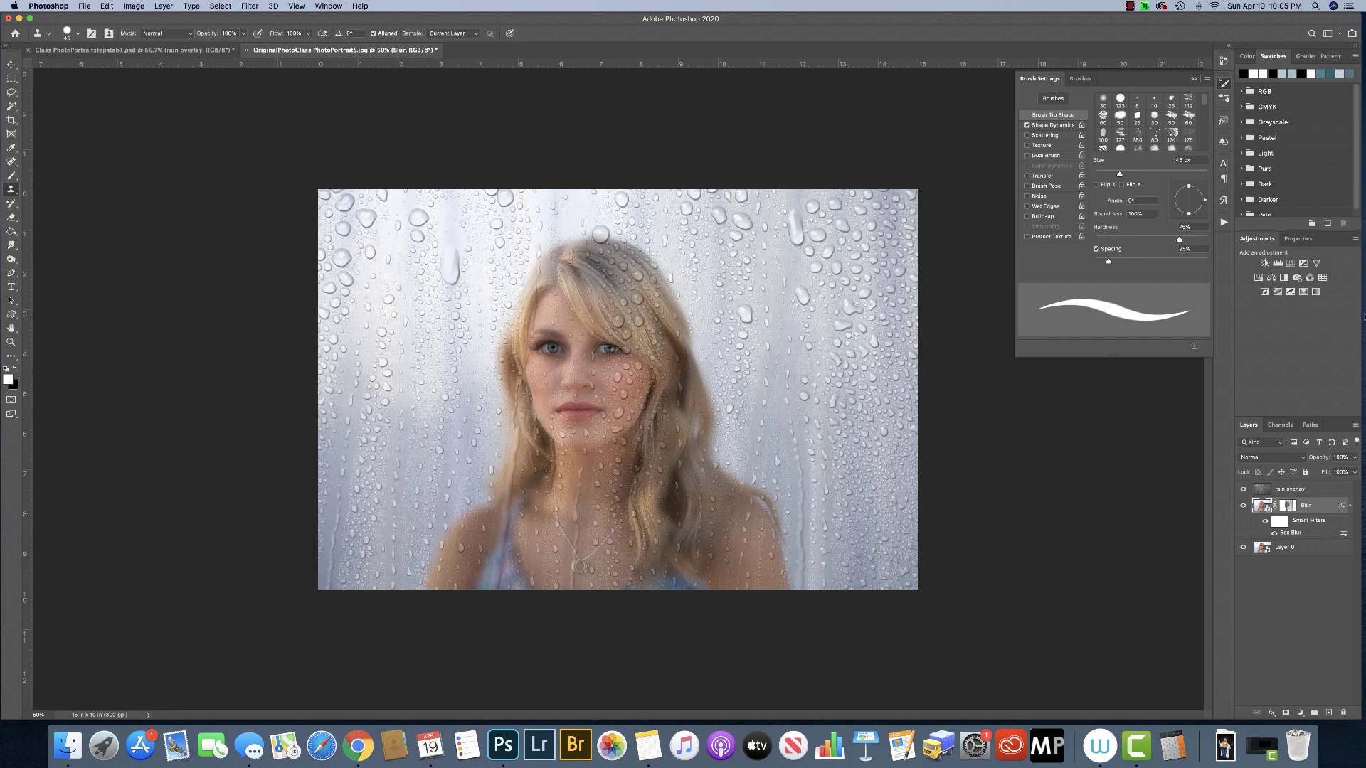
click(1292, 264)
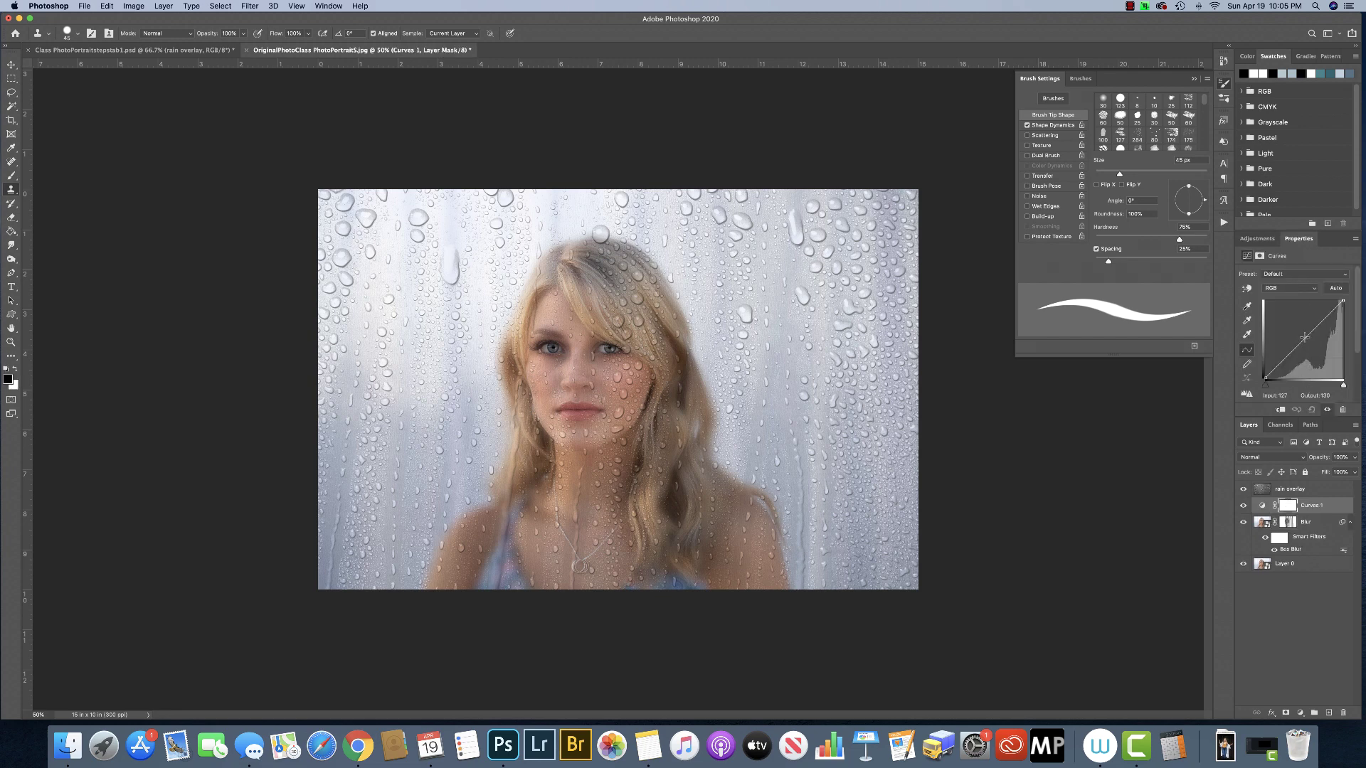
drag(1303, 337, 1298, 328)
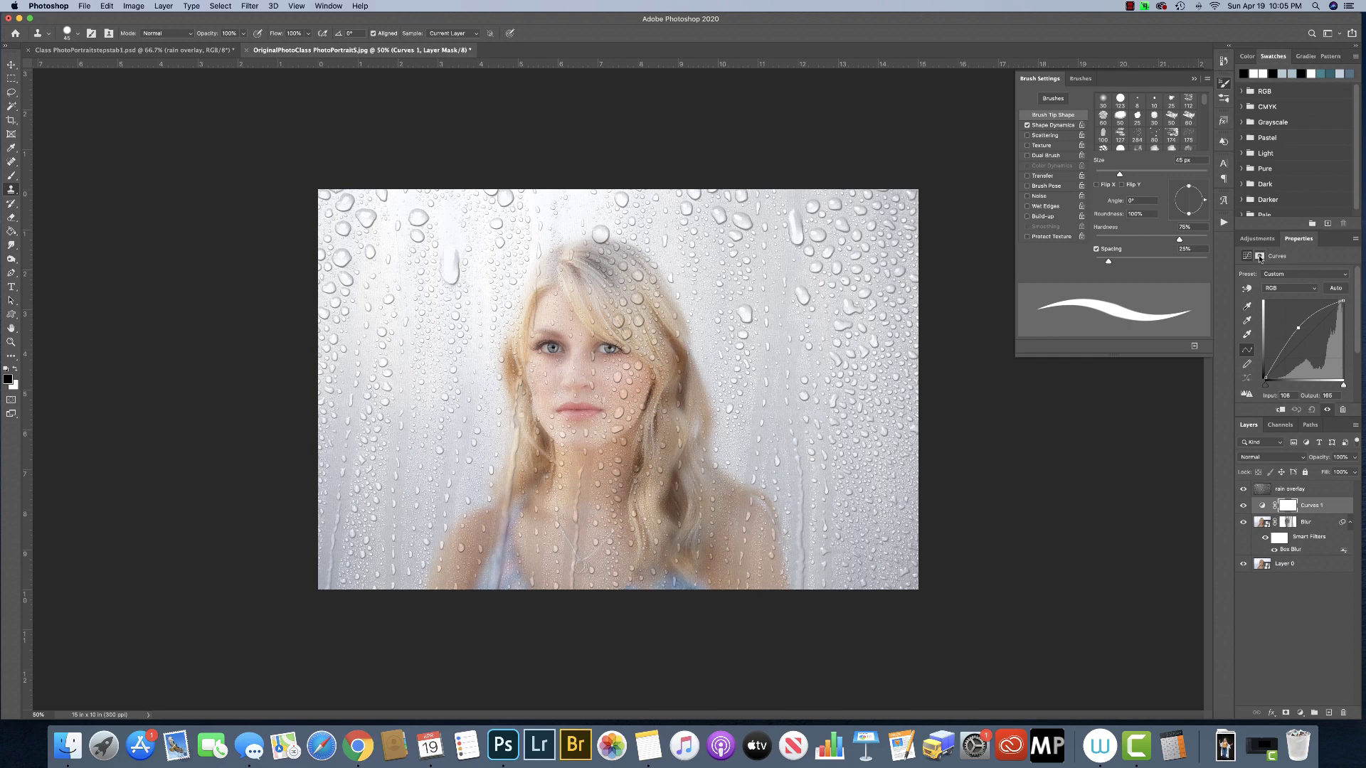
- Invert the Curves mask to black and paint white on it over the portrait with a soft brush enlarged to 175 px
click(1260, 257)
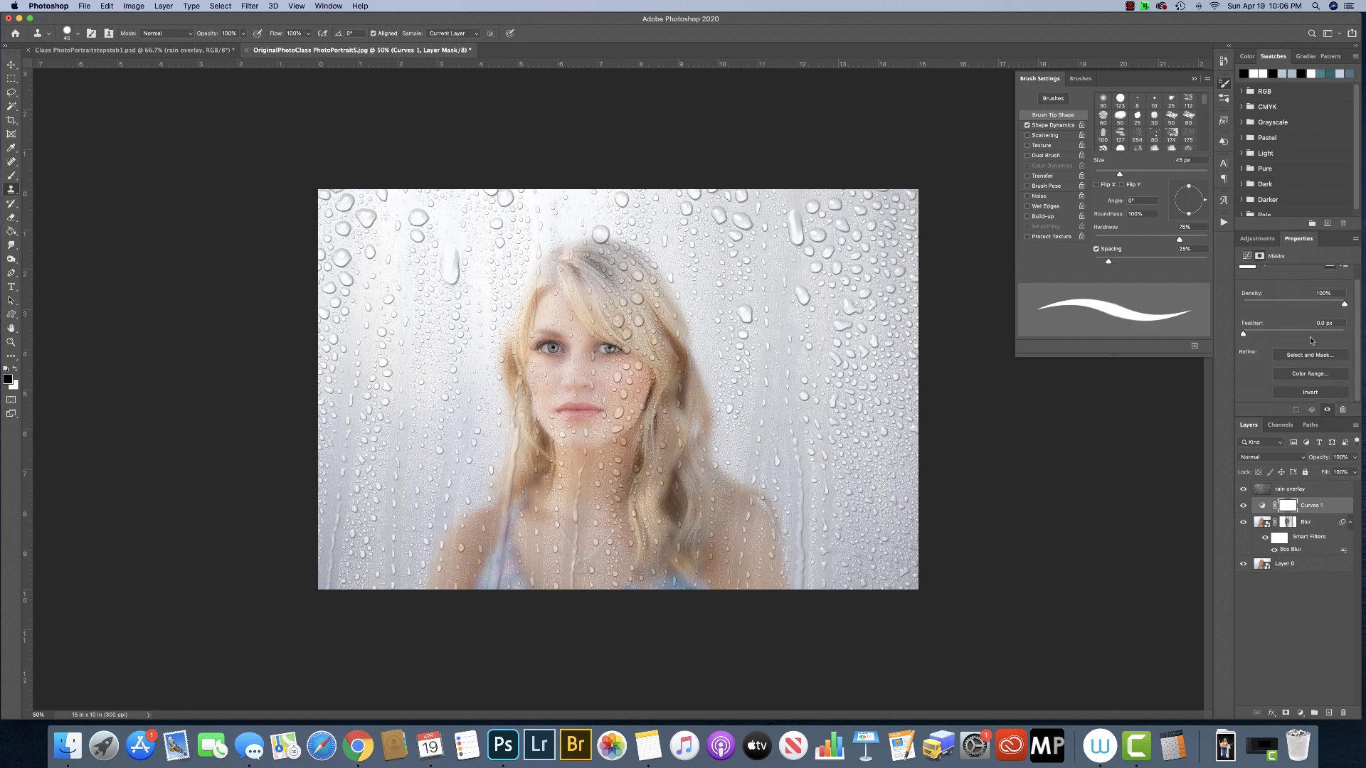
click(1311, 392)
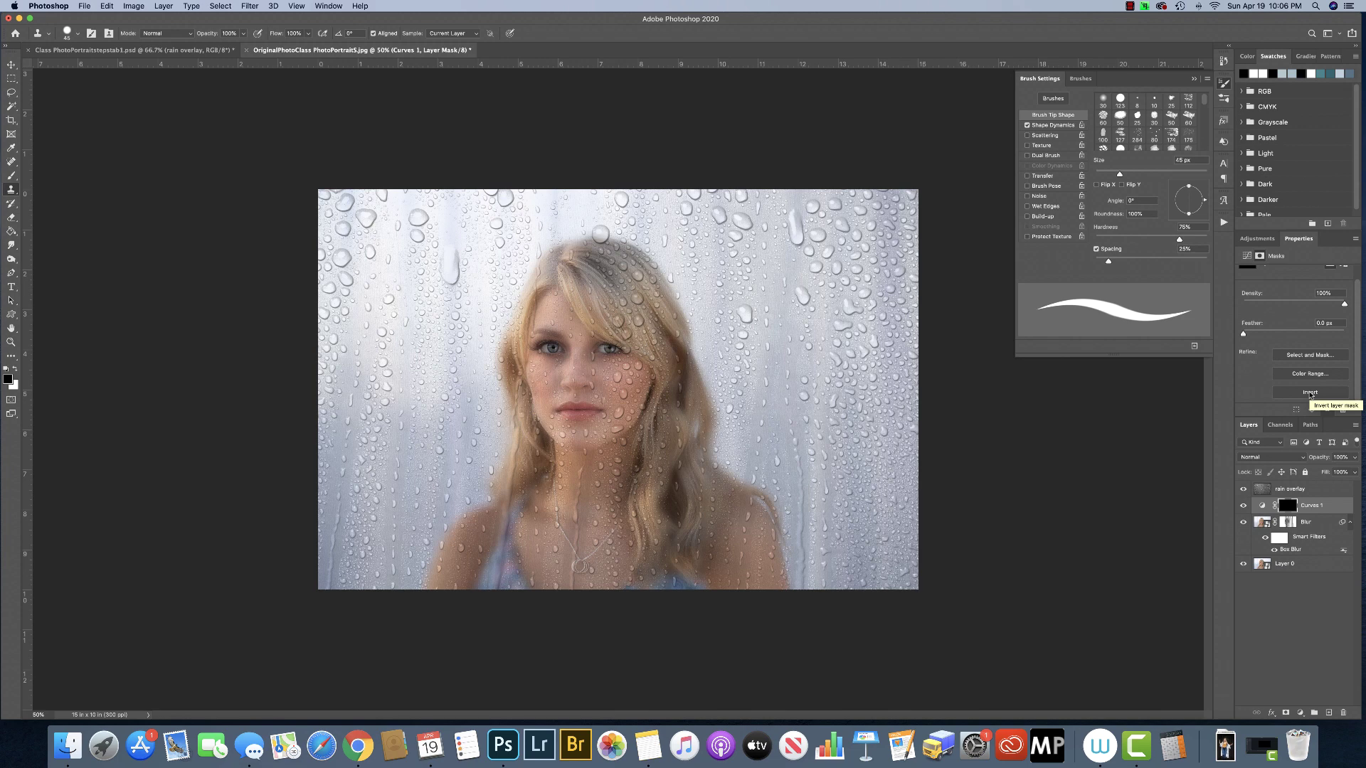
click(15, 369)
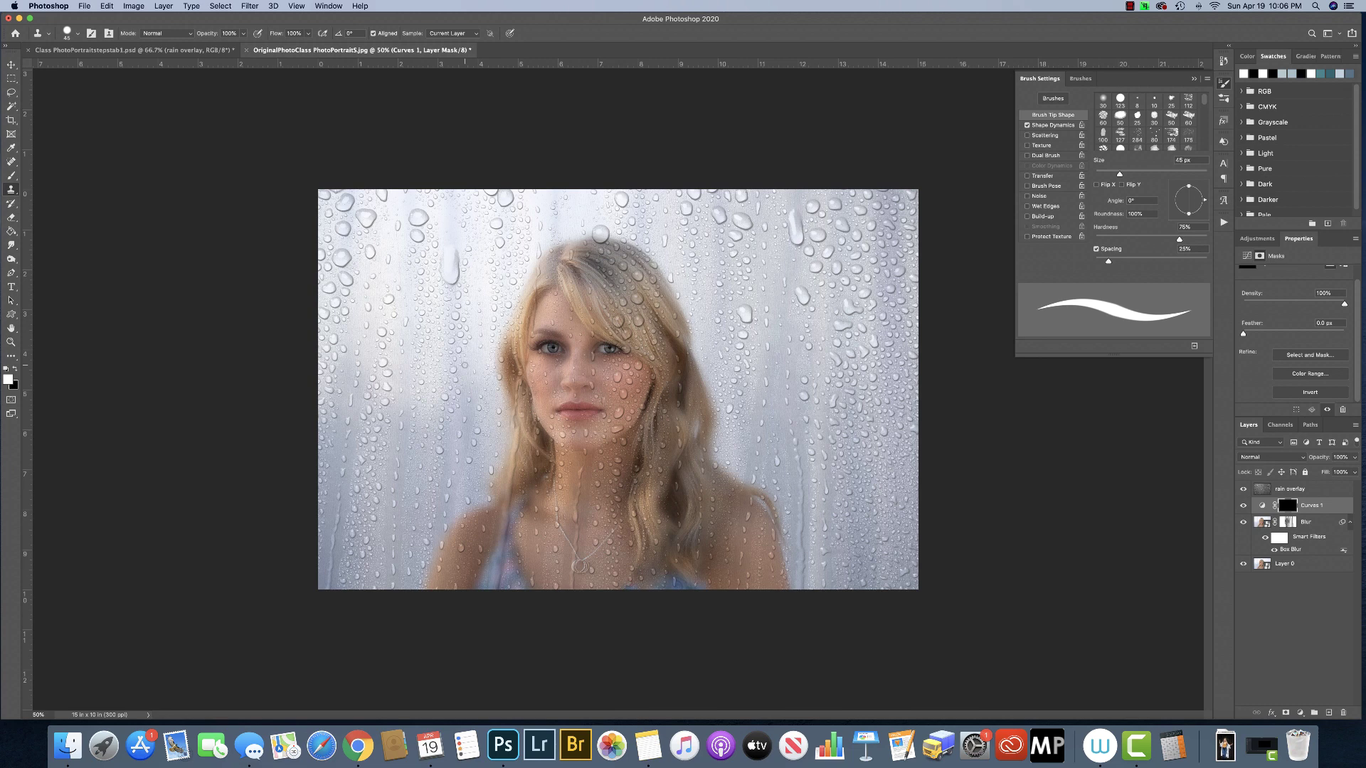
key(b)
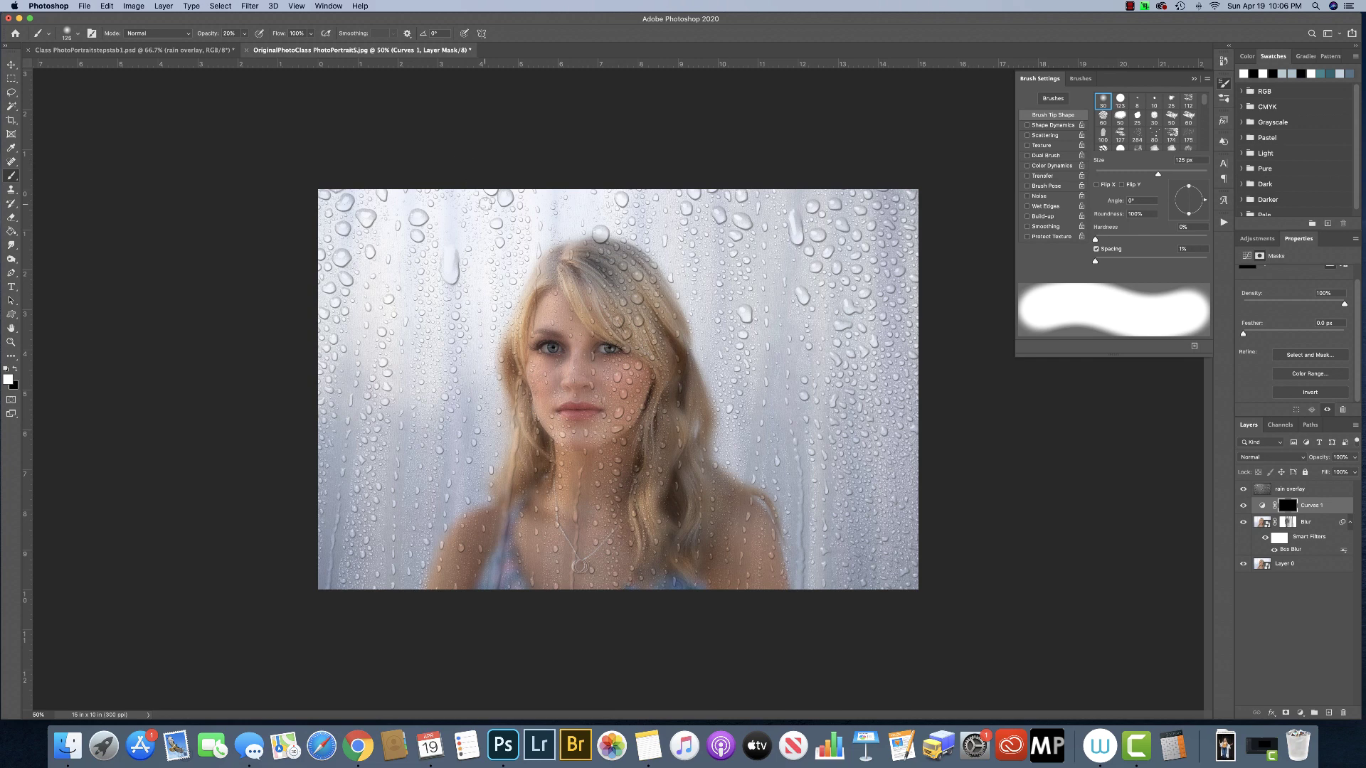
key(bracketright)
key(bracketright)
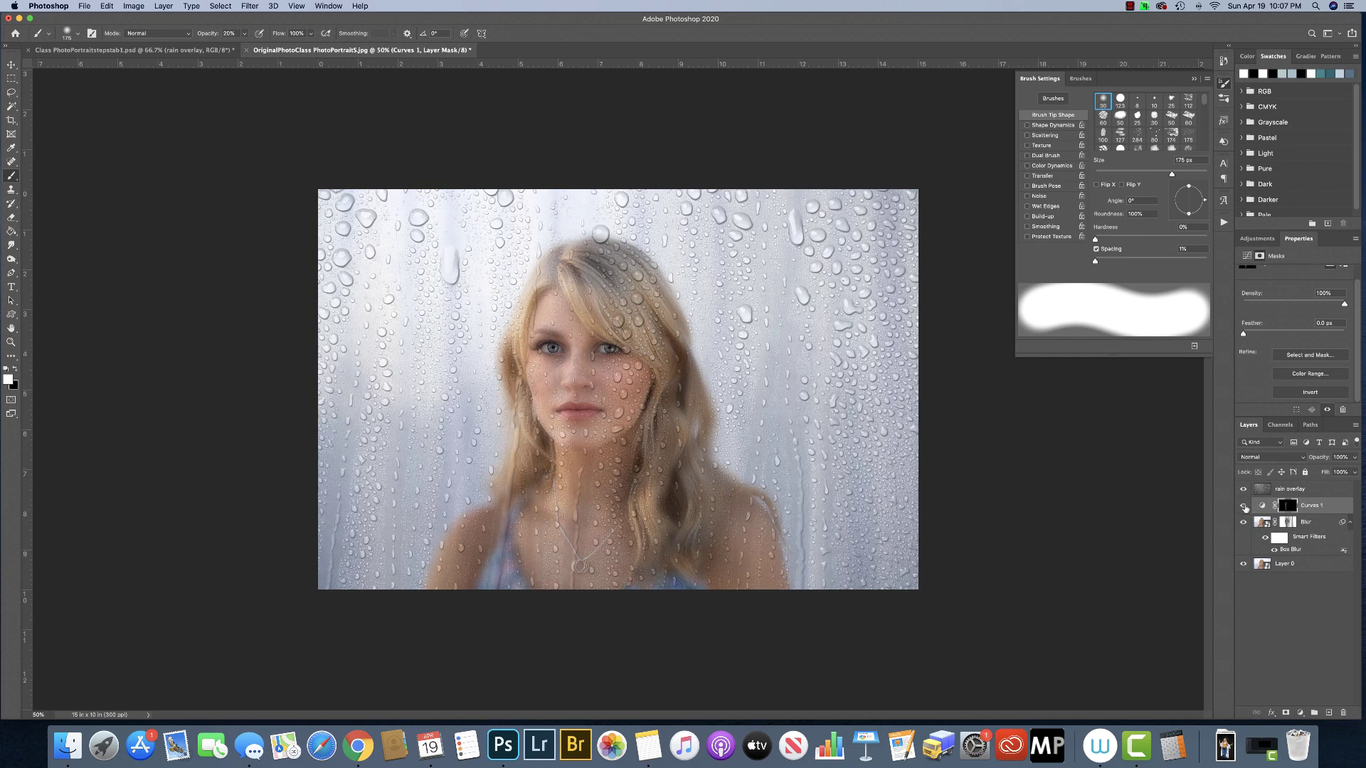
- Compare the portrait with and without the Curves adjustment
click(1243, 506)
click(1244, 506)
click(1244, 505)
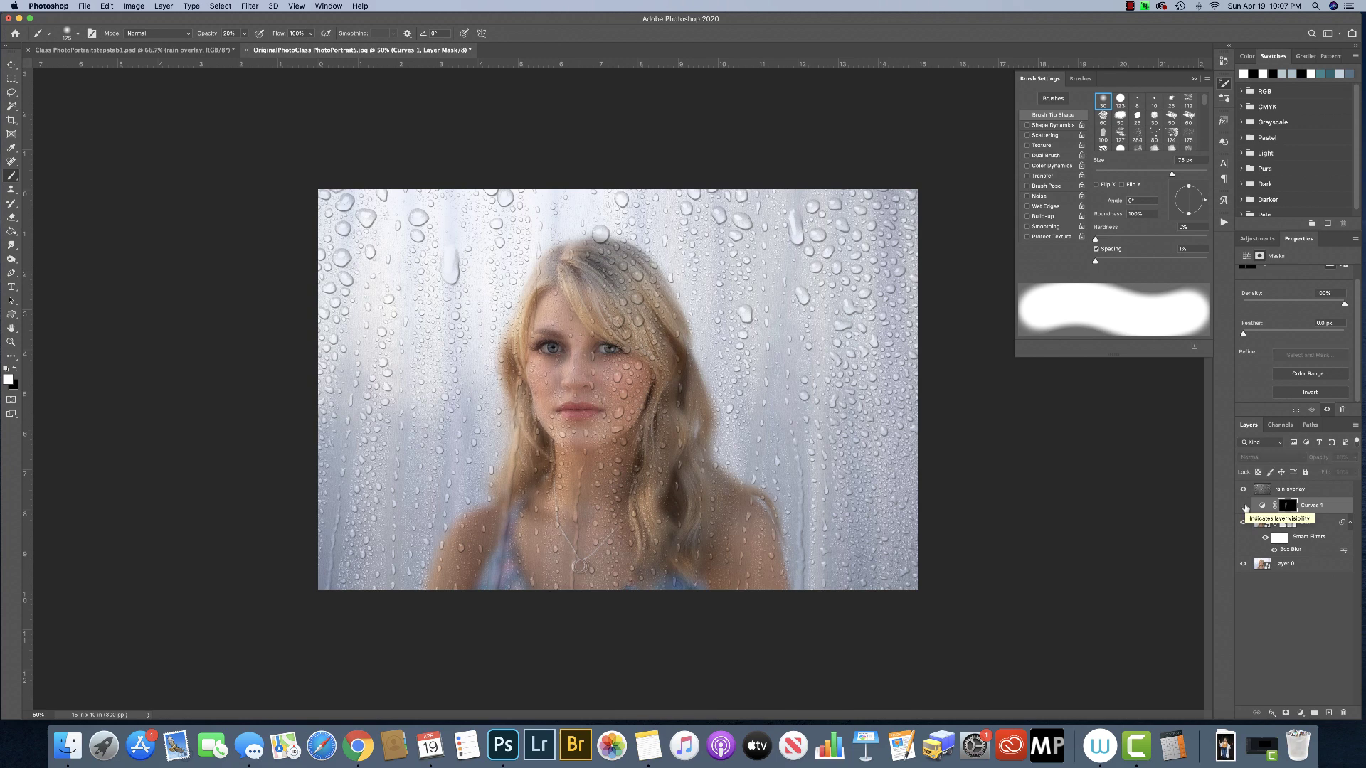
click(1243, 506)
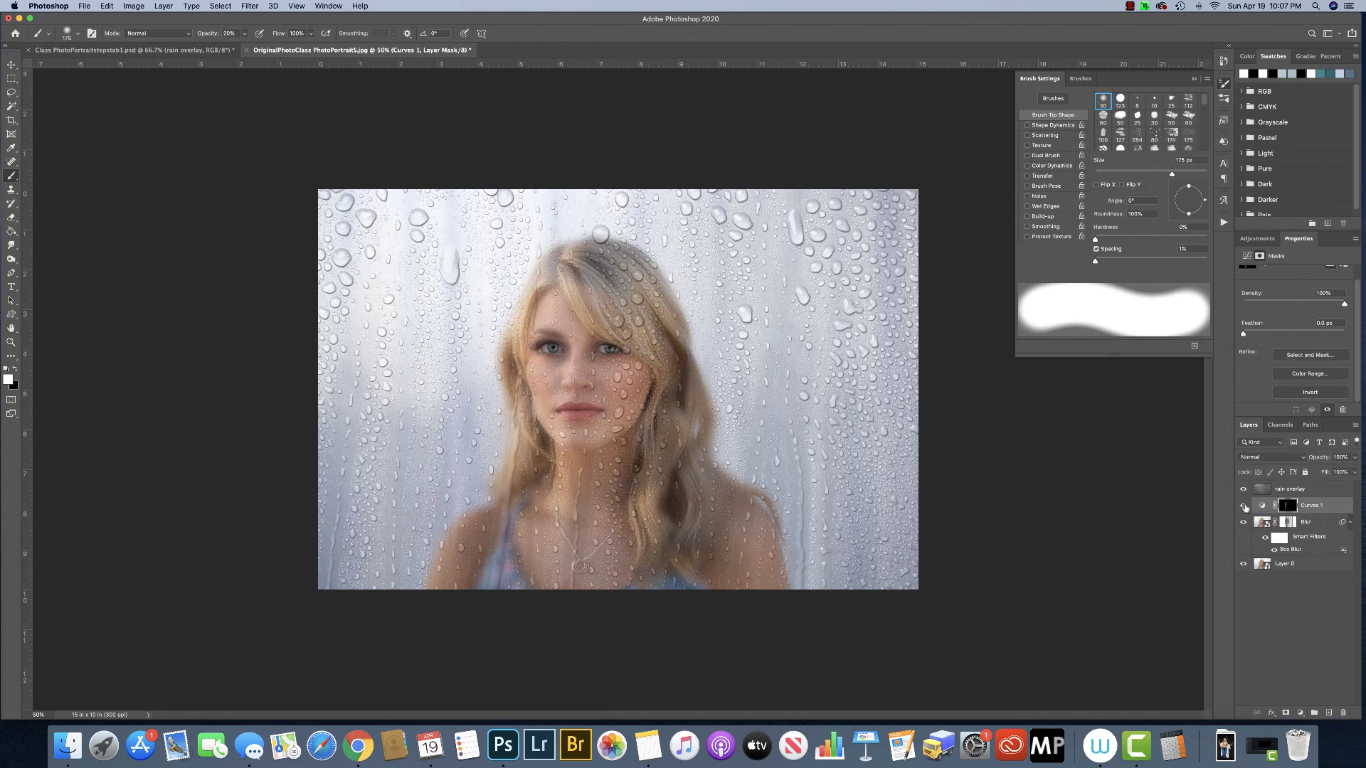
click(1244, 506)
click(1244, 506)
- Reduce the soft brush to 70 px for finer work on the Curves mask
key(bracketleft)
key(bracketleft)
key(bracketleft)
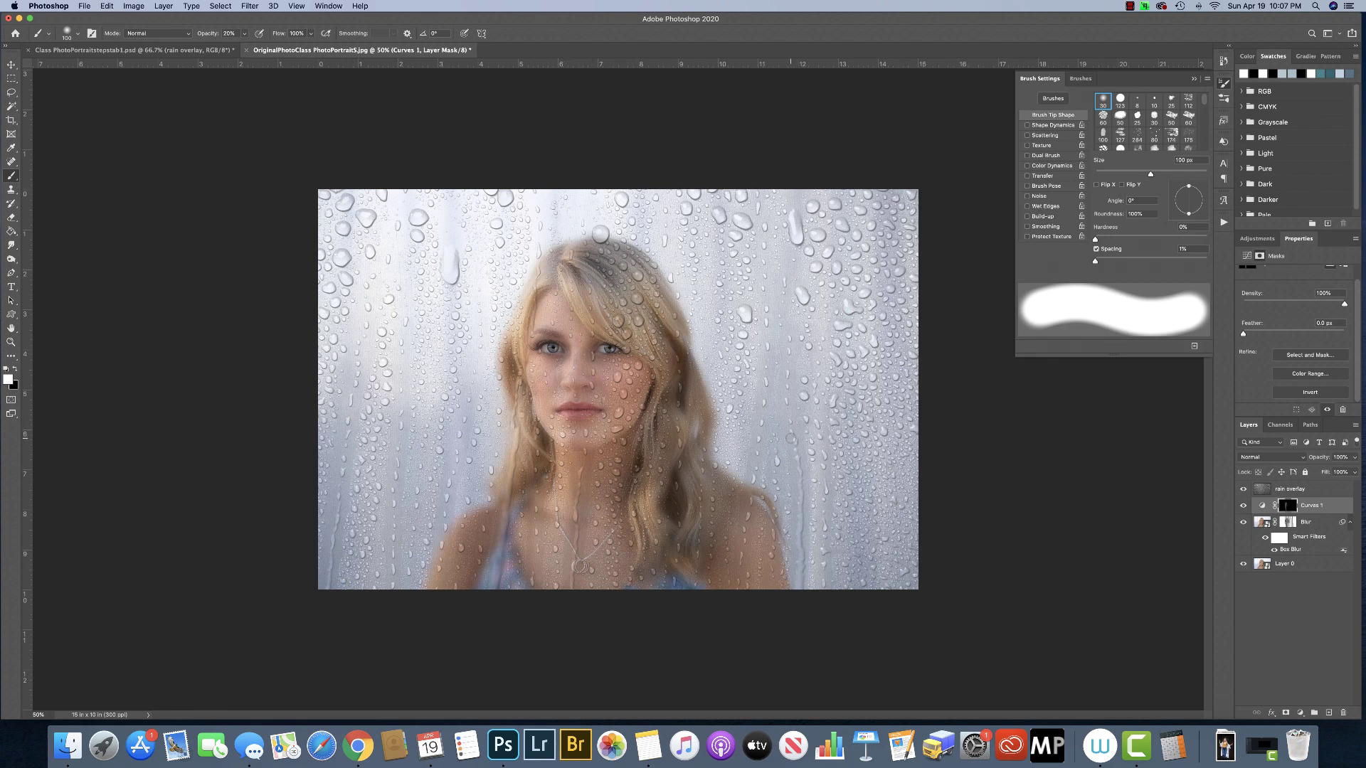
key(bracketleft)
key(bracketleft)
key(bracketleft)
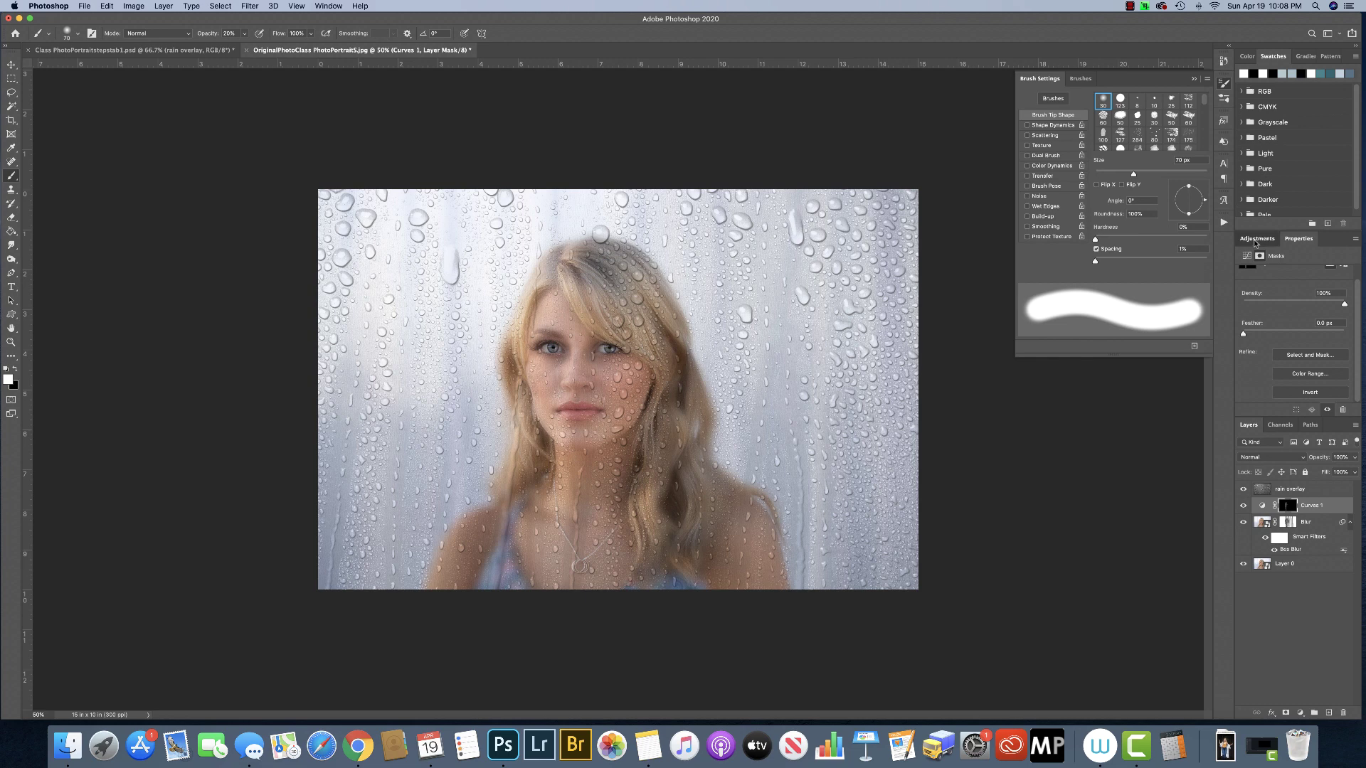
- Add a Gradient Map adjustment layer above the Curves adjustment
click(1257, 240)
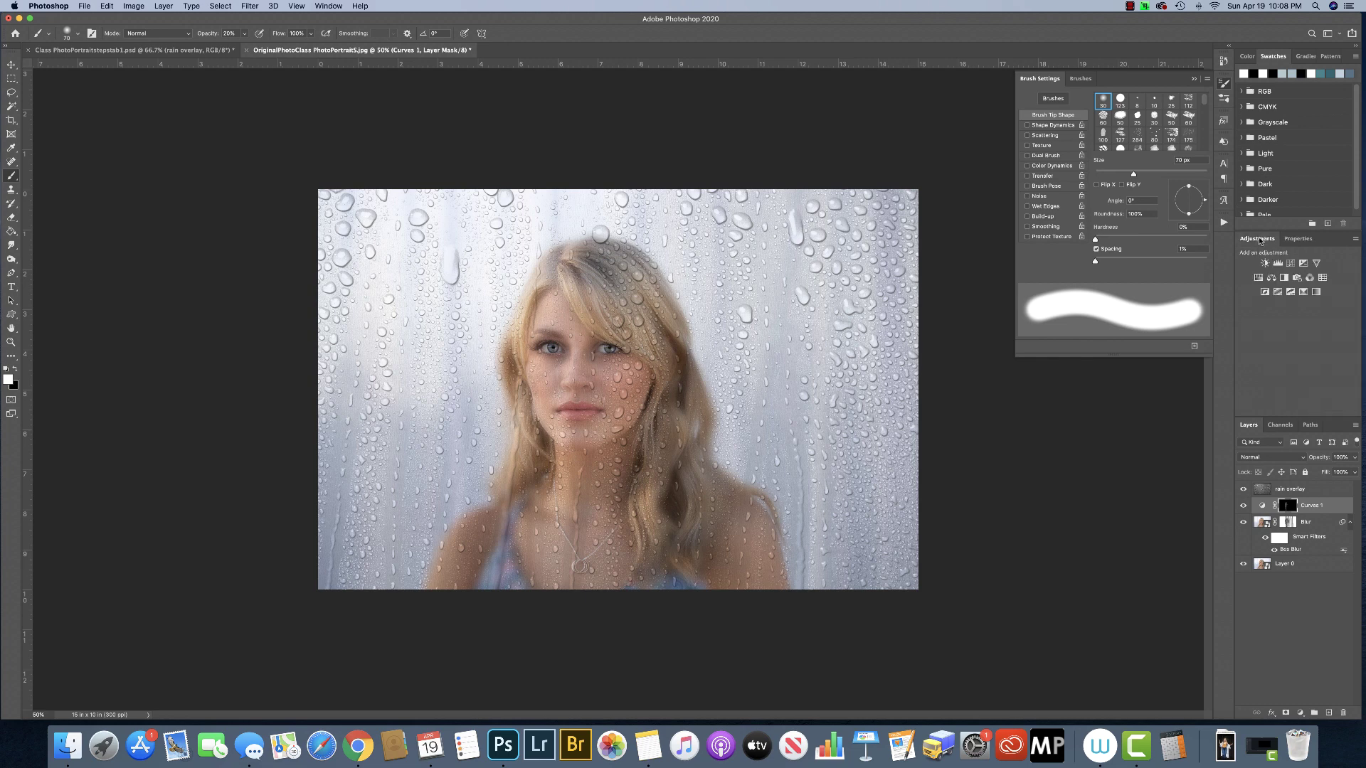
click(1317, 293)
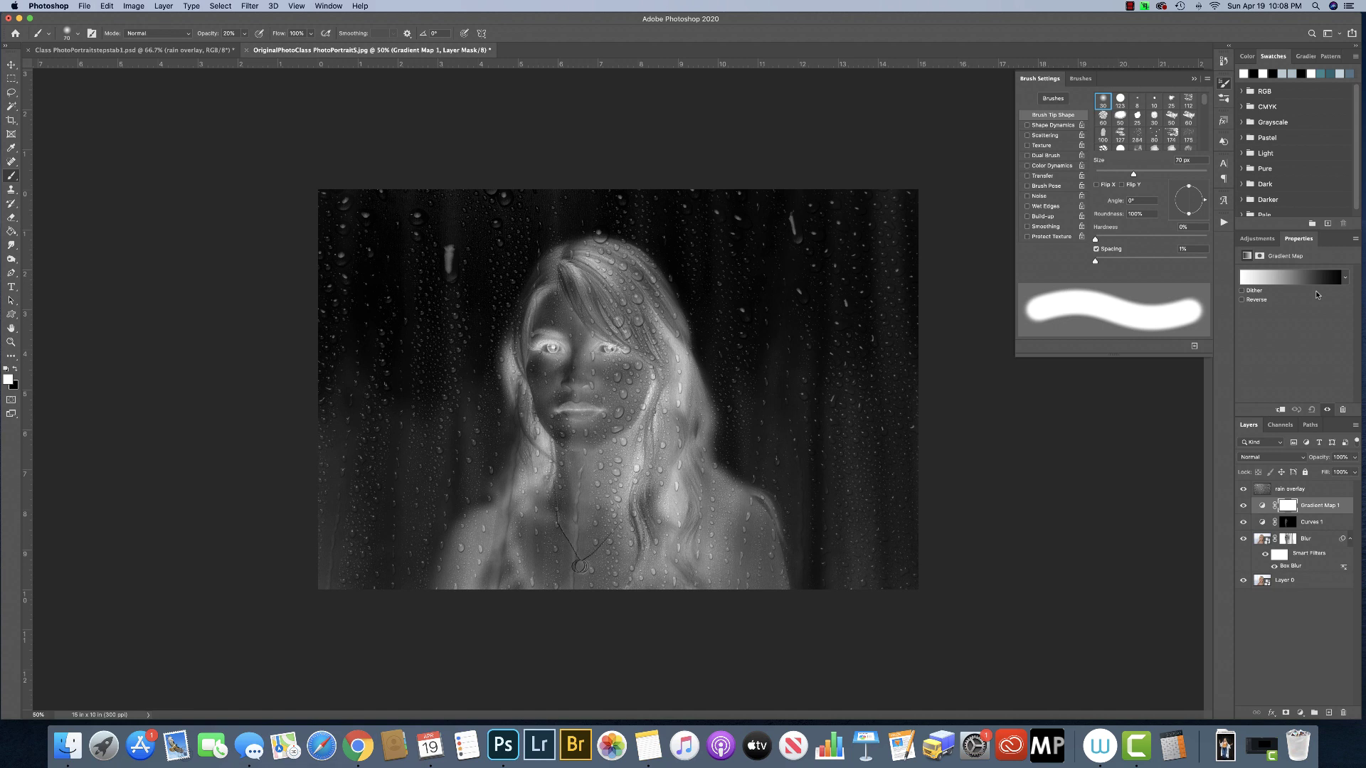
click(1263, 279)
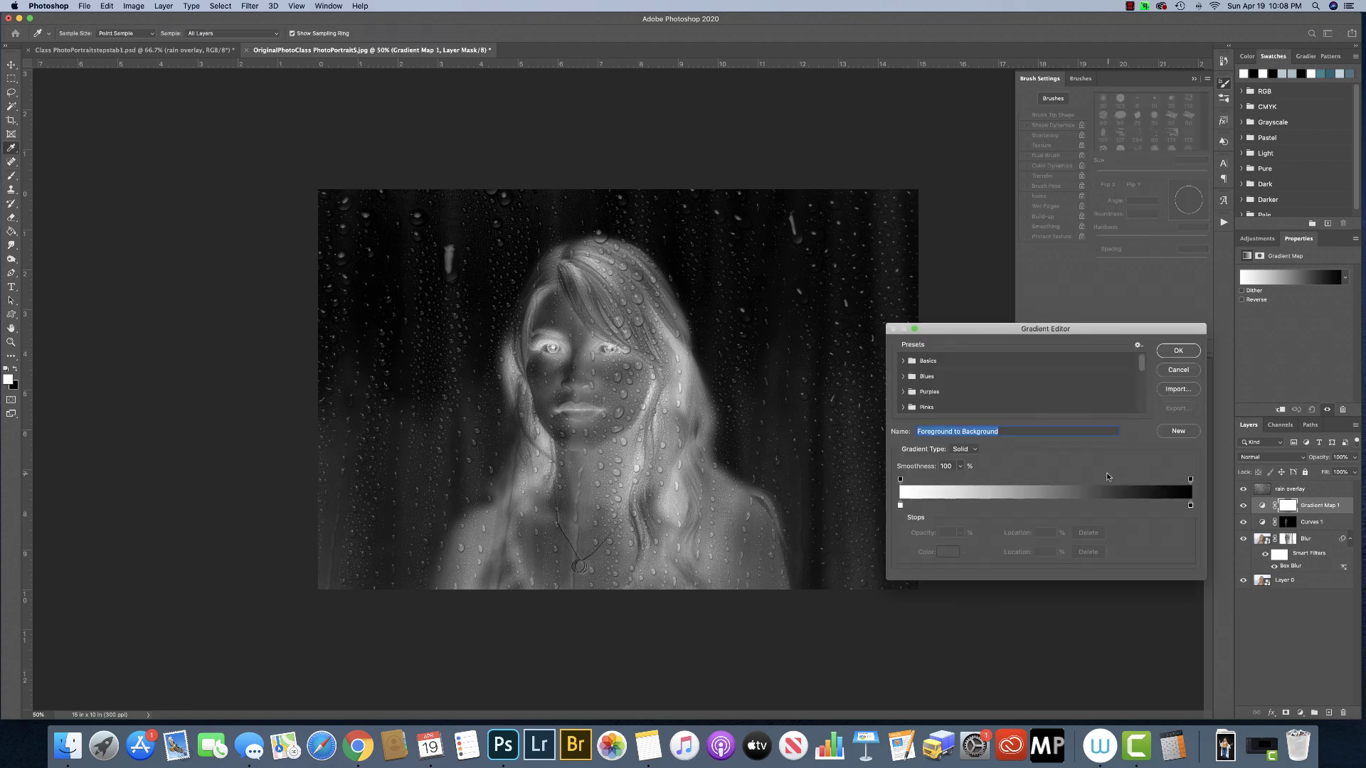
drag(1091, 325, 1040, 310)
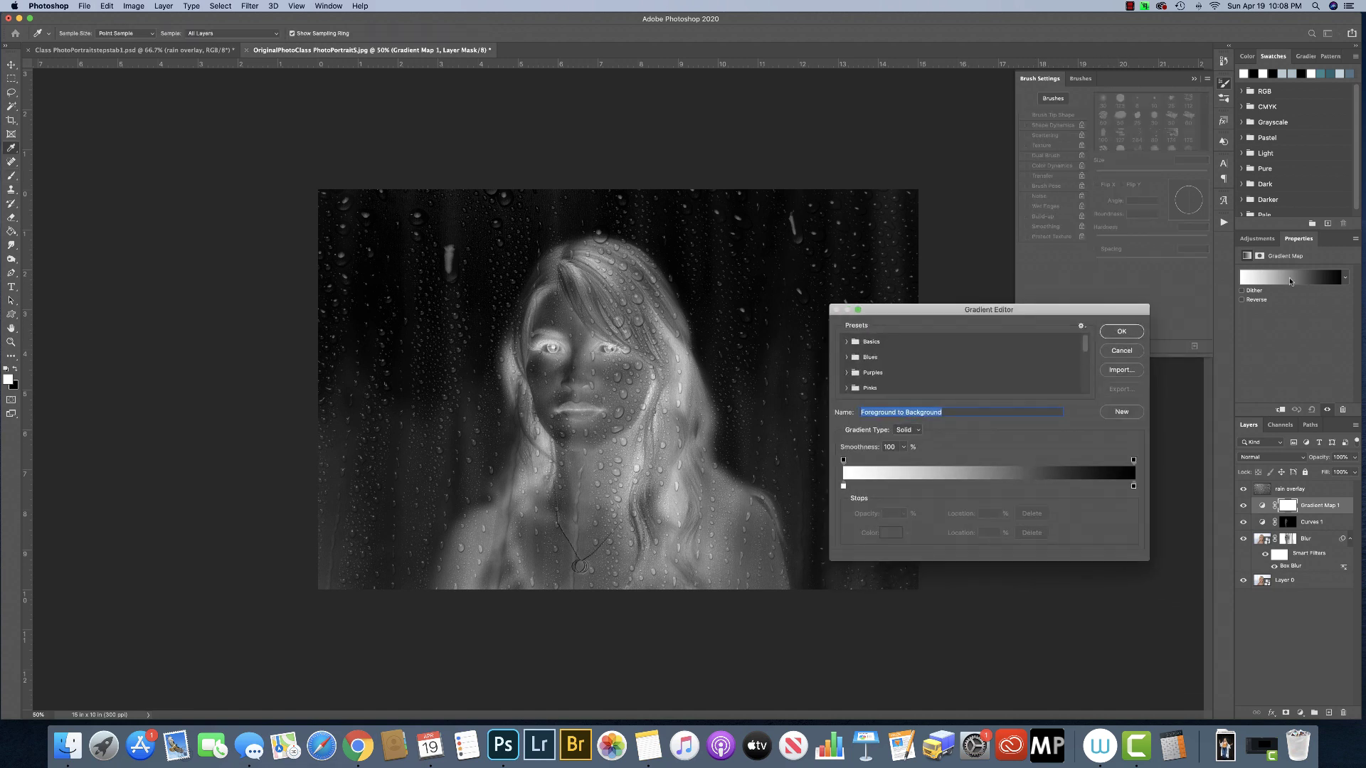
scroll(869, 351, down, 5)
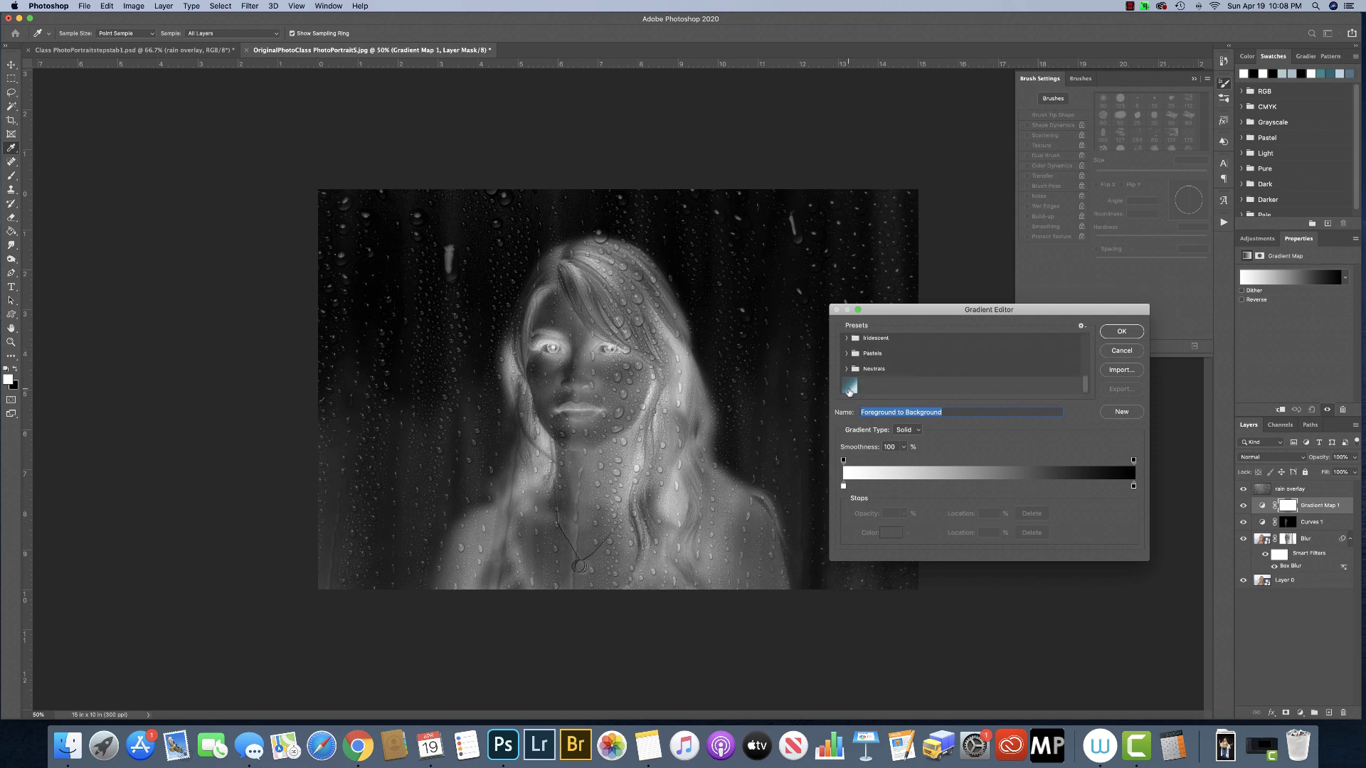
click(849, 390)
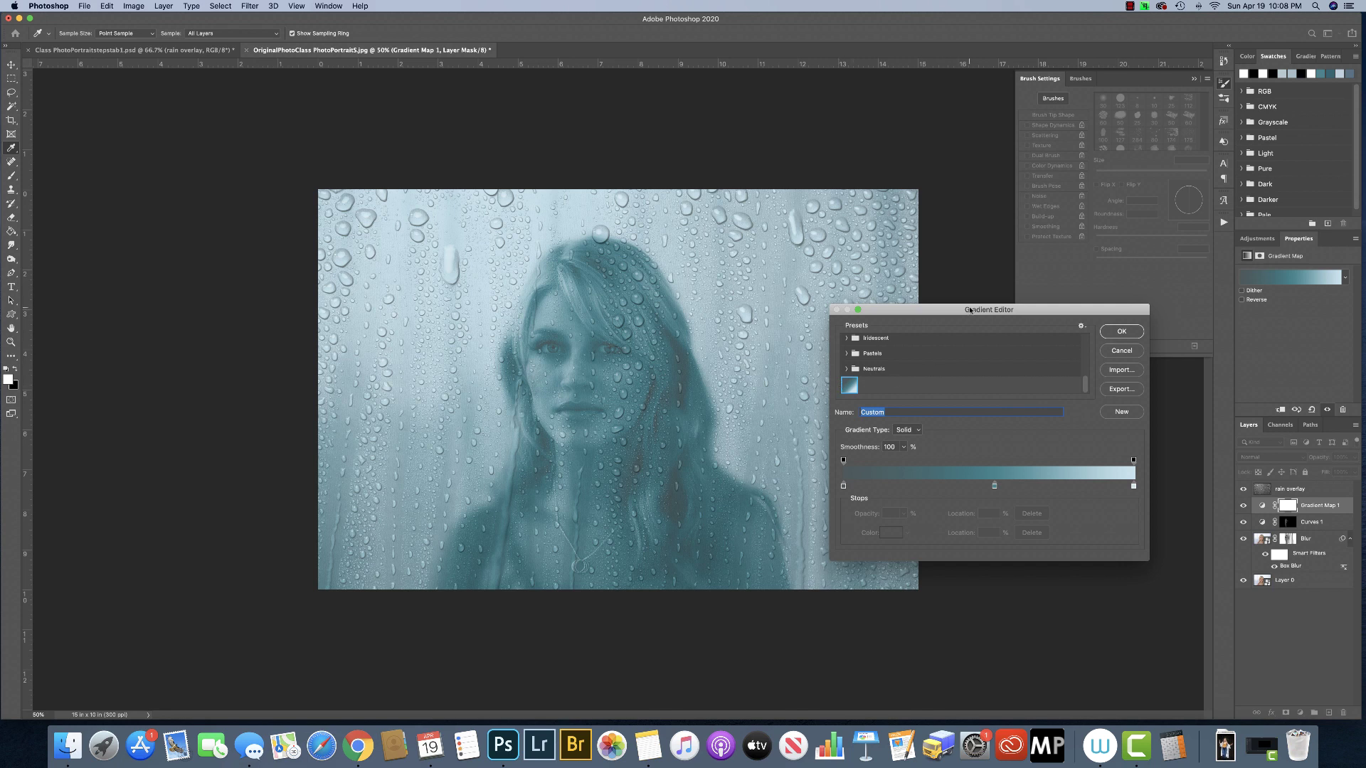
drag(970, 311, 956, 307)
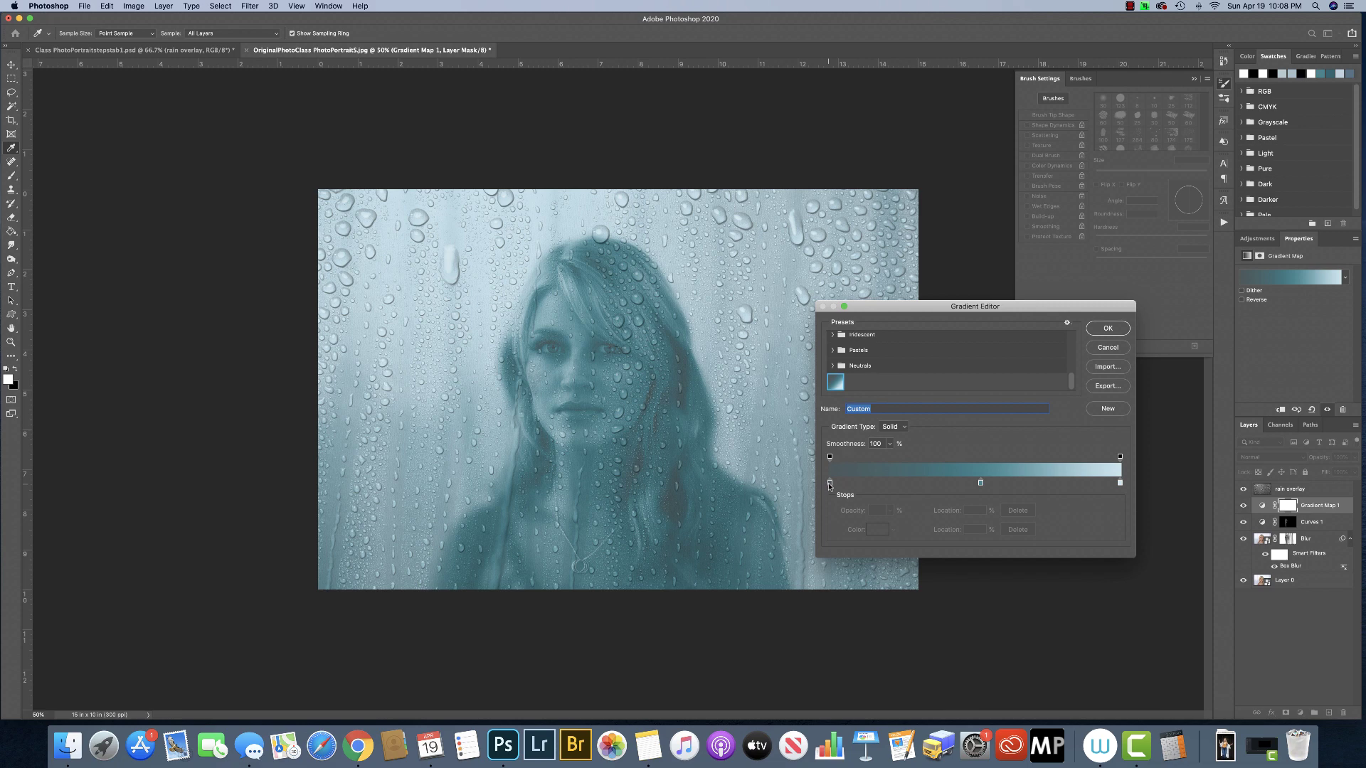
click(829, 484)
double_click(829, 484)
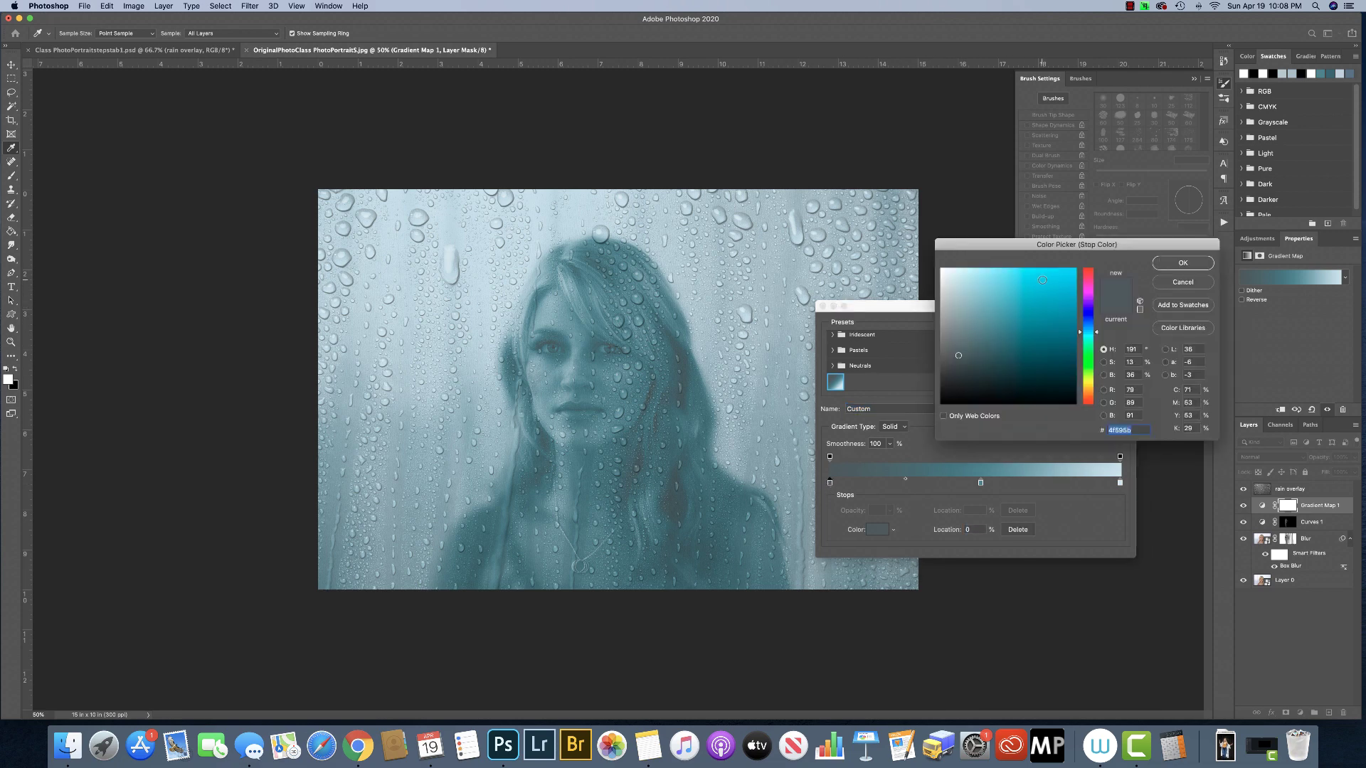
mouse_move(1099, 333)
mouse_down()
mouse_move(1098, 321)
mouse_move(1063, 314)
mouse_move(1042, 353)
mouse_move(1029, 303)
mouse_move(1015, 347)
mouse_up()
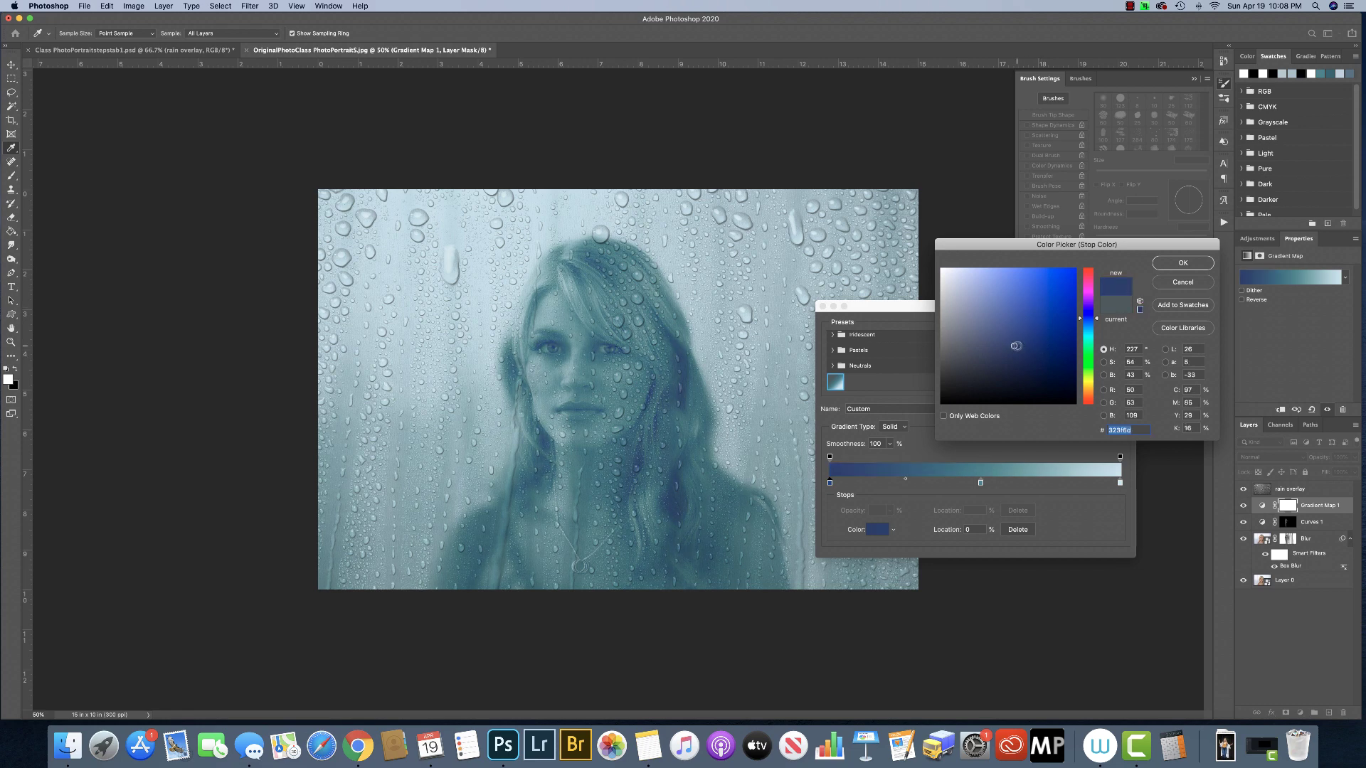
click(1178, 286)
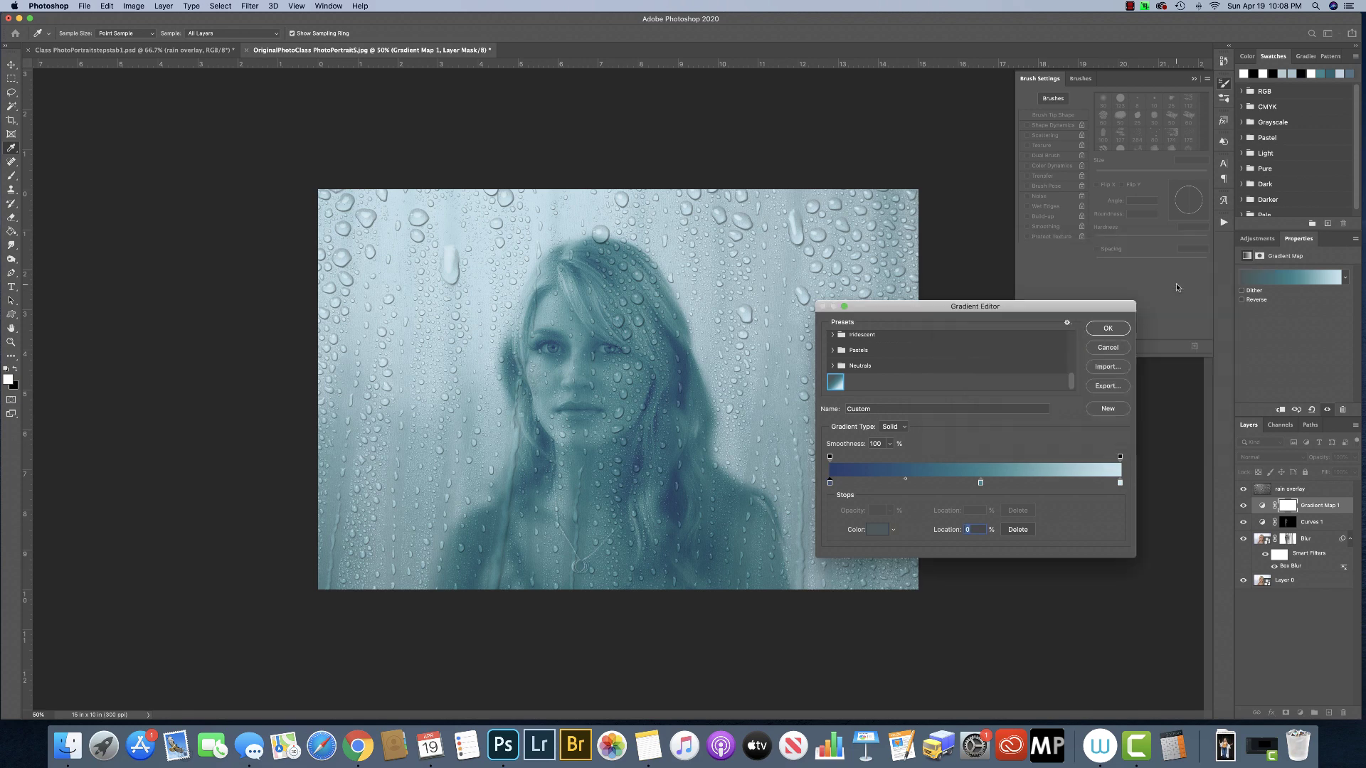
click(1107, 348)
- Apply the custom dark teal to pale blue gradient preset to the Gradient Map and return to the Brush tool
click(1295, 280)
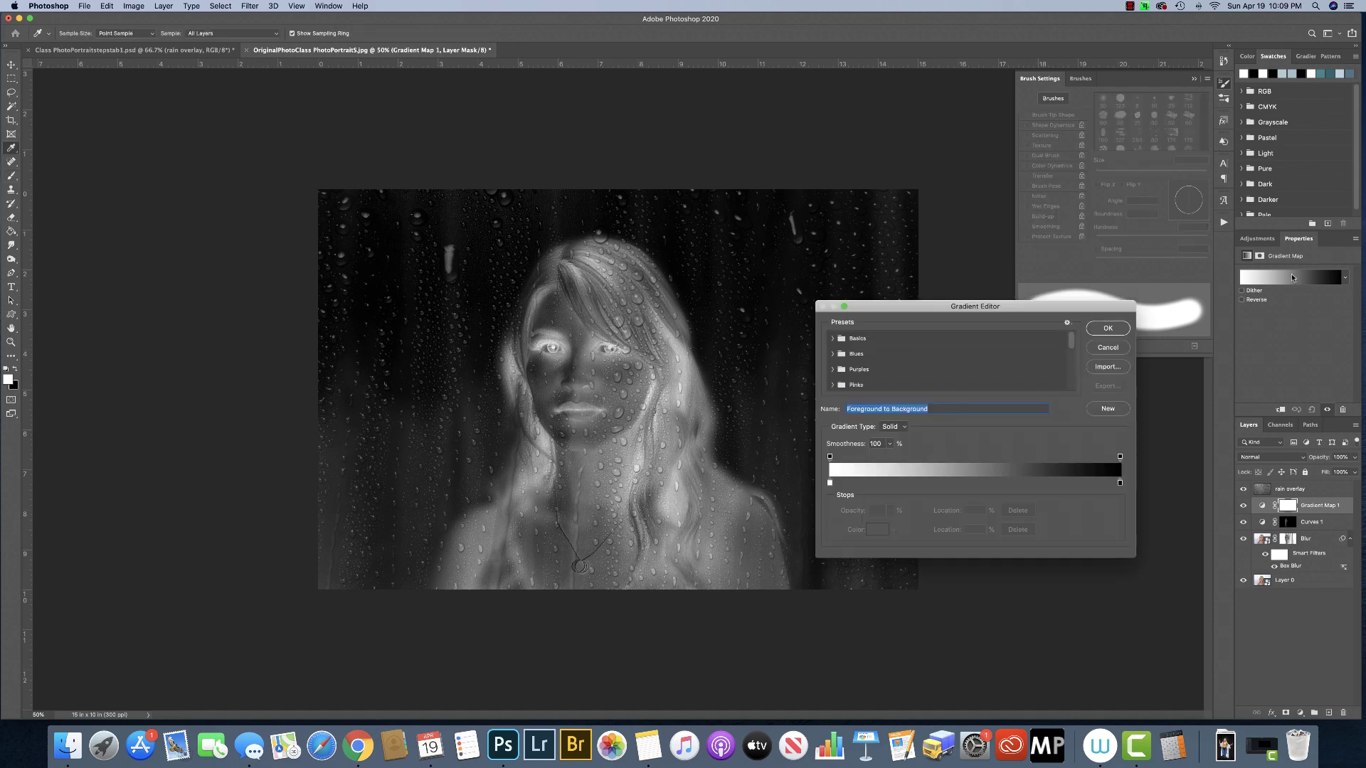
scroll(895, 376, down, 5)
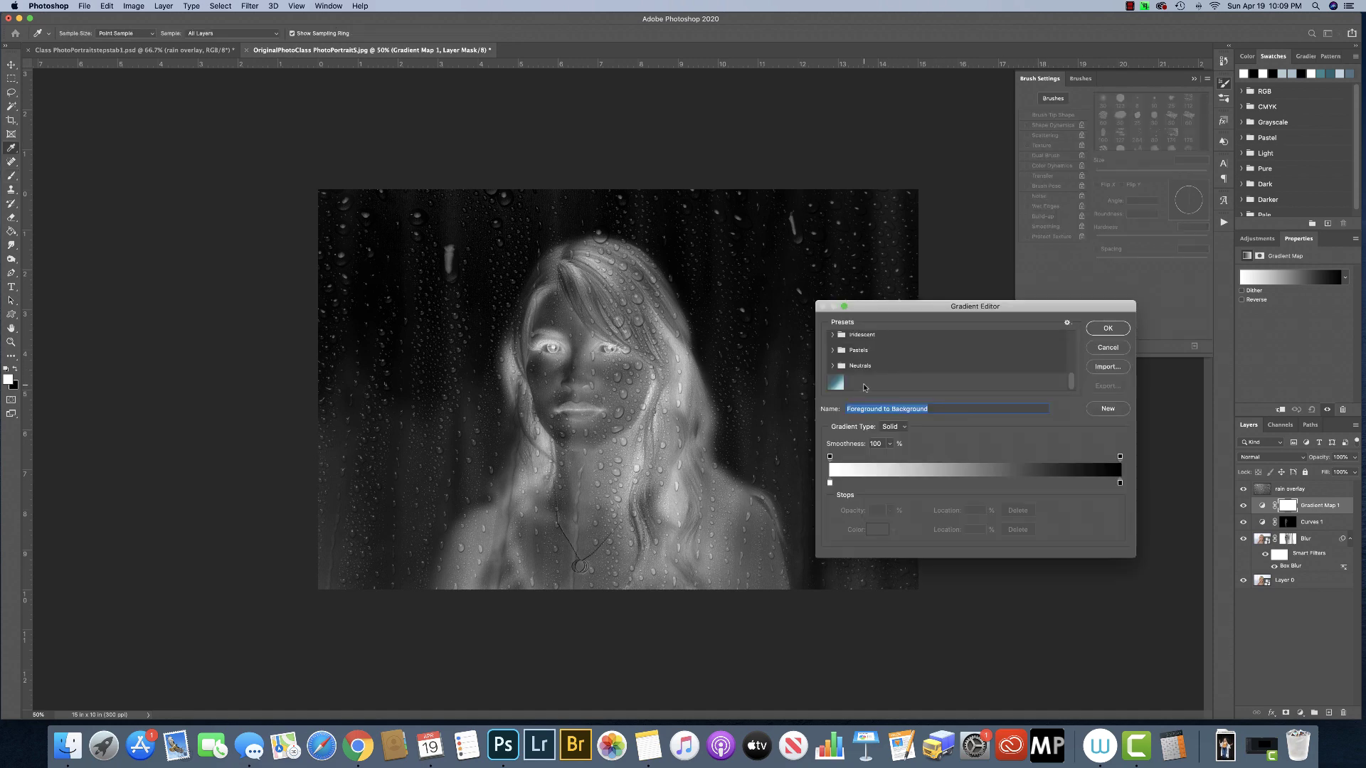
click(835, 385)
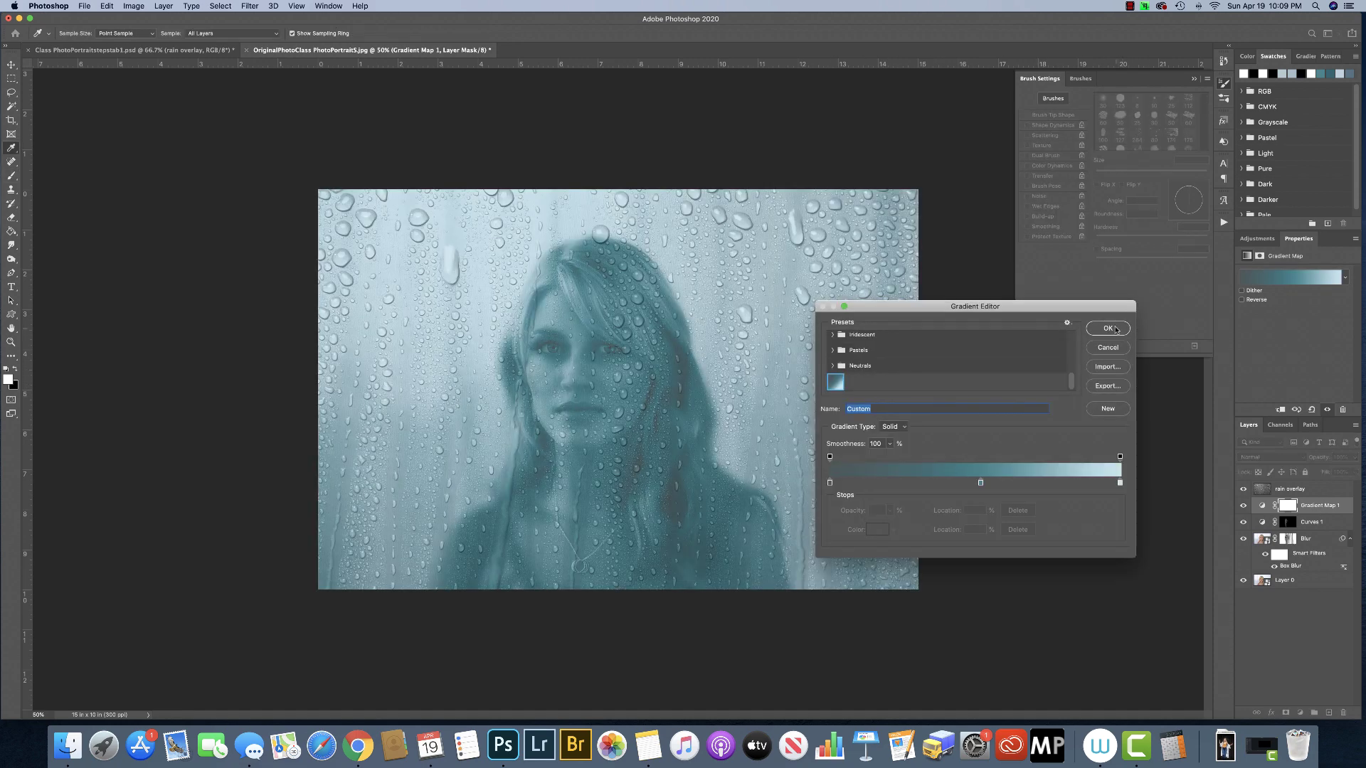
click(1109, 328)
key(b)
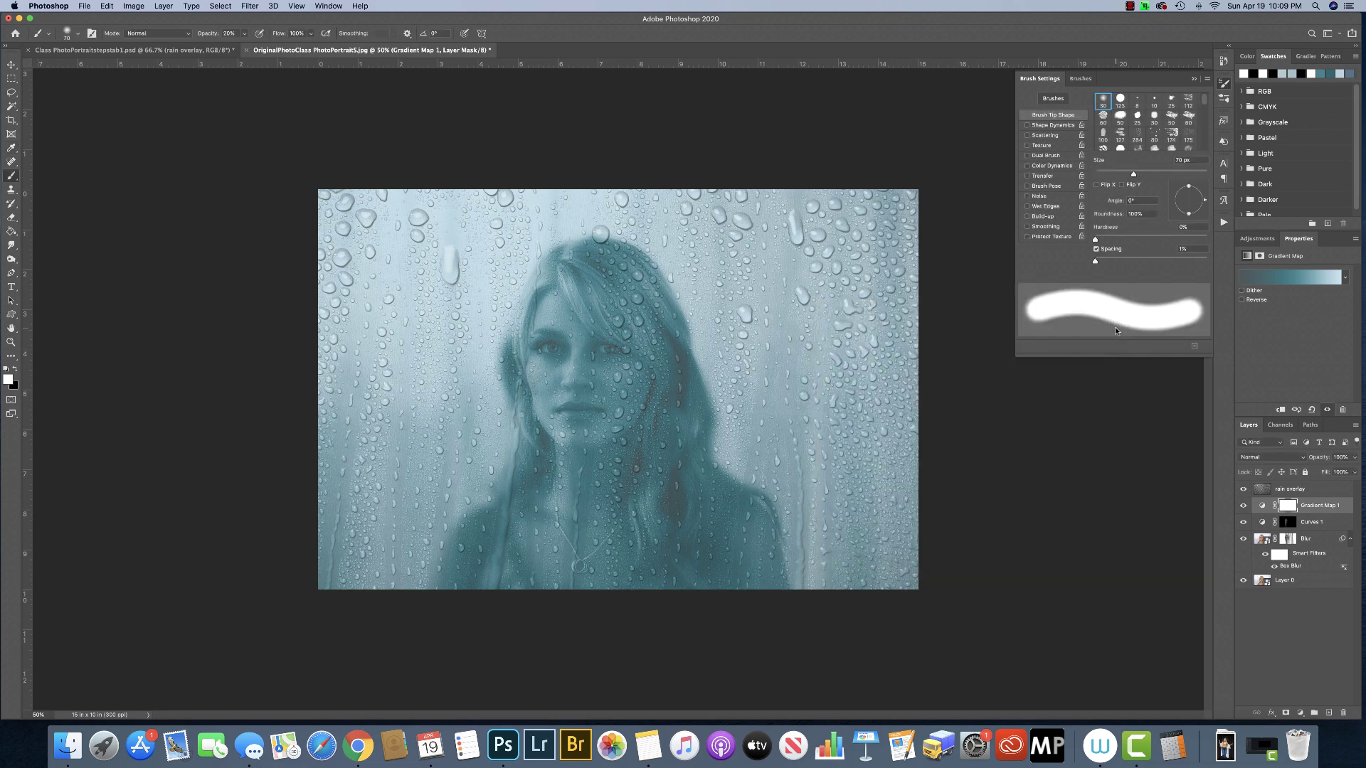
- Select the Gradient Map layer's mask and set the layer's blend mode to Multiply
click(1285, 506)
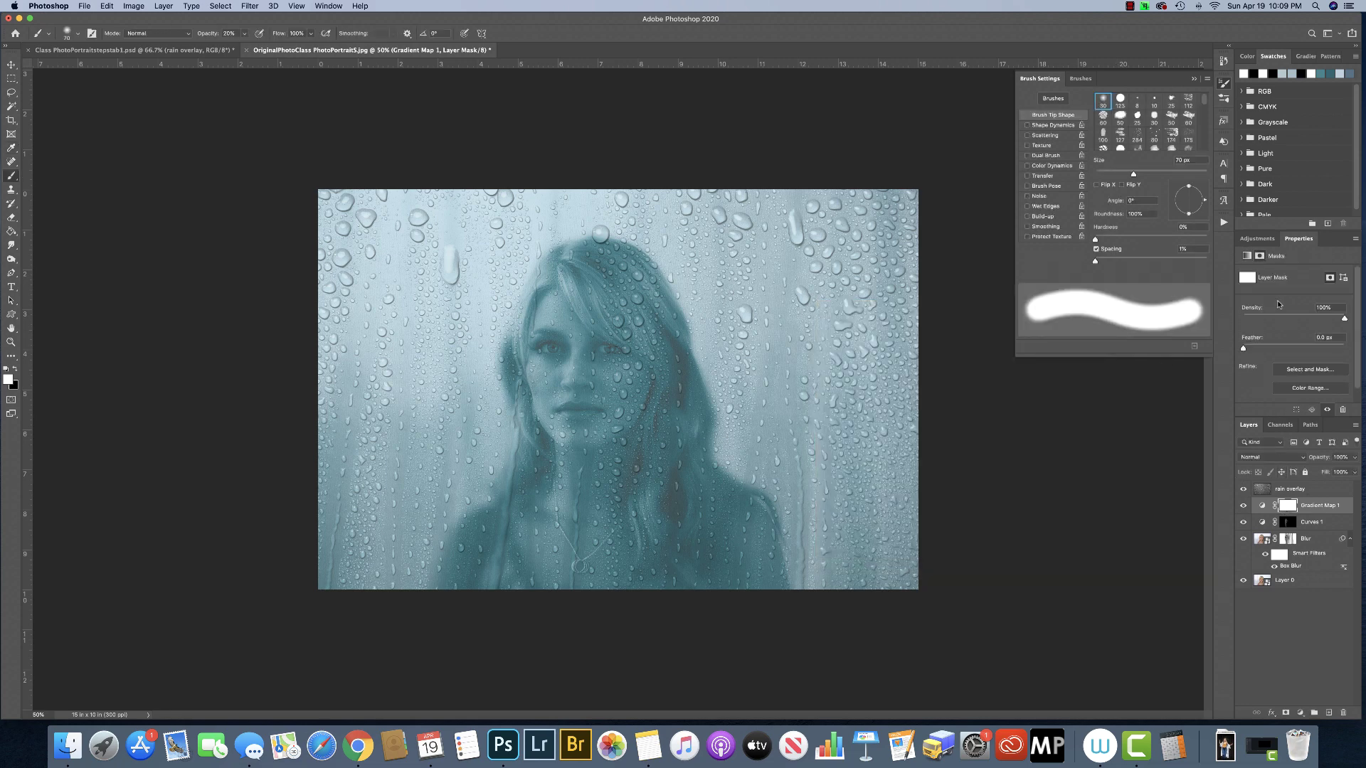
click(1272, 459)
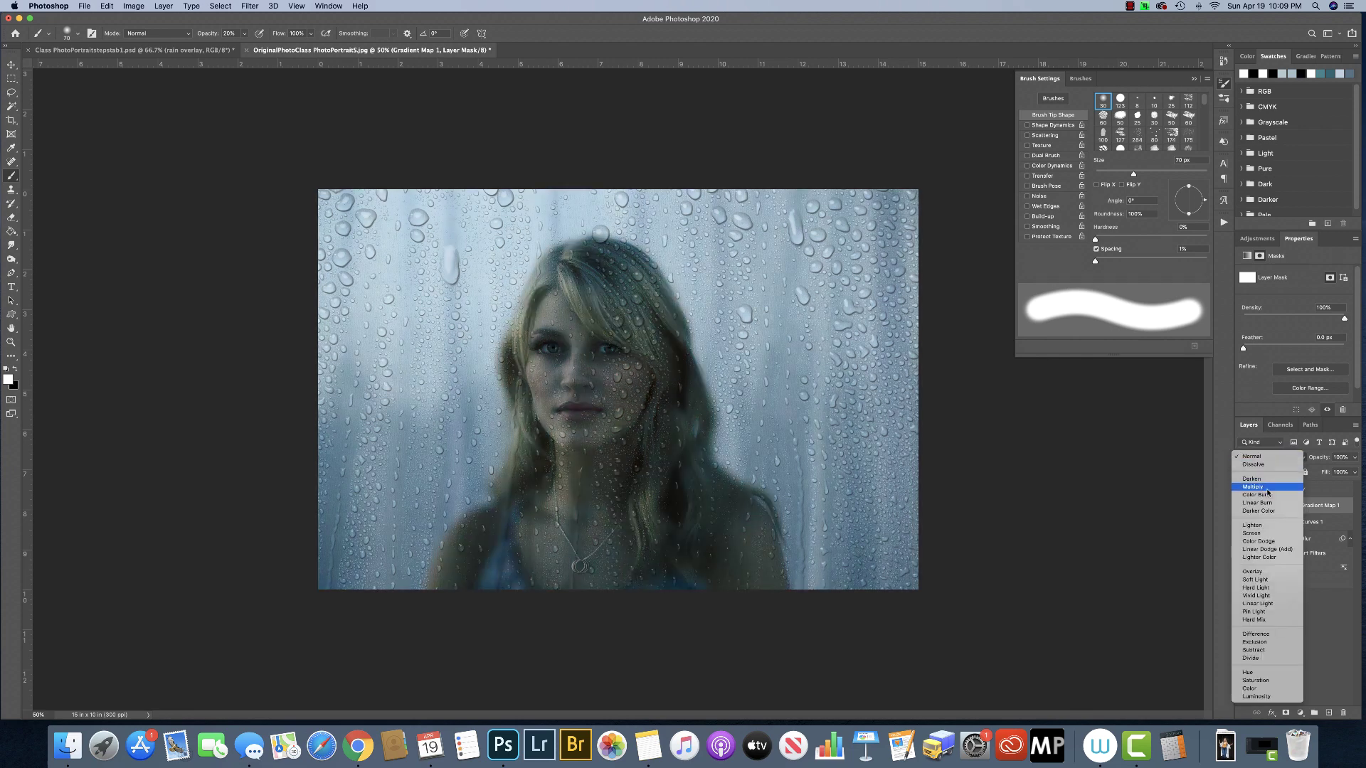
click(1267, 488)
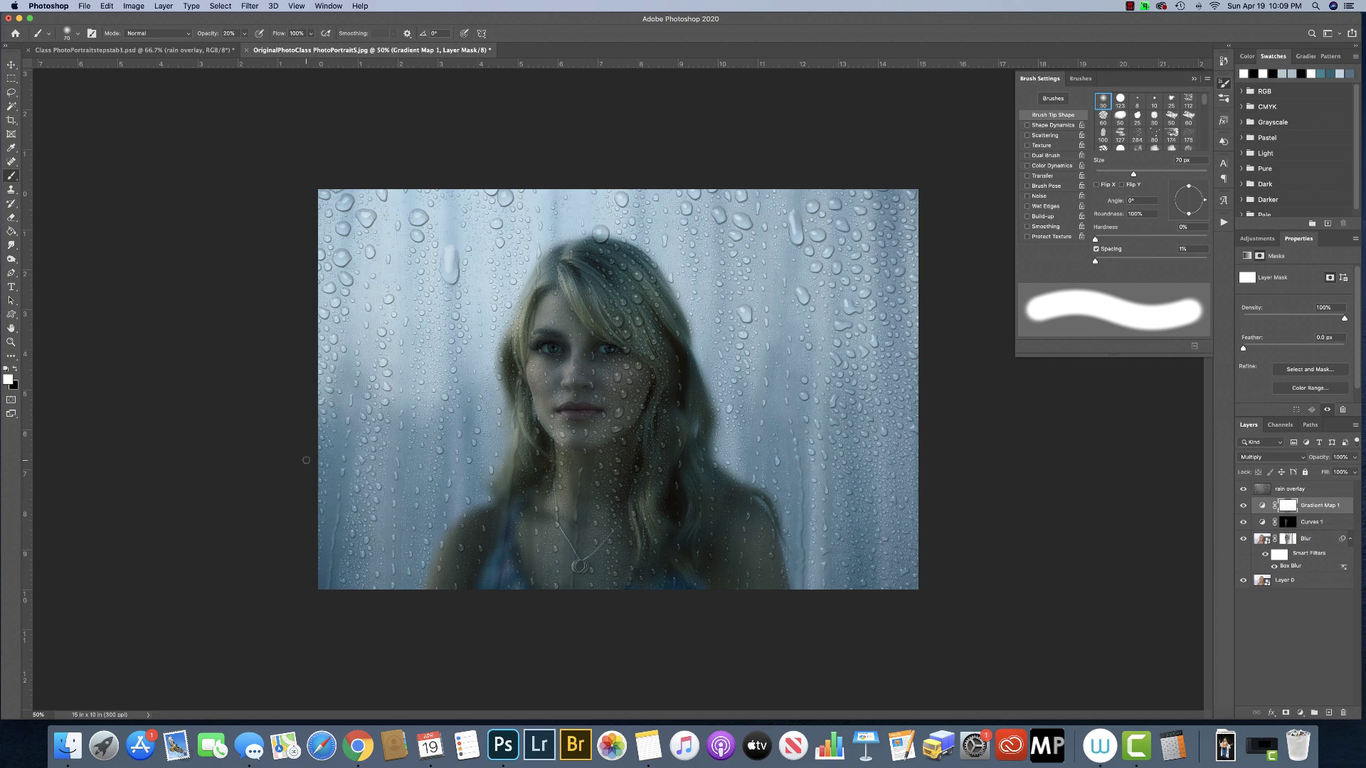
- Paint black at 40% opacity over the woman on the Gradient Map mask with a 600 px soft brush
click(15, 368)
key(bracketleft)
key(bracketleft)
key(bracketleft)
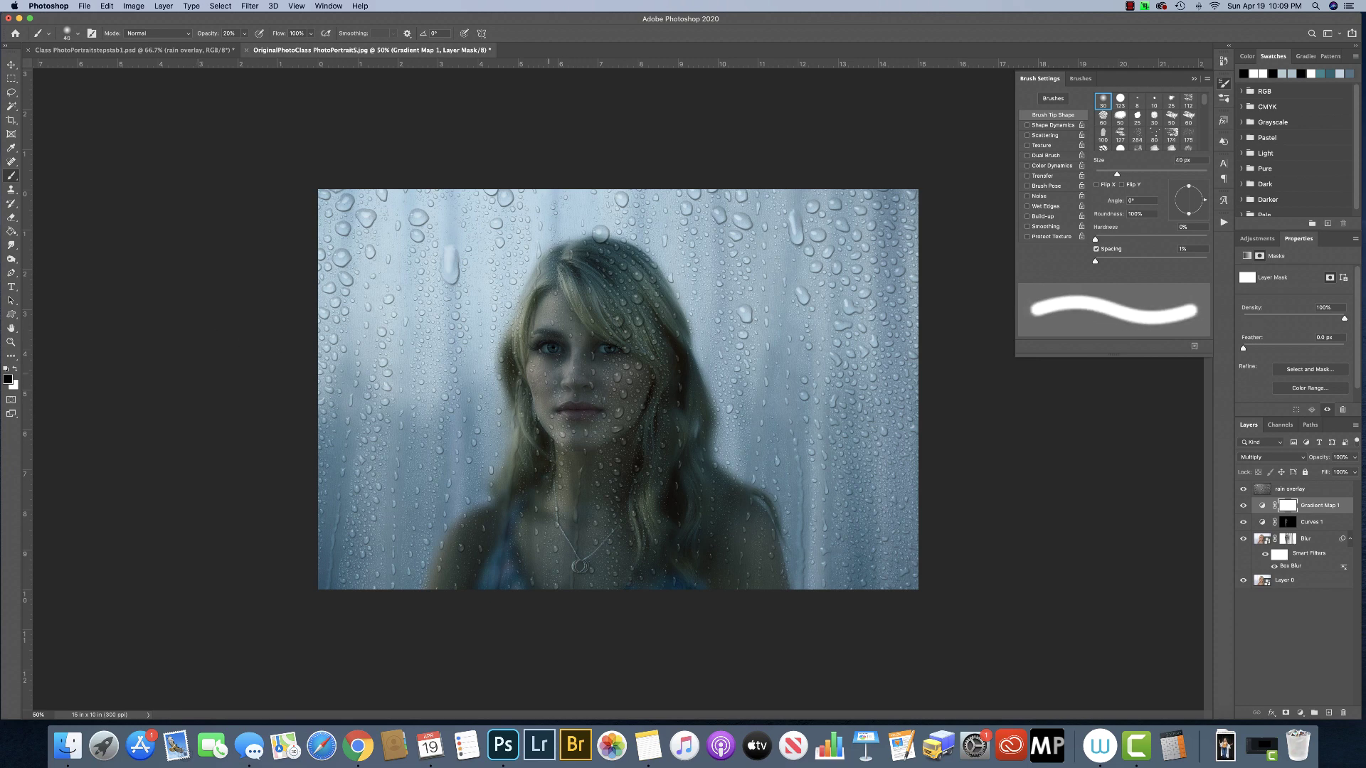
key(bracketright)
key(bracketright)
key(bracketright)
key(bracketright)
key(bracketright)
key(bracketright)
key(bracketright)
key(bracketright)
key(bracketright)
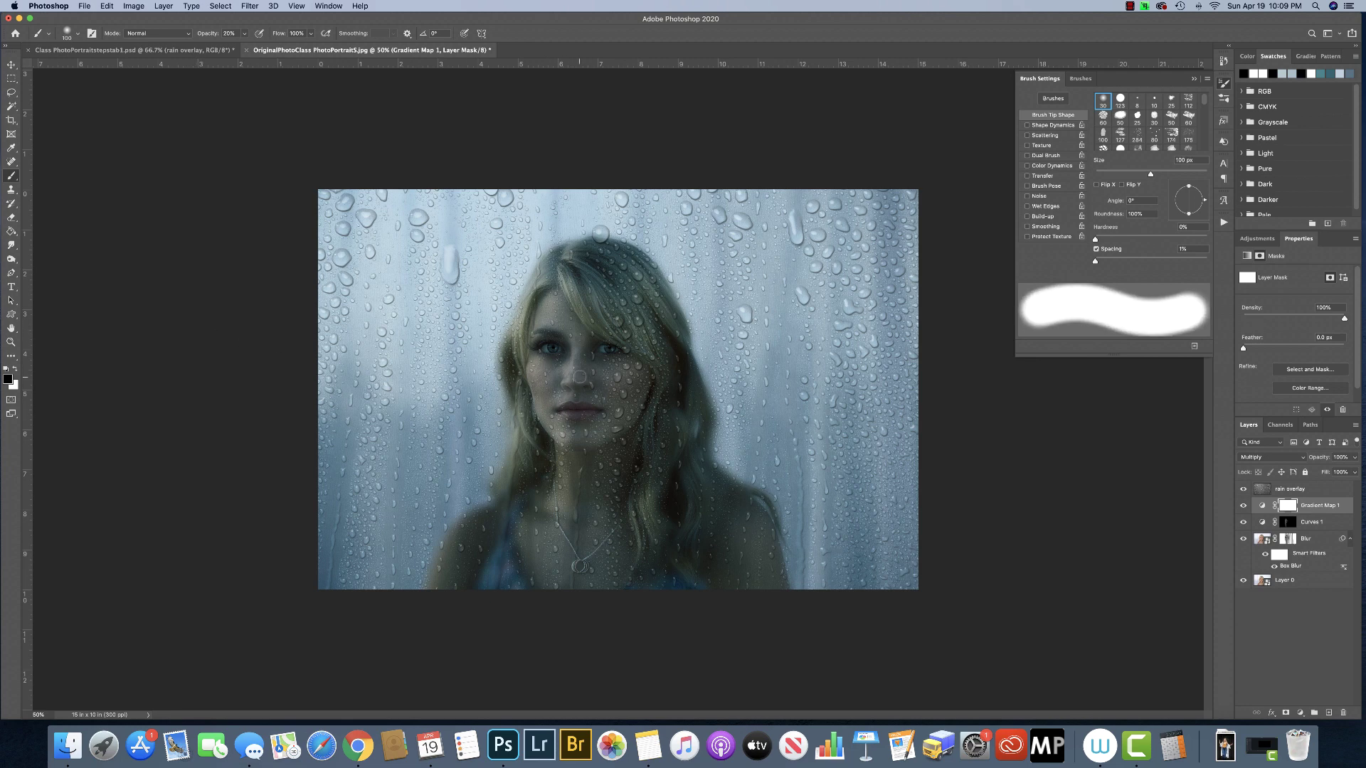
key(bracketright)
key(bracketright)
key(bracketright)
key(bracketright)
key(bracketright)
key(bracketright)
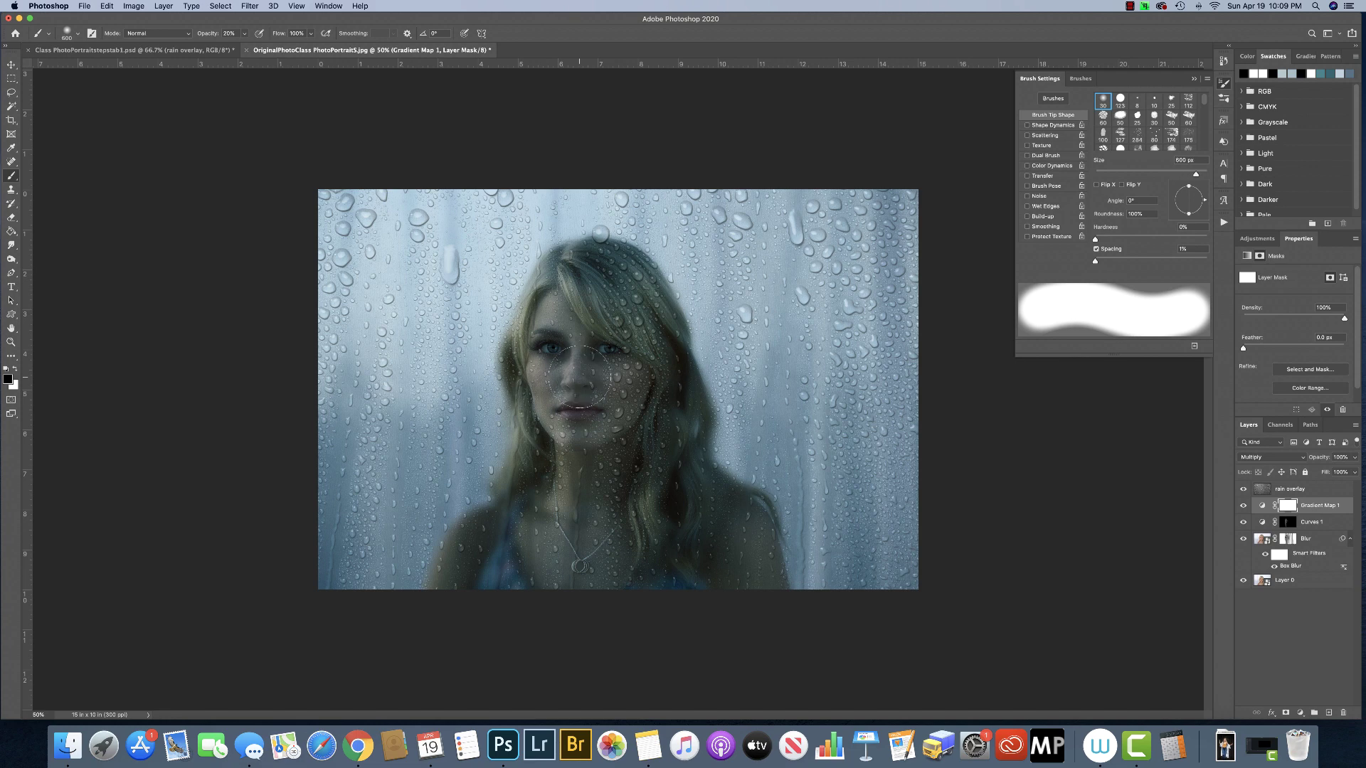
key(4)
mouse_move(594, 294)
mouse_down()
mouse_move(567, 499)
mouse_move(516, 551)
mouse_move(471, 569)
mouse_move(614, 500)
mouse_move(732, 548)
mouse_move(716, 558)
mouse_move(740, 580)
mouse_move(662, 484)
mouse_move(641, 429)
mouse_move(651, 377)
mouse_move(662, 387)
mouse_move(615, 256)
mouse_move(594, 263)
mouse_move(559, 320)
mouse_move(563, 527)
mouse_up()
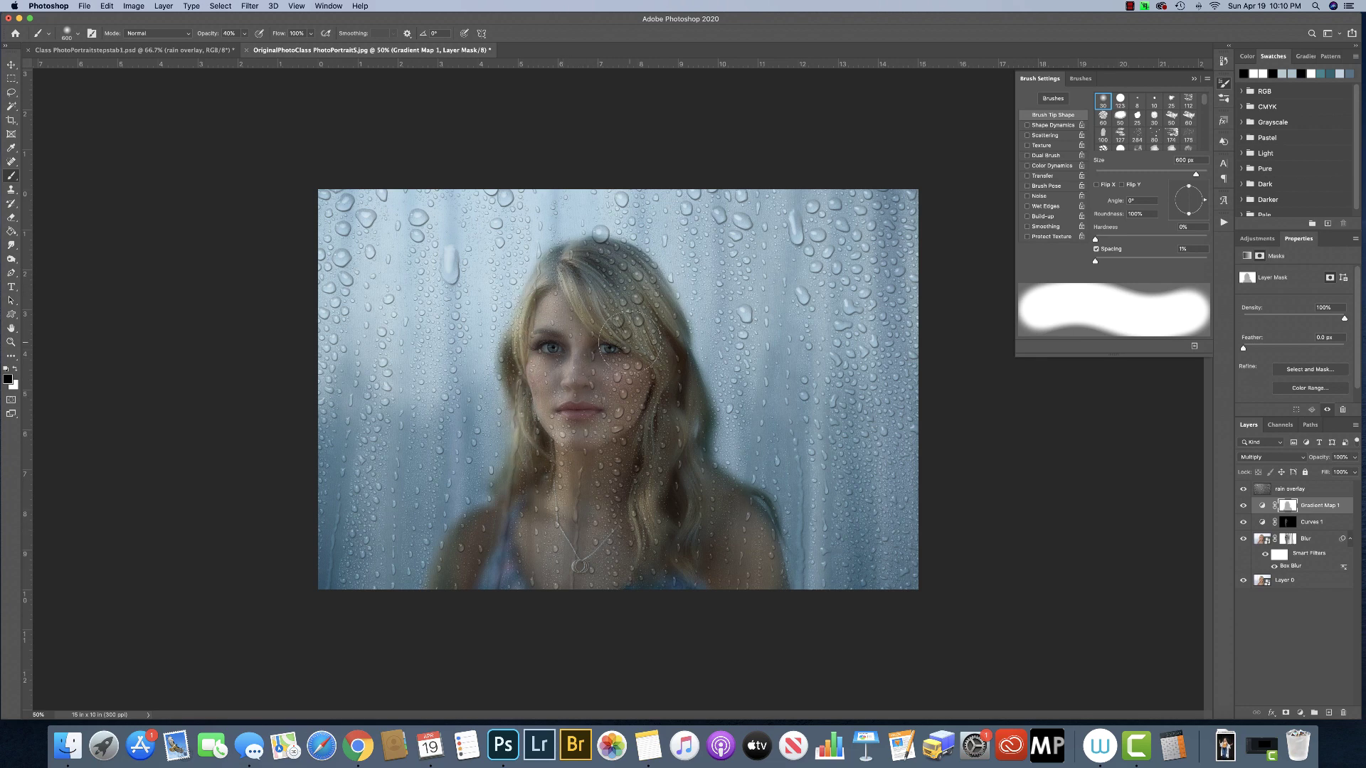
- Refine the Gradient Map mask with a 250 px soft brush, painting black over the woman's hair, face and shoulders
key(bracketleft)
key(bracketleft)
key(bracketleft)
key(bracketleft)
key(bracketright)
mouse_move(583, 269)
mouse_down()
mouse_move(567, 274)
mouse_move(518, 372)
mouse_move(536, 445)
mouse_move(530, 498)
mouse_move(461, 573)
mouse_move(466, 532)
mouse_move(489, 530)
mouse_move(452, 585)
mouse_move(517, 571)
mouse_move(582, 528)
mouse_move(616, 448)
mouse_move(570, 391)
mouse_move(567, 423)
mouse_move(597, 256)
mouse_move(644, 292)
mouse_move(680, 401)
mouse_move(666, 361)
mouse_move(632, 448)
mouse_move(639, 520)
mouse_move(669, 473)
mouse_move(676, 394)
mouse_move(677, 503)
mouse_move(711, 494)
mouse_move(751, 542)
mouse_move(705, 583)
mouse_move(671, 580)
mouse_move(694, 554)
mouse_move(617, 544)
mouse_move(658, 536)
mouse_move(653, 397)
mouse_move(569, 314)
mouse_up()
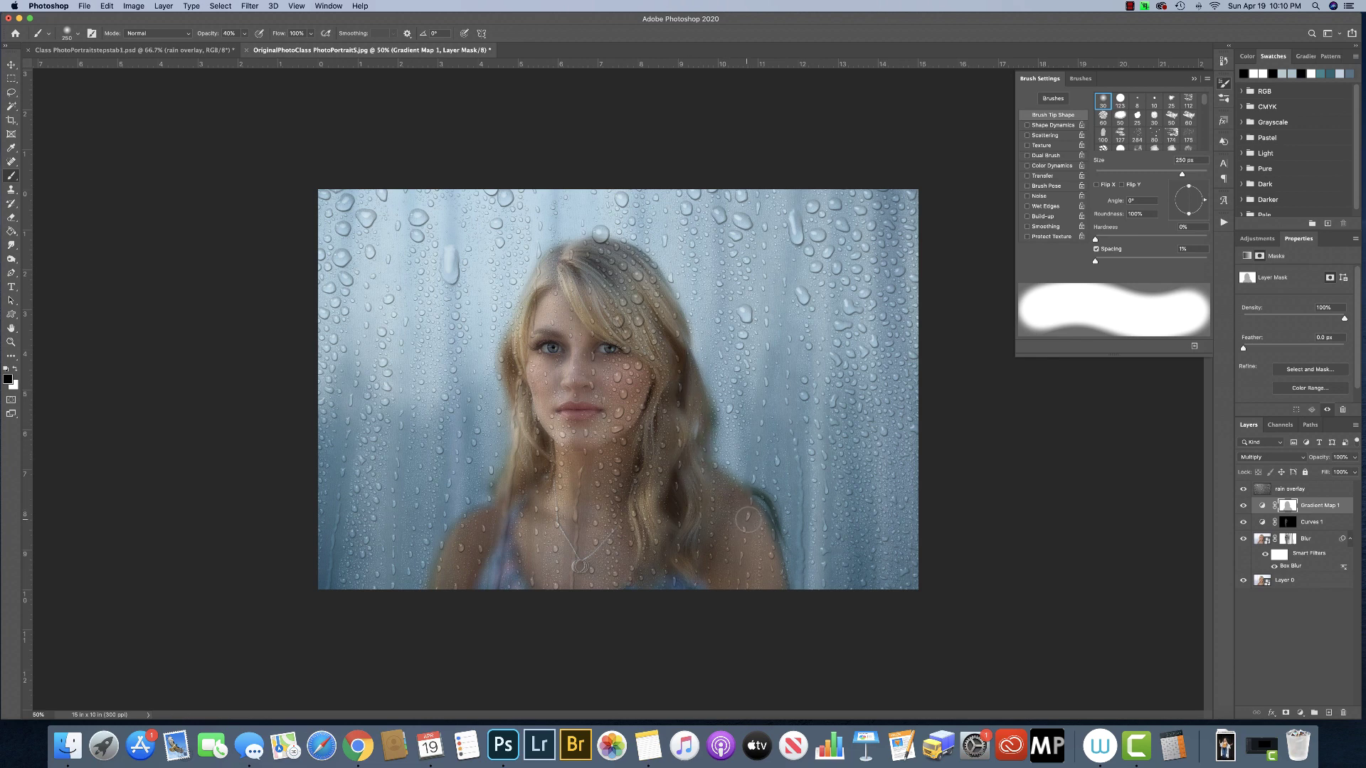
mouse_move(769, 585)
mouse_down()
mouse_move(768, 597)
mouse_move(762, 543)
mouse_up()
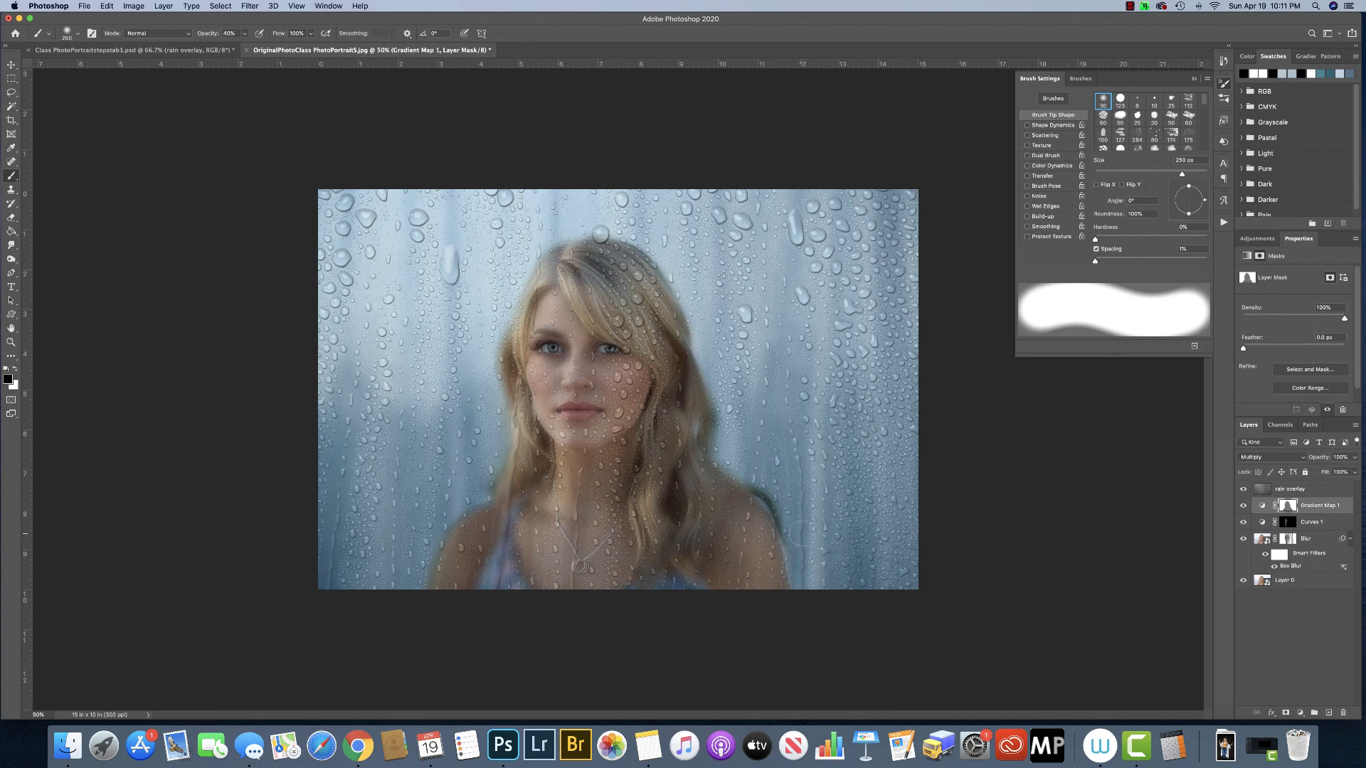
- Make white the foreground color and add a blank layer above the Gradient Map layer
key(x)
click(1329, 714)
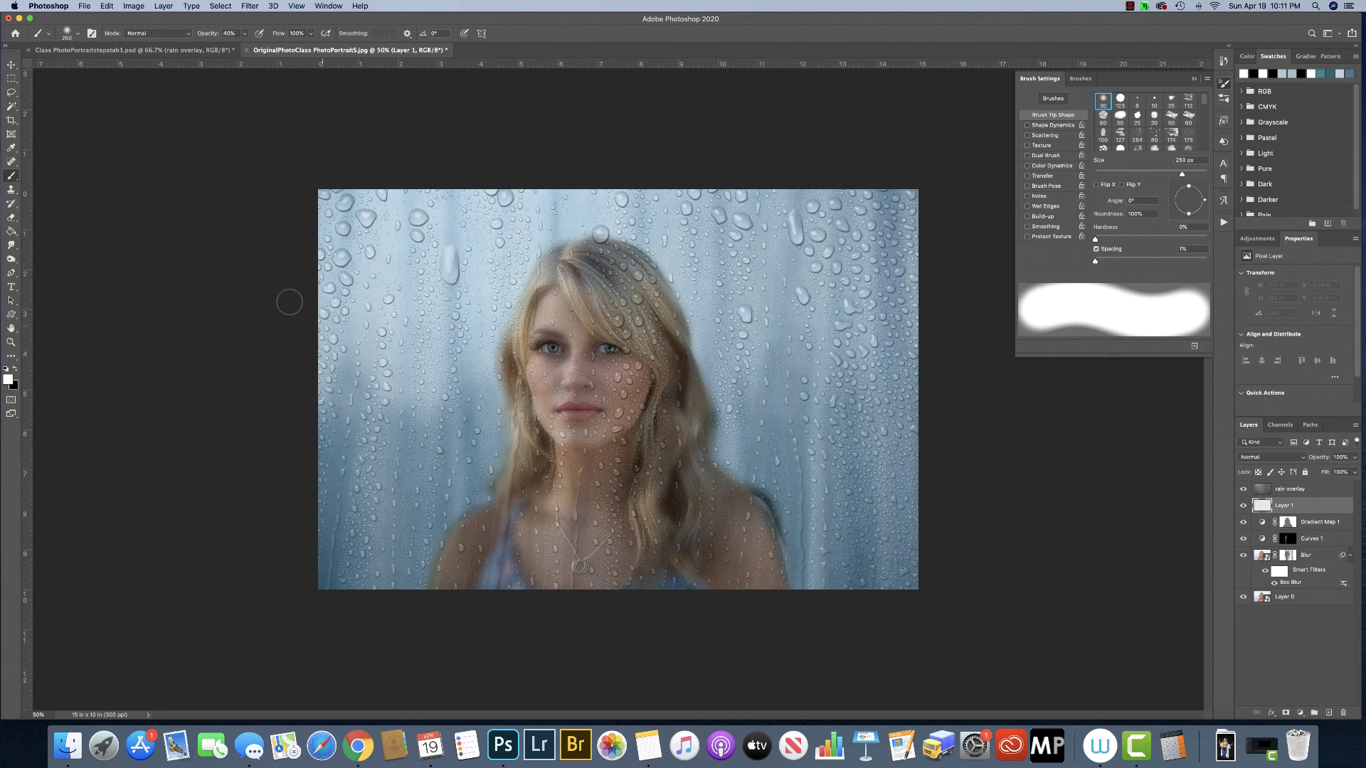
- Try a white stamp with the BokehBrushesbyJulie_01 brush at 1757 px over the background beside the woman's hair, and undo it
click(70, 36)
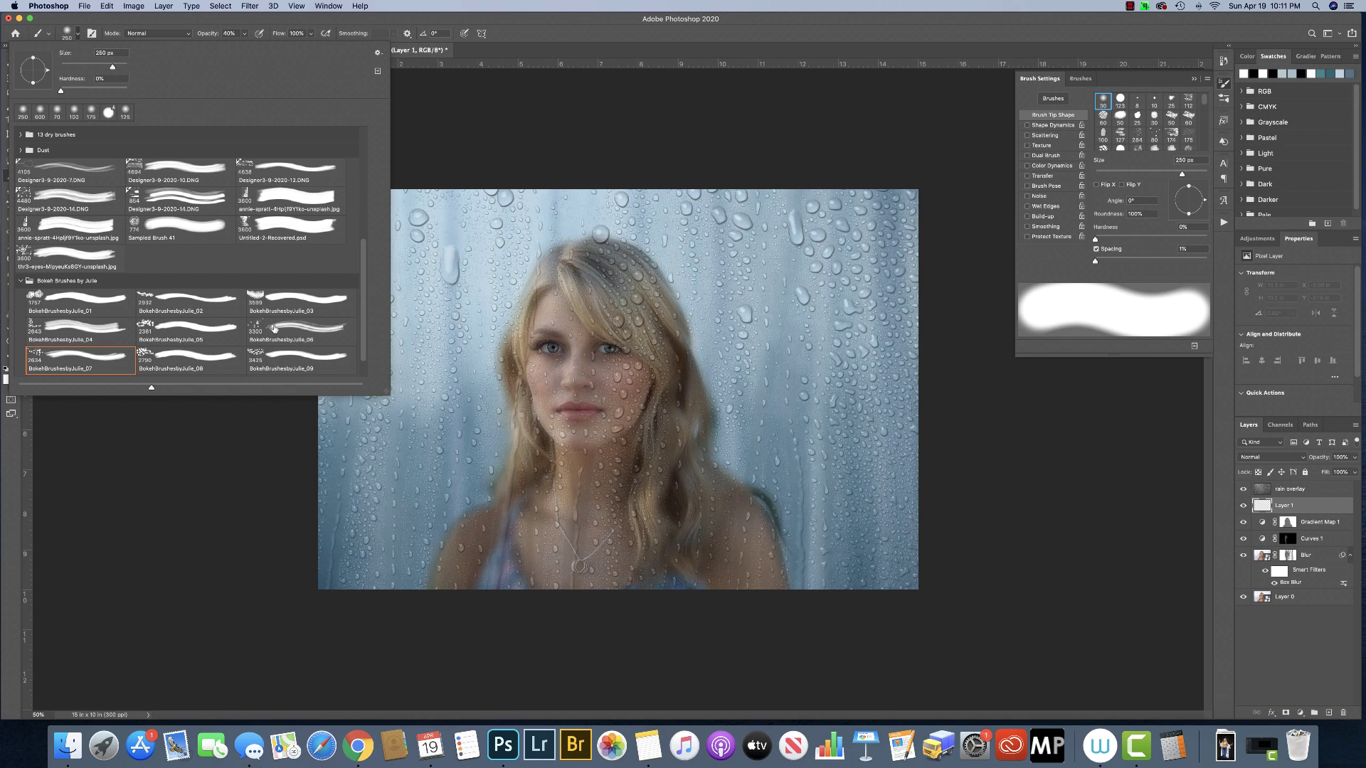
scroll(289, 326, down, 1)
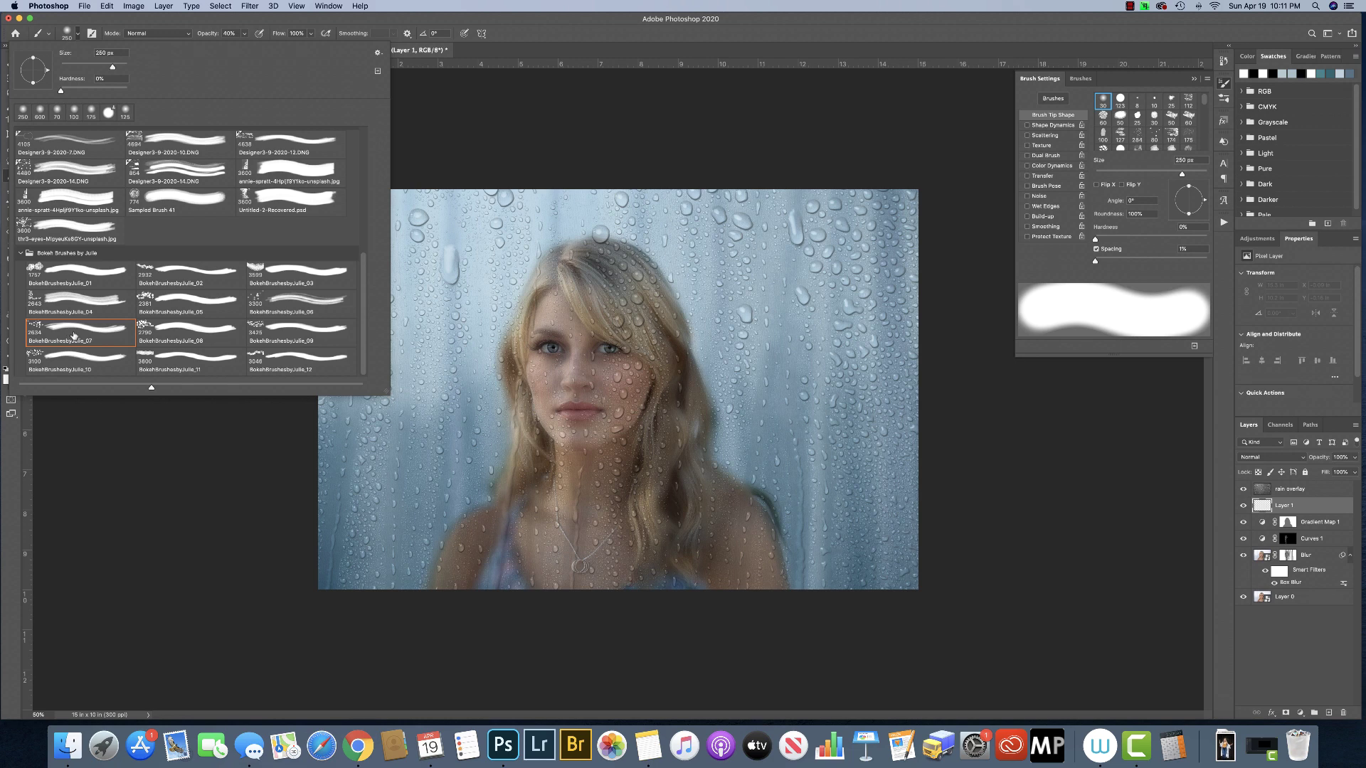
click(89, 271)
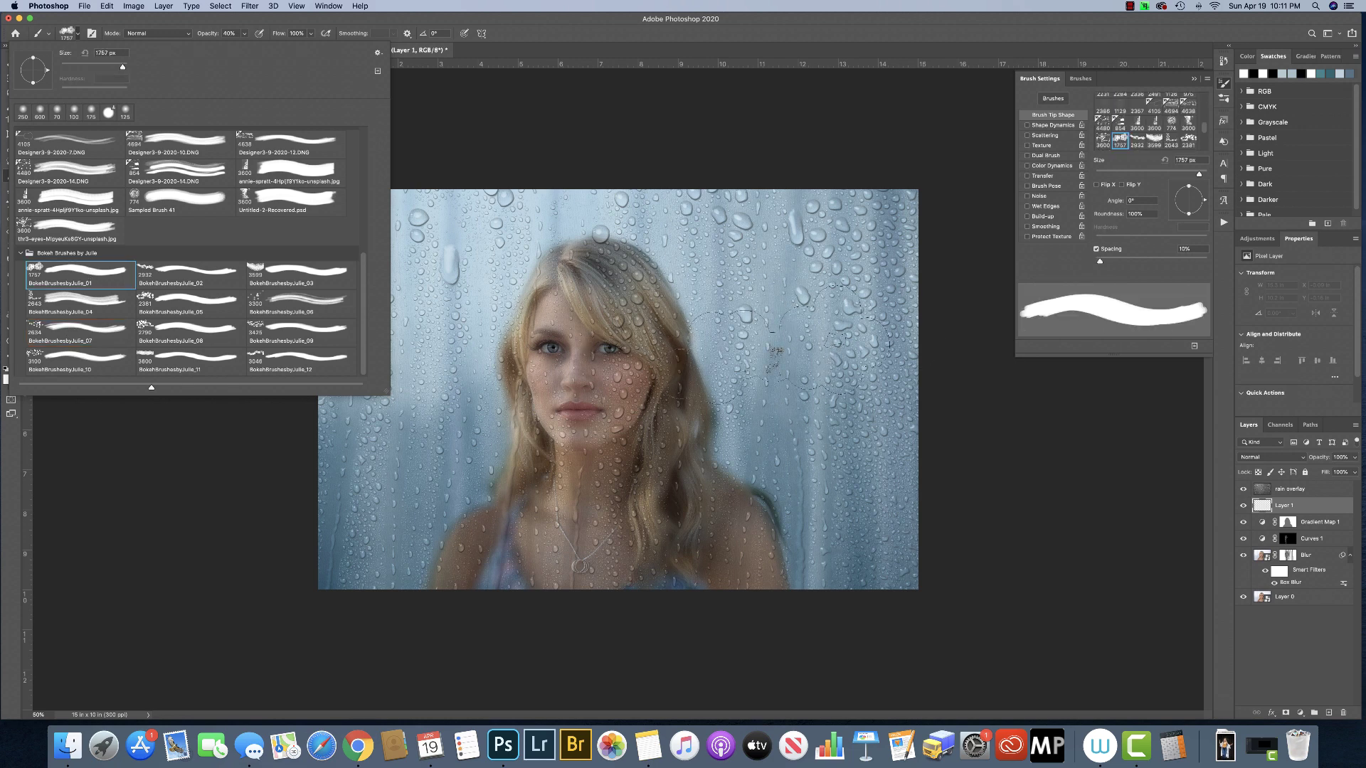
click(776, 350)
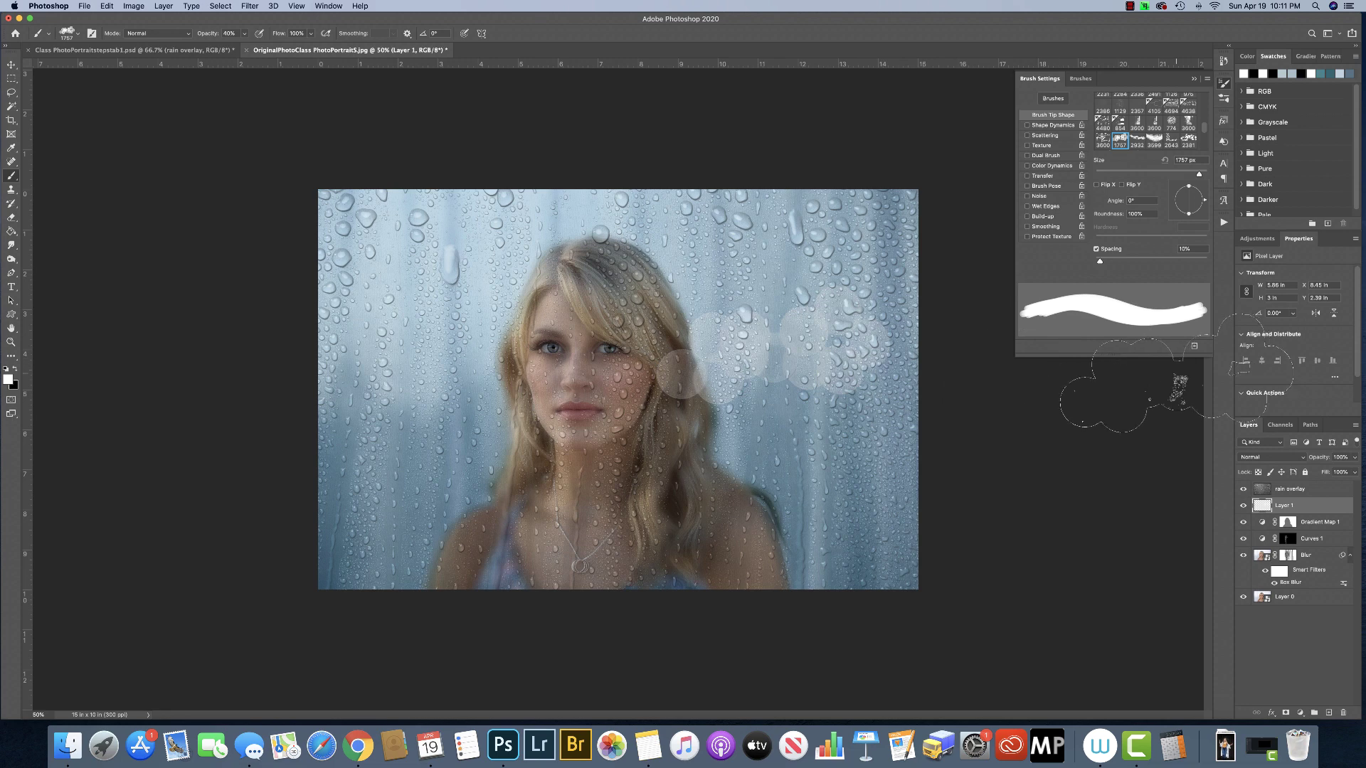
key(ctrl+z)
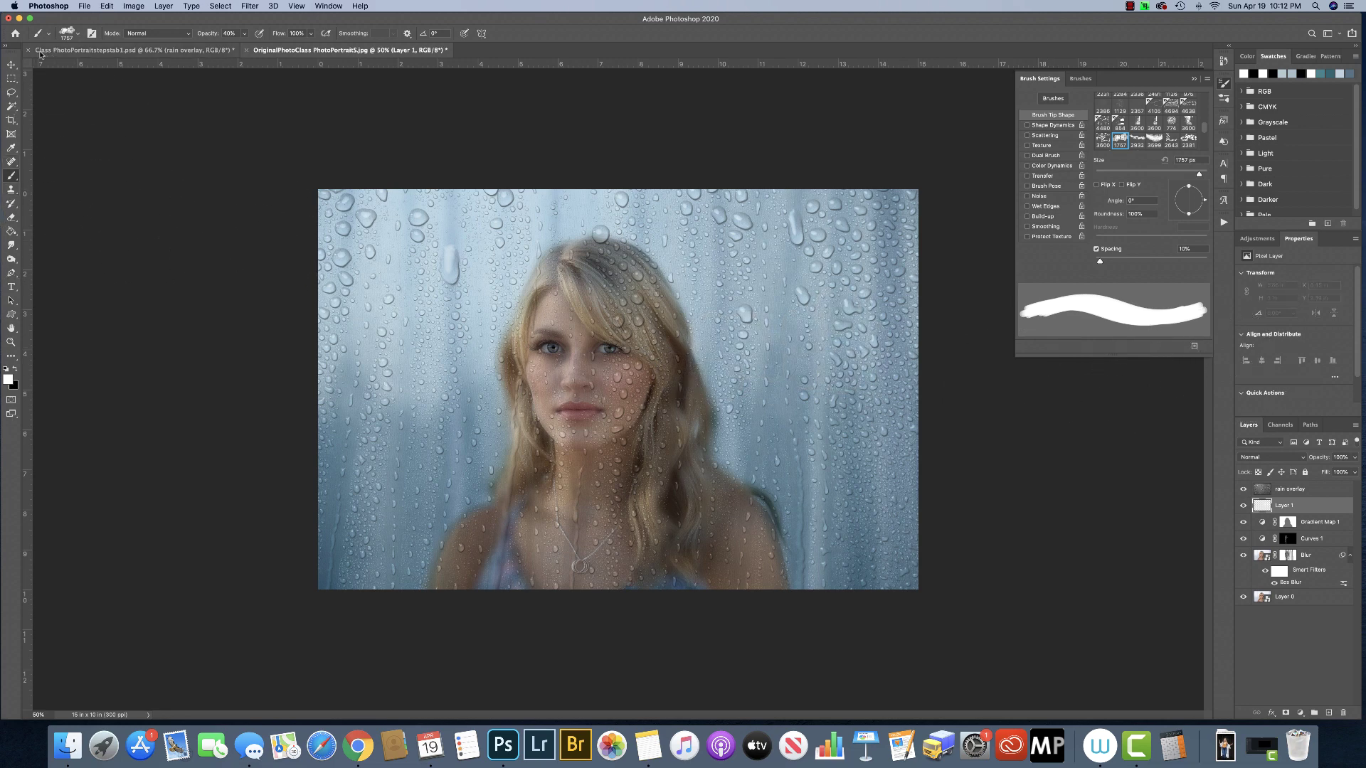
- Choose the BokehBrushesbyJulie_10 brush as the brush tip
click(71, 33)
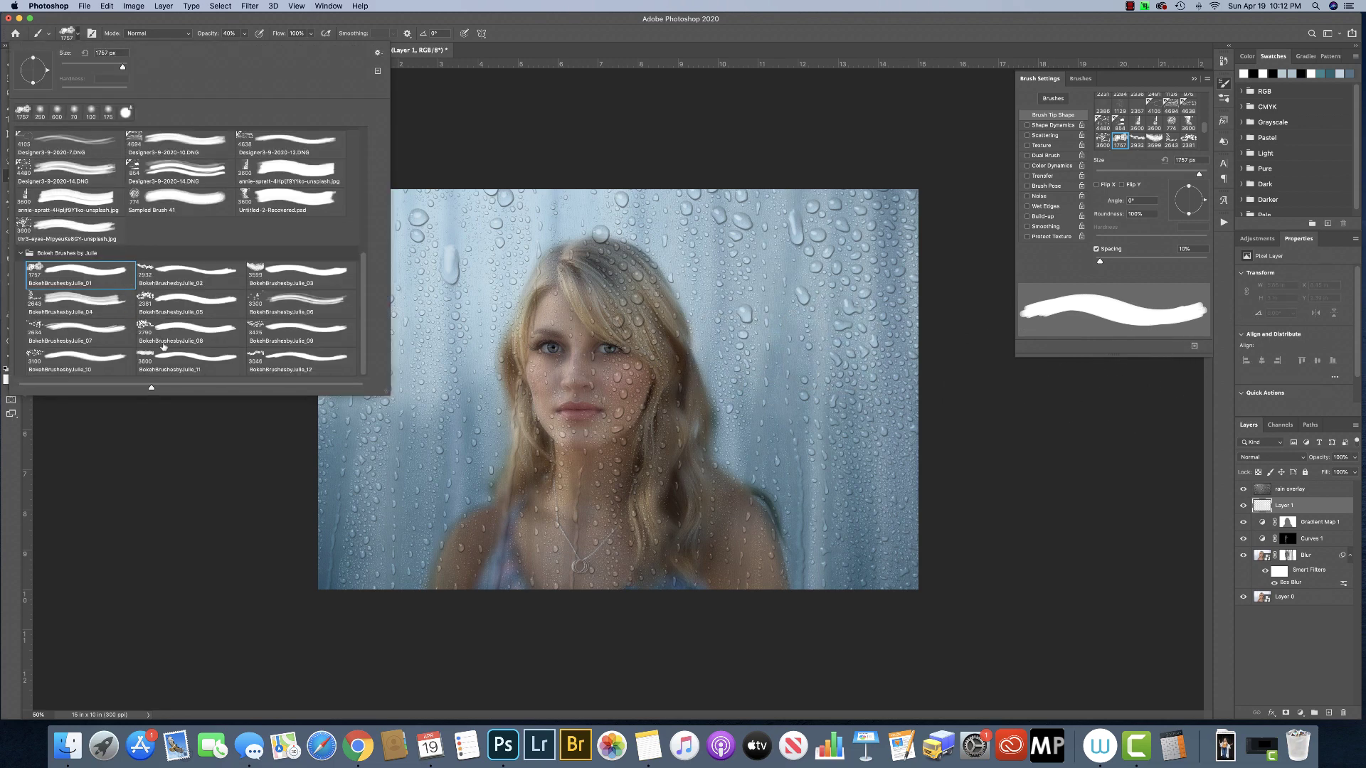
click(279, 326)
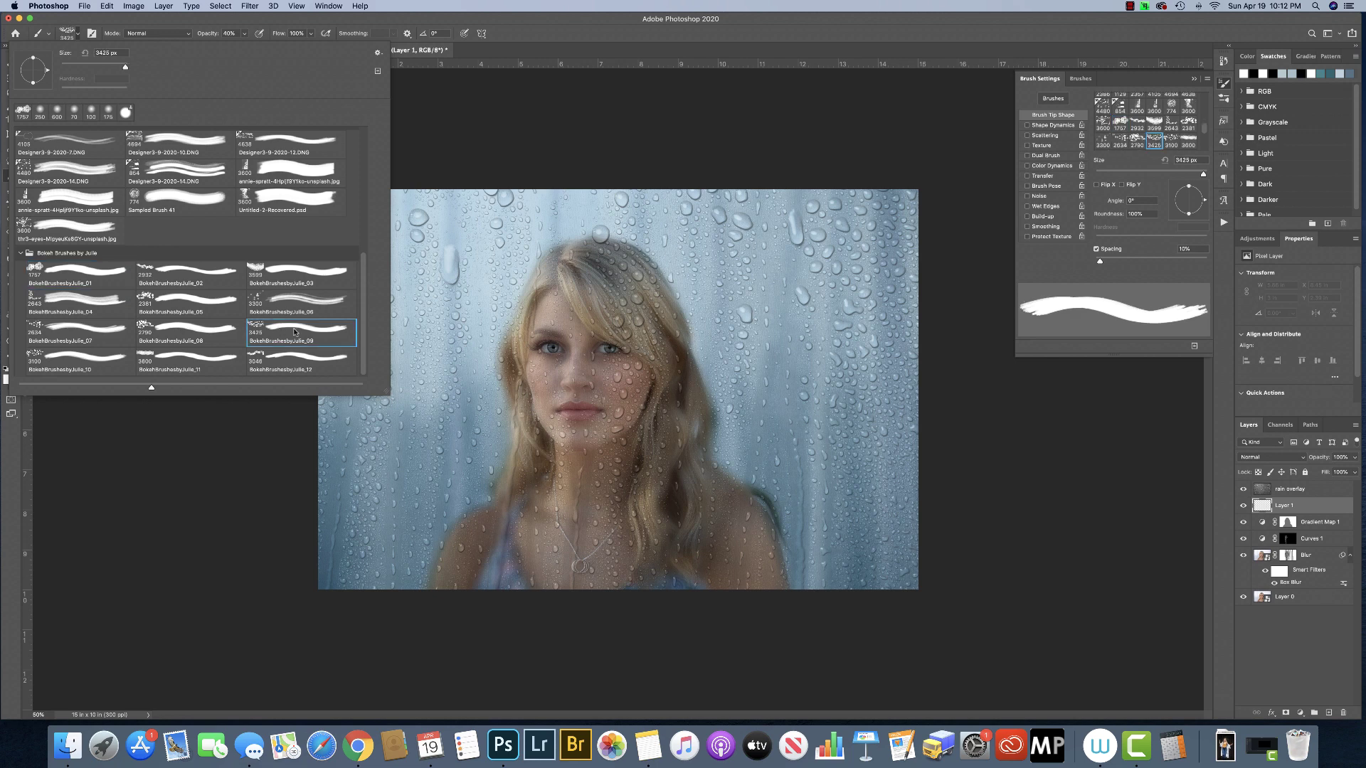
click(73, 358)
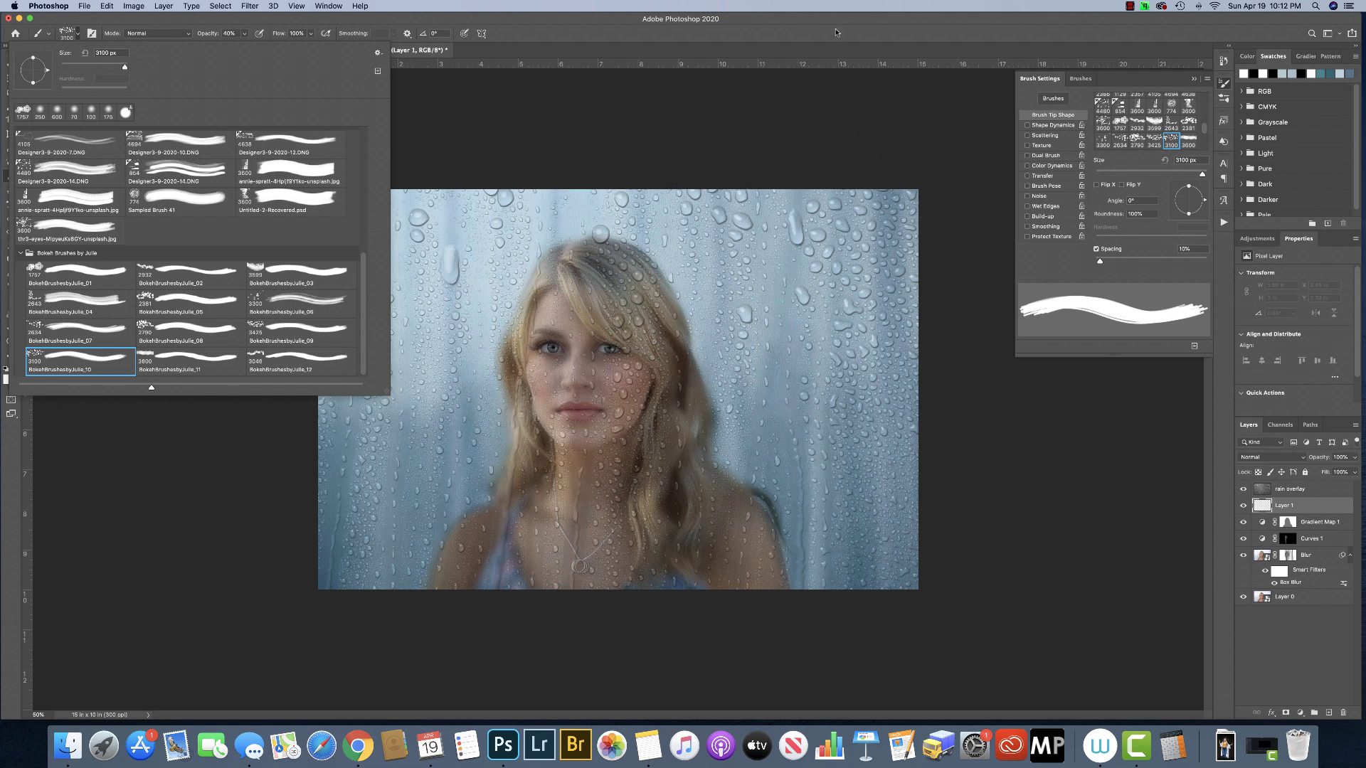
key(Escape)
- Try a white bokeh stamp at 1600 px across the left half of the photo, and undo it
key(bracketleft)
key(bracketleft)
key(bracketleft)
key(bracketleft)
key(bracketleft)
key(bracketleft)
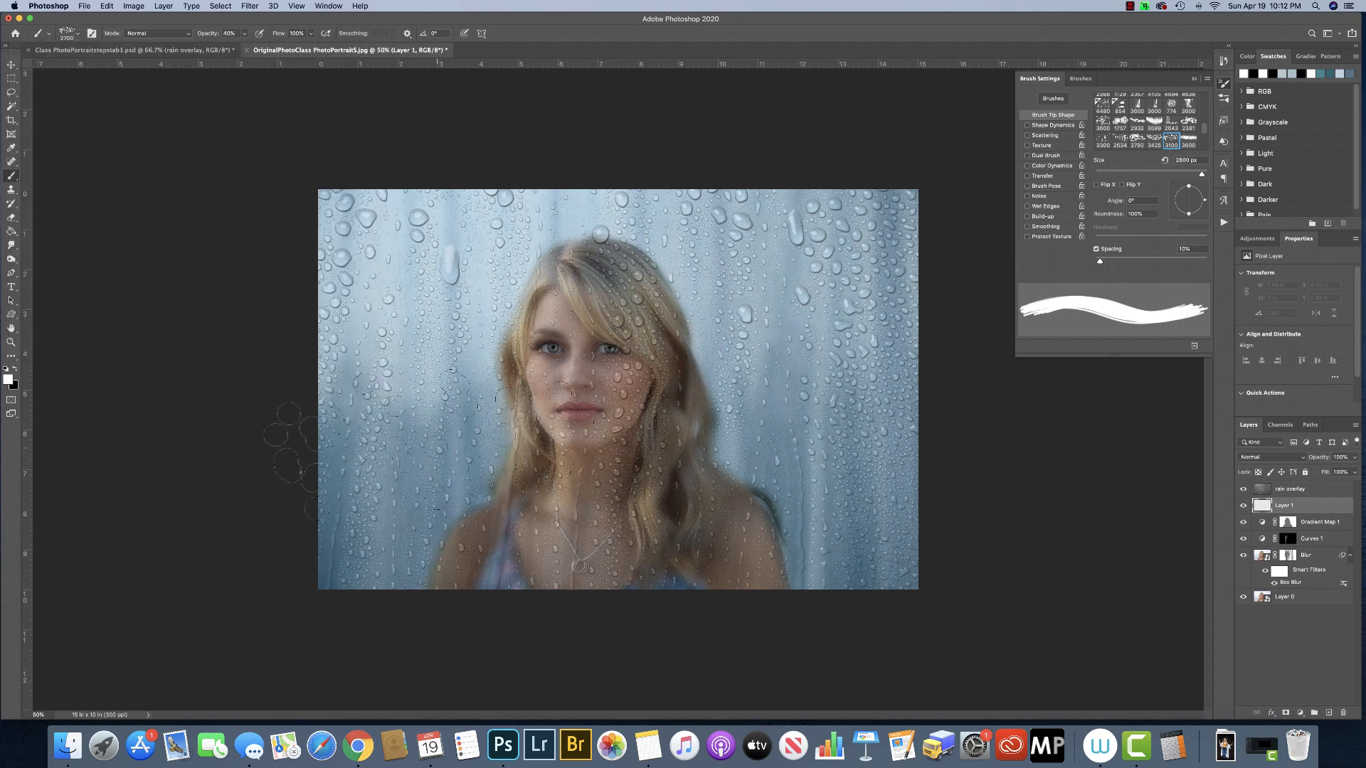
key(bracketleft)
key(bracketleft)
click(423, 431)
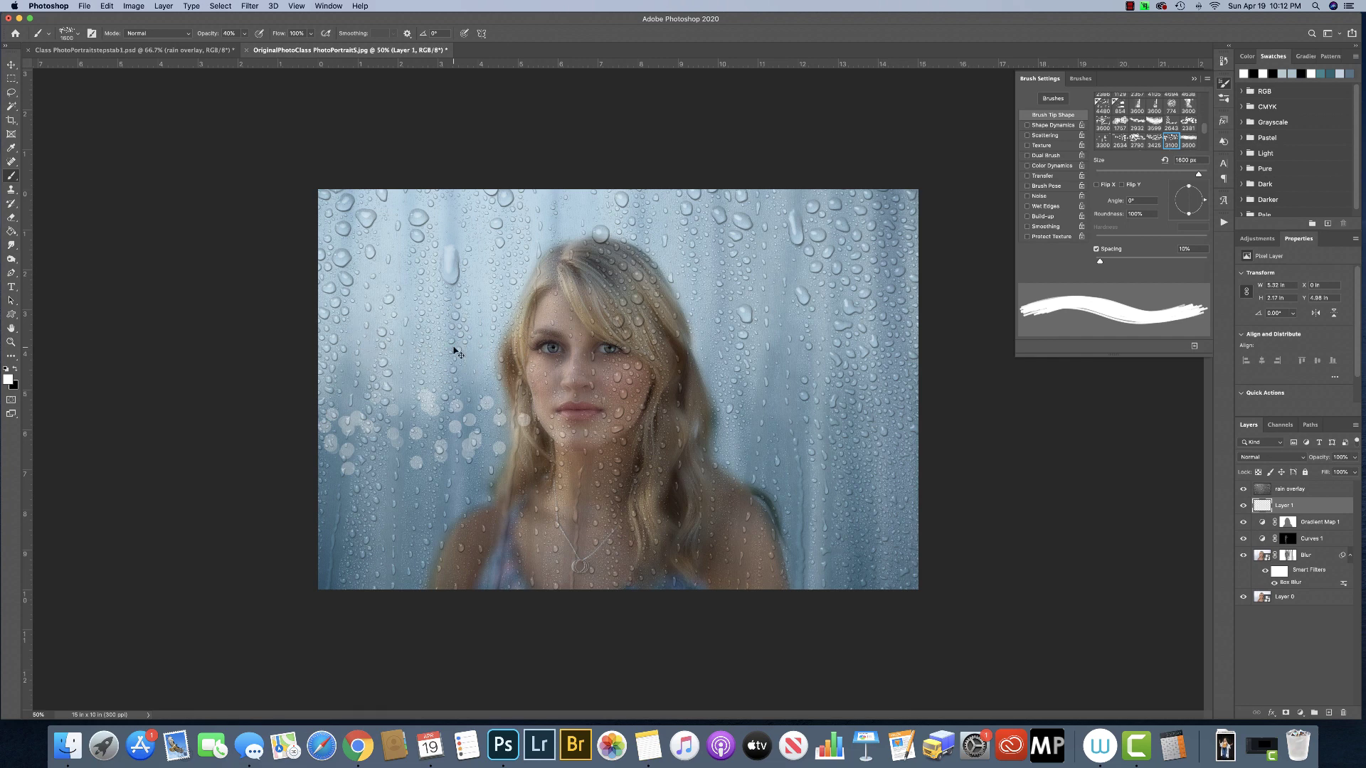
key(super+z)
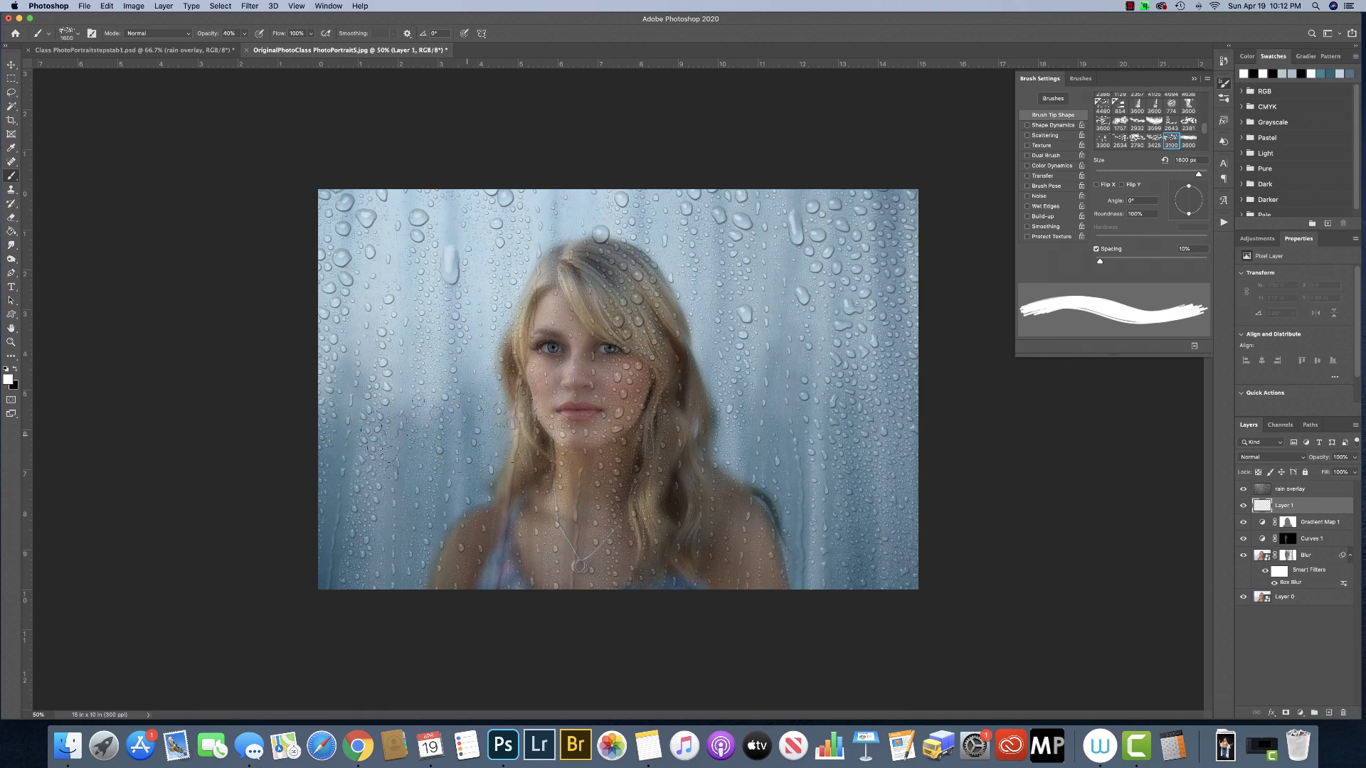
- Sample a pale blue from the background as the foreground color and set the brush opacity to 100%
key(i)
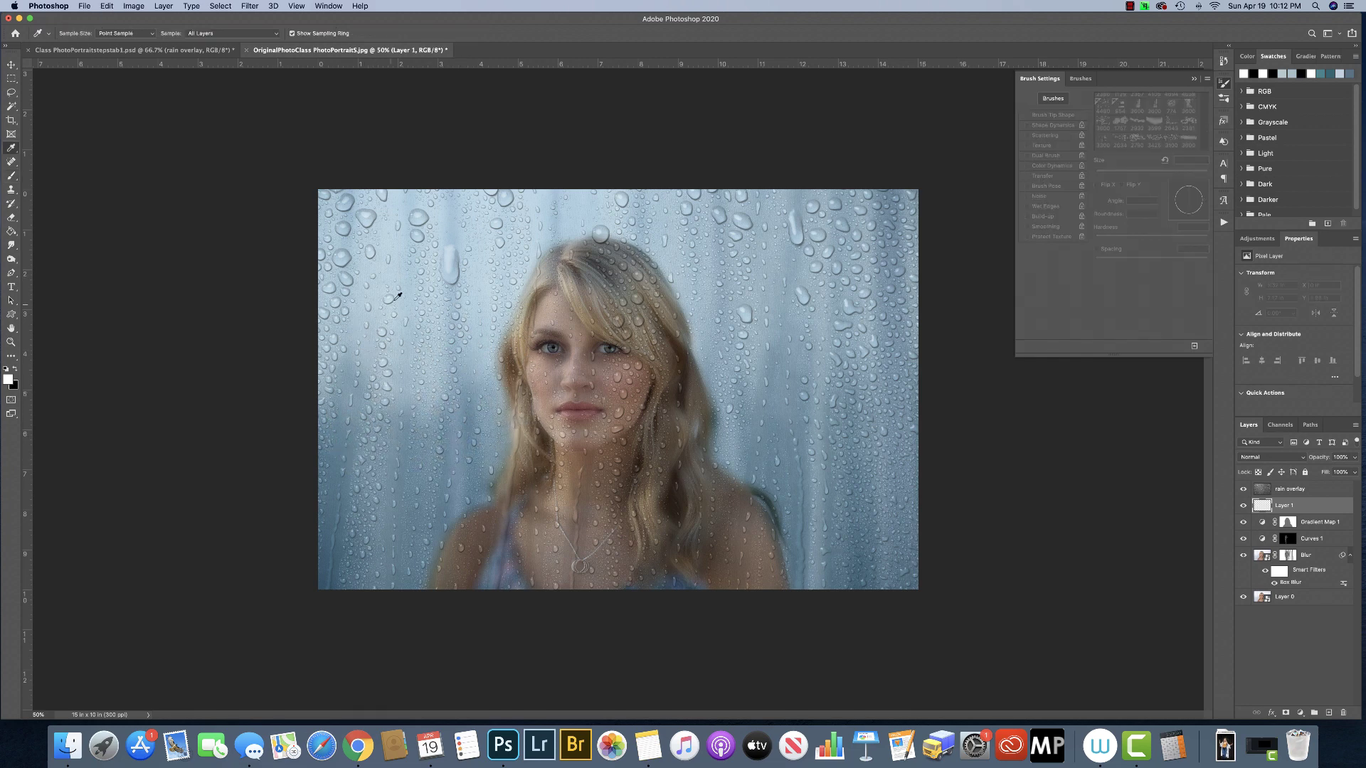
click(493, 310)
key(b)
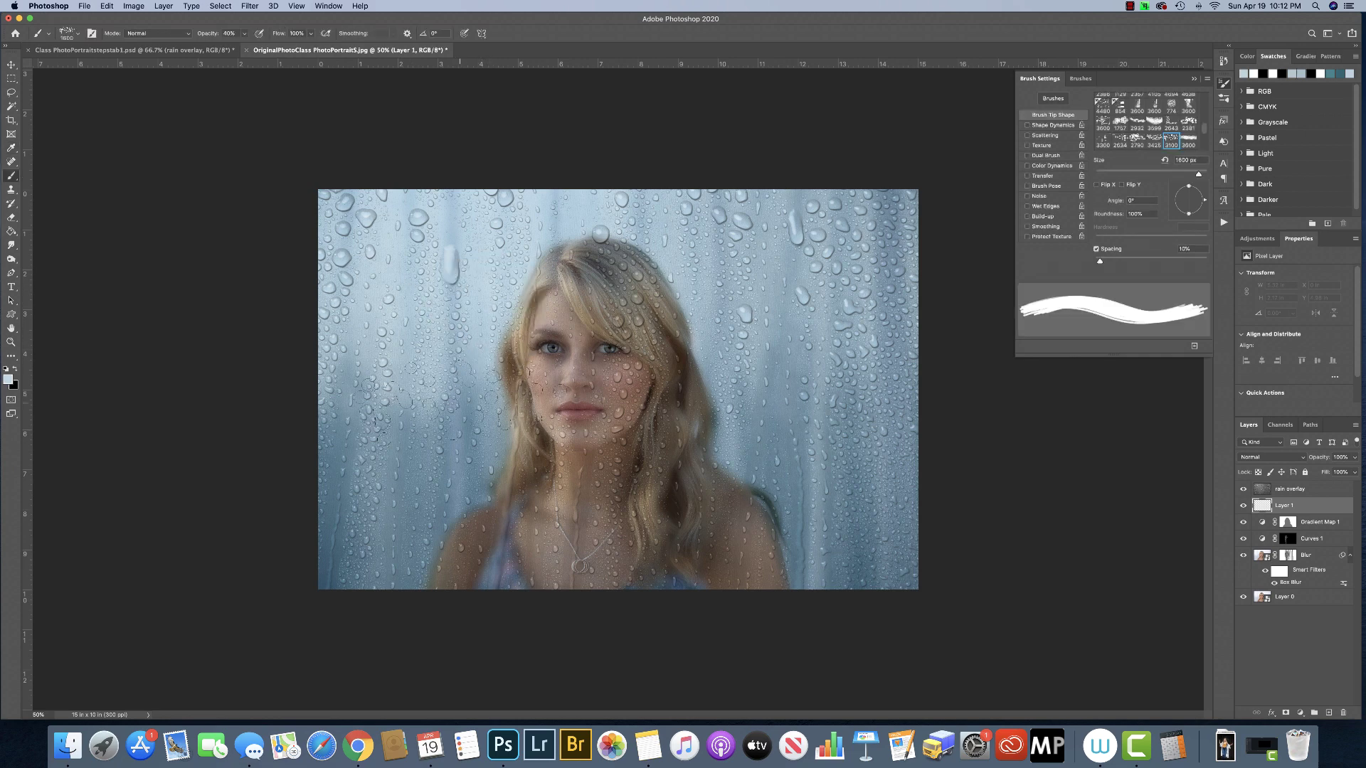
click(244, 34)
drag(244, 47, 313, 46)
- Stamp 2000 px pale blue bokeh on the photo's left side, then on its right side with the tip rotated to about -148°
key(bracketright)
key(bracketright)
key(bracketright)
key(bracketright)
drag(427, 420, 420, 435)
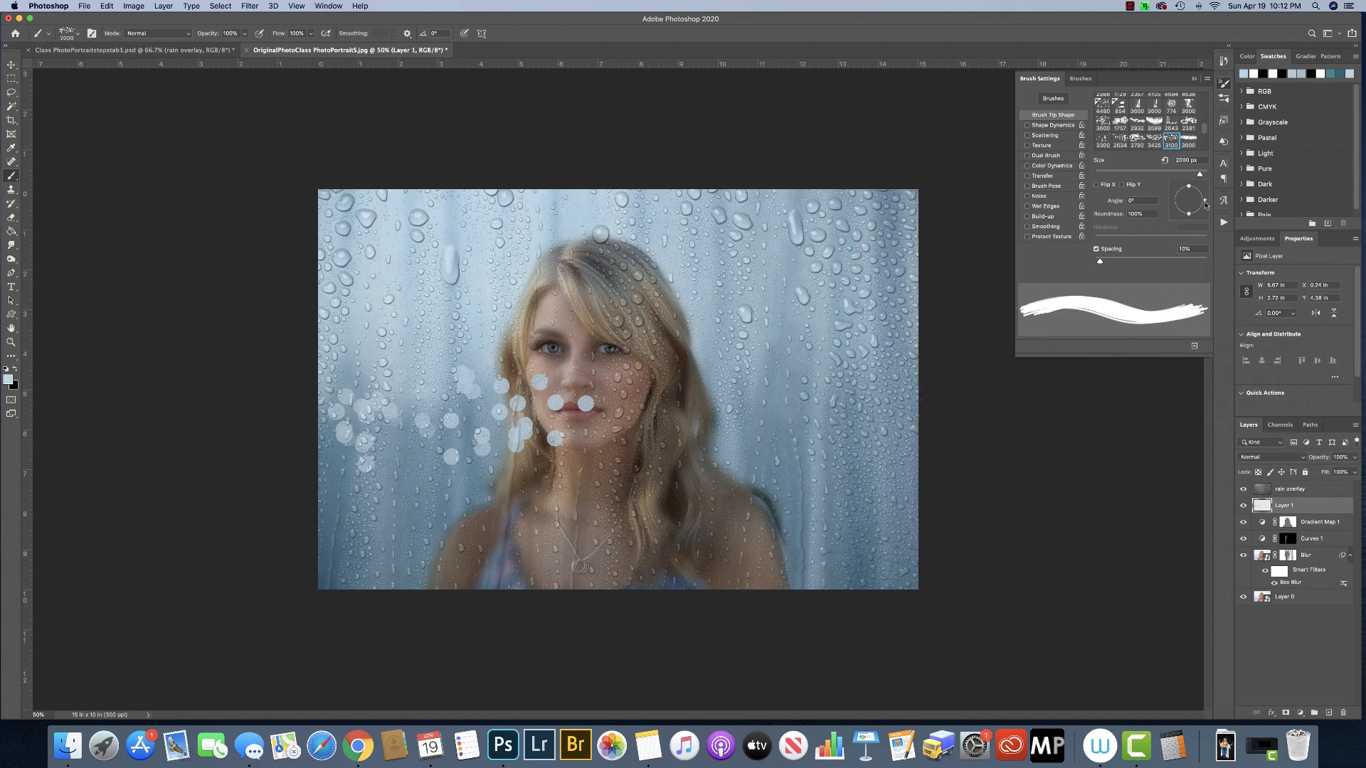
drag(1205, 204, 1170, 215)
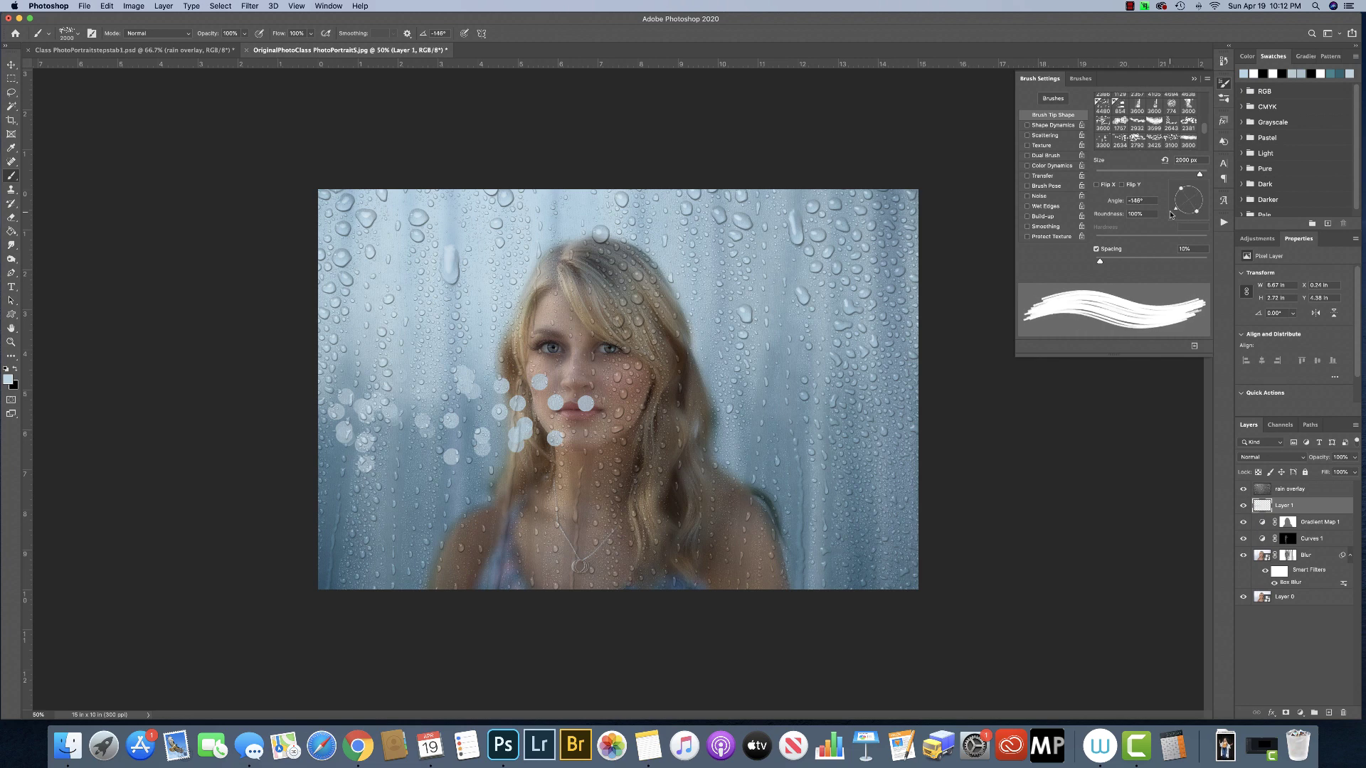
click(815, 420)
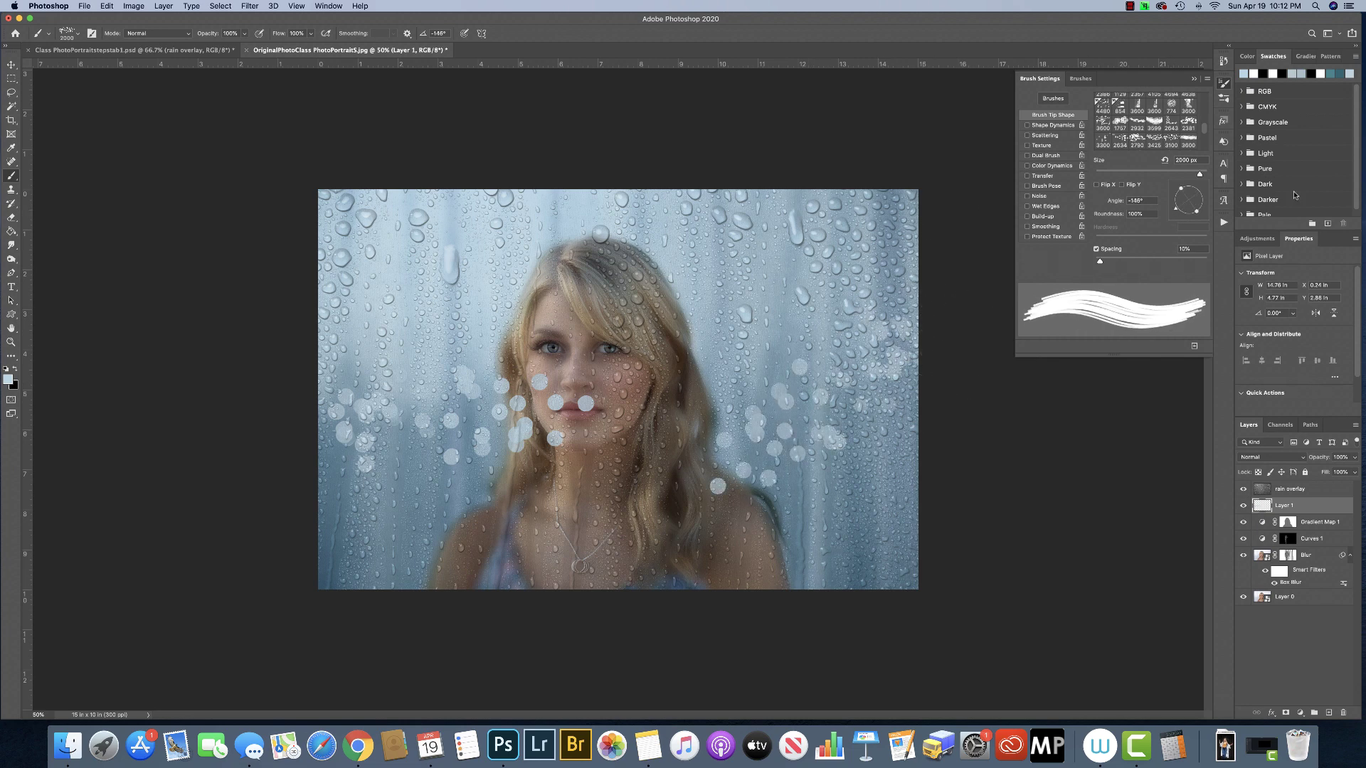
- Enlarge the bokeh brush to 2600 px, rotate its tip to about 118° and flip it horizontally
key(bracketright)
key(bracketright)
key(bracketright)
key(bracketright)
key(bracketright)
key(bracketright)
drag(1202, 207, 1181, 187)
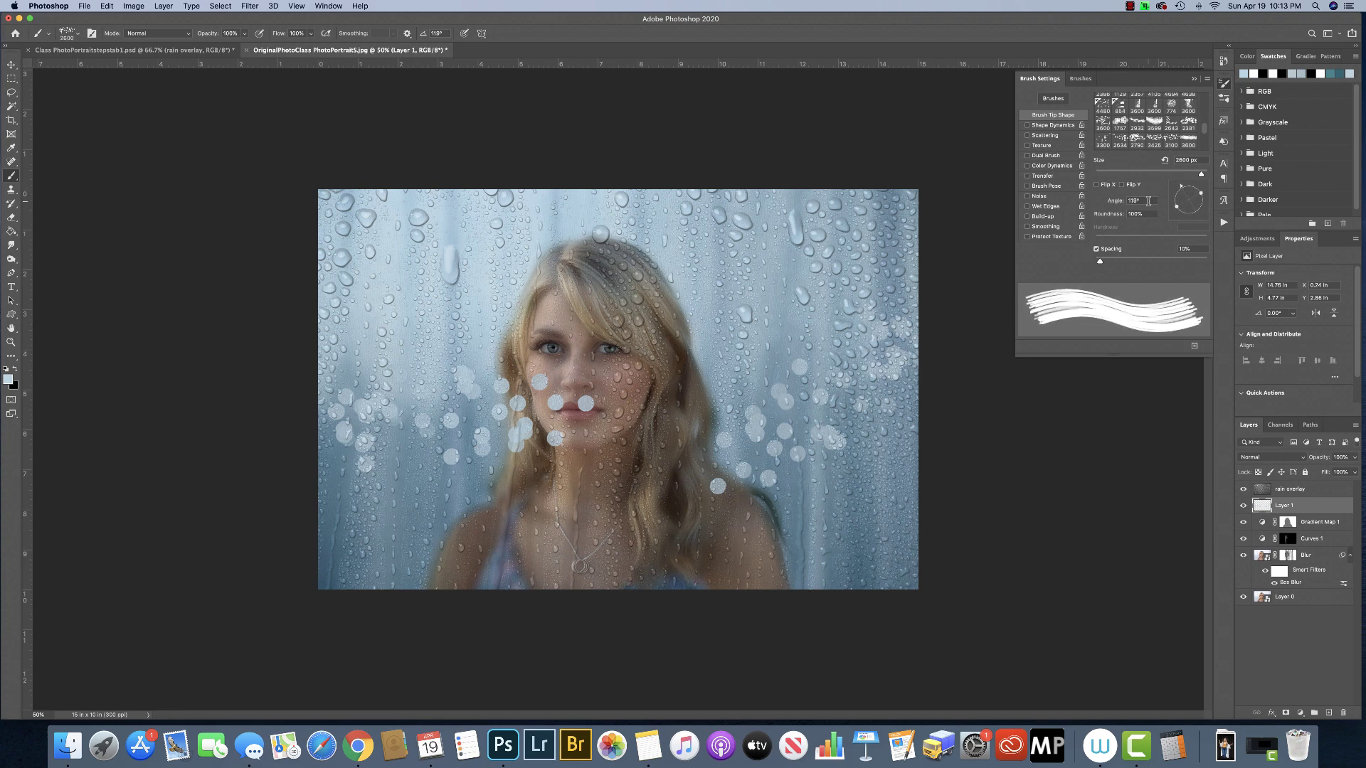
click(1097, 185)
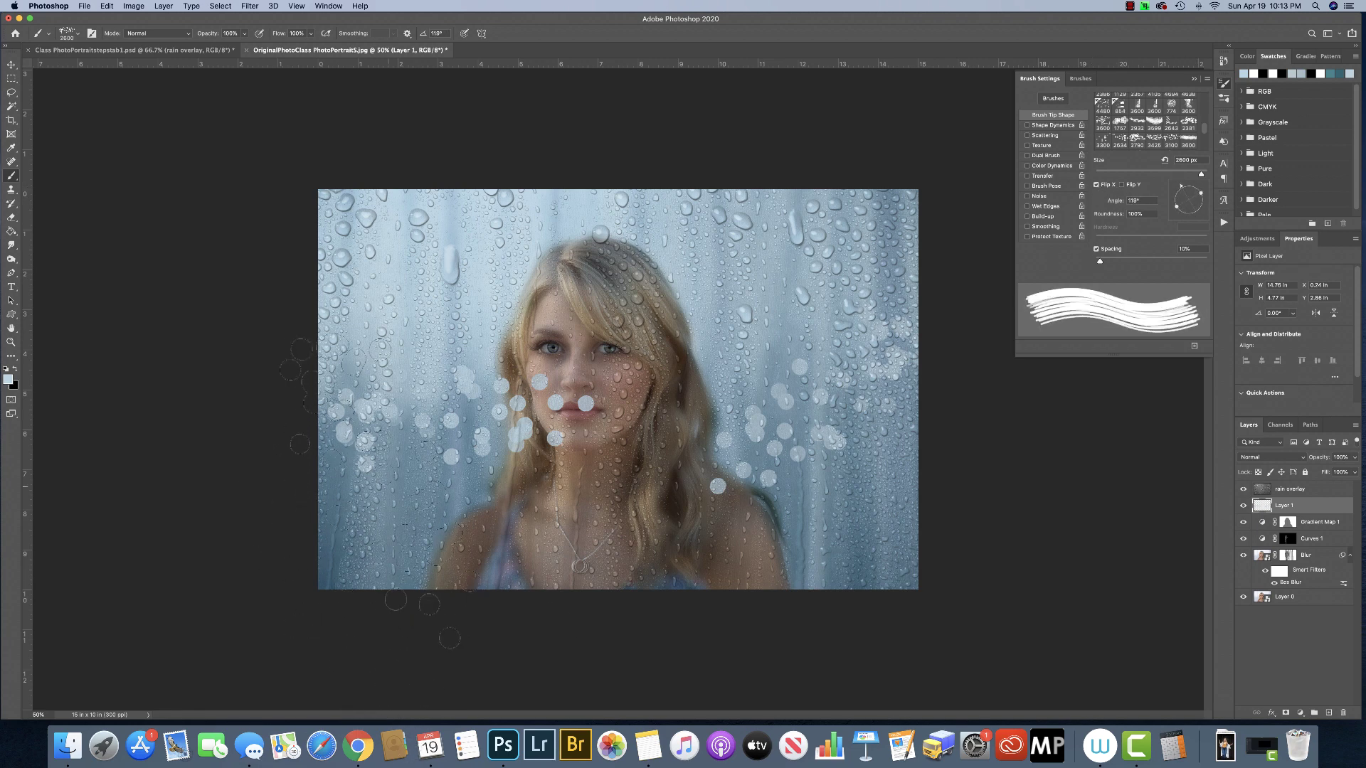
- Stamp more pale blue bokeh at 2800 px on the lower background on both sides of the woman
key(bracketright)
click(355, 427)
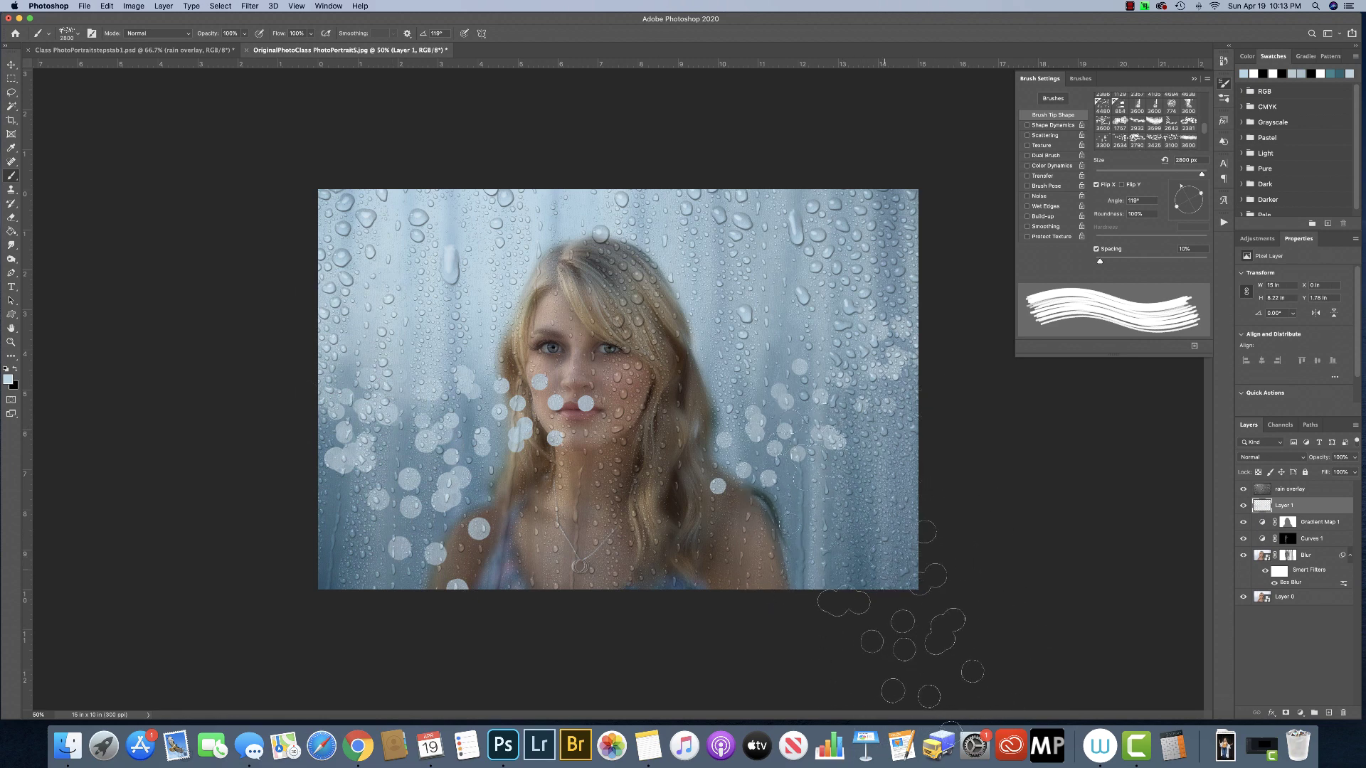
click(854, 498)
- Try another bokeh stamp at 2900 px over the woman's hair and the background on the right, and undo it
key(bracketleft)
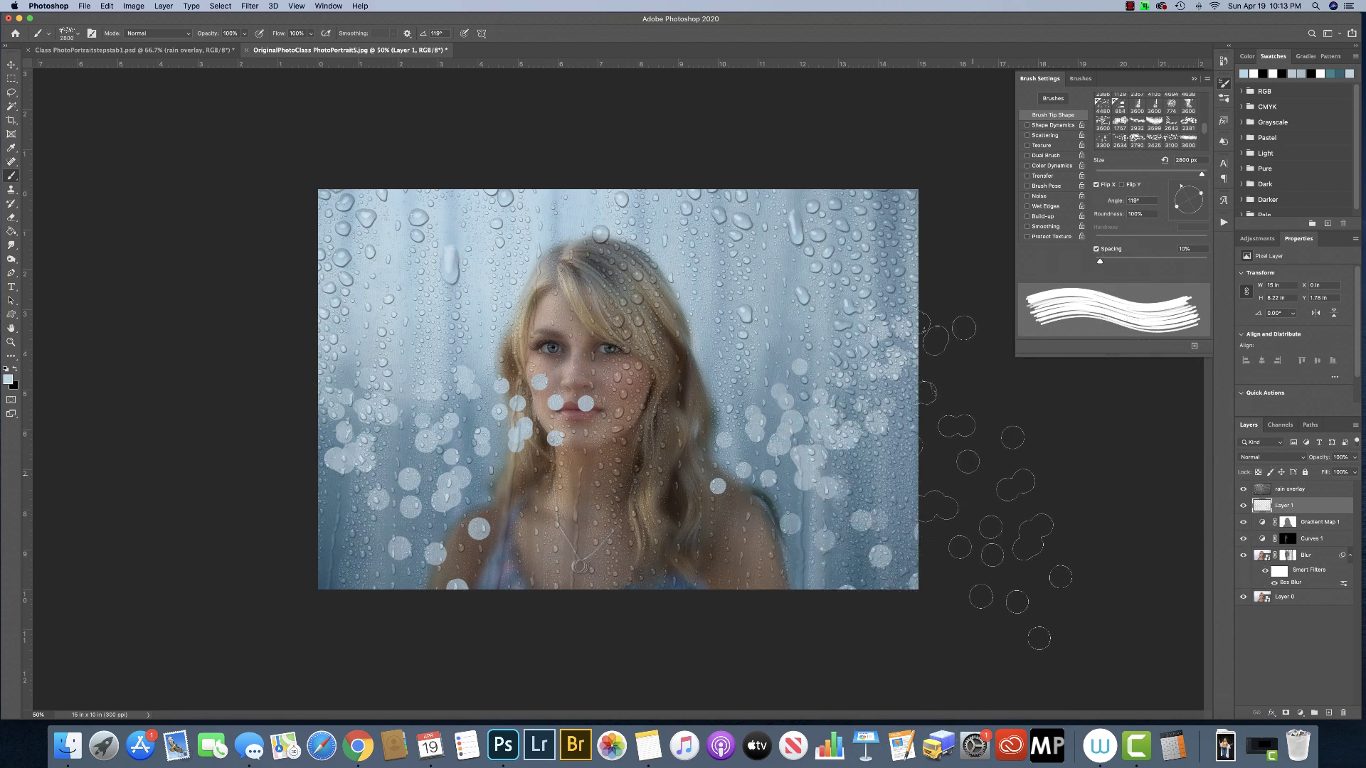
key(bracketleft)
key(bracketleft)
key(bracketleft)
key(bracketright)
key(bracketright)
key(bracketright)
key(bracketright)
click(758, 420)
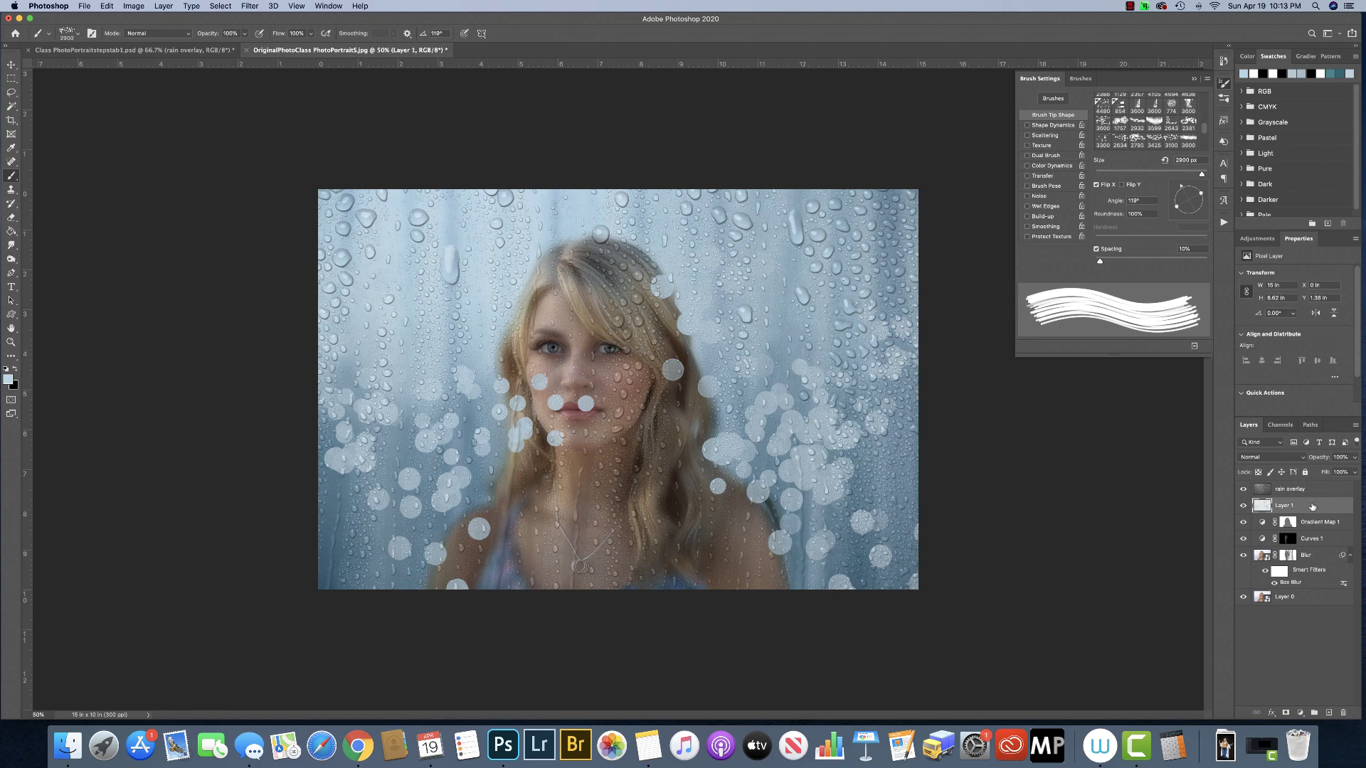
key(super+z)
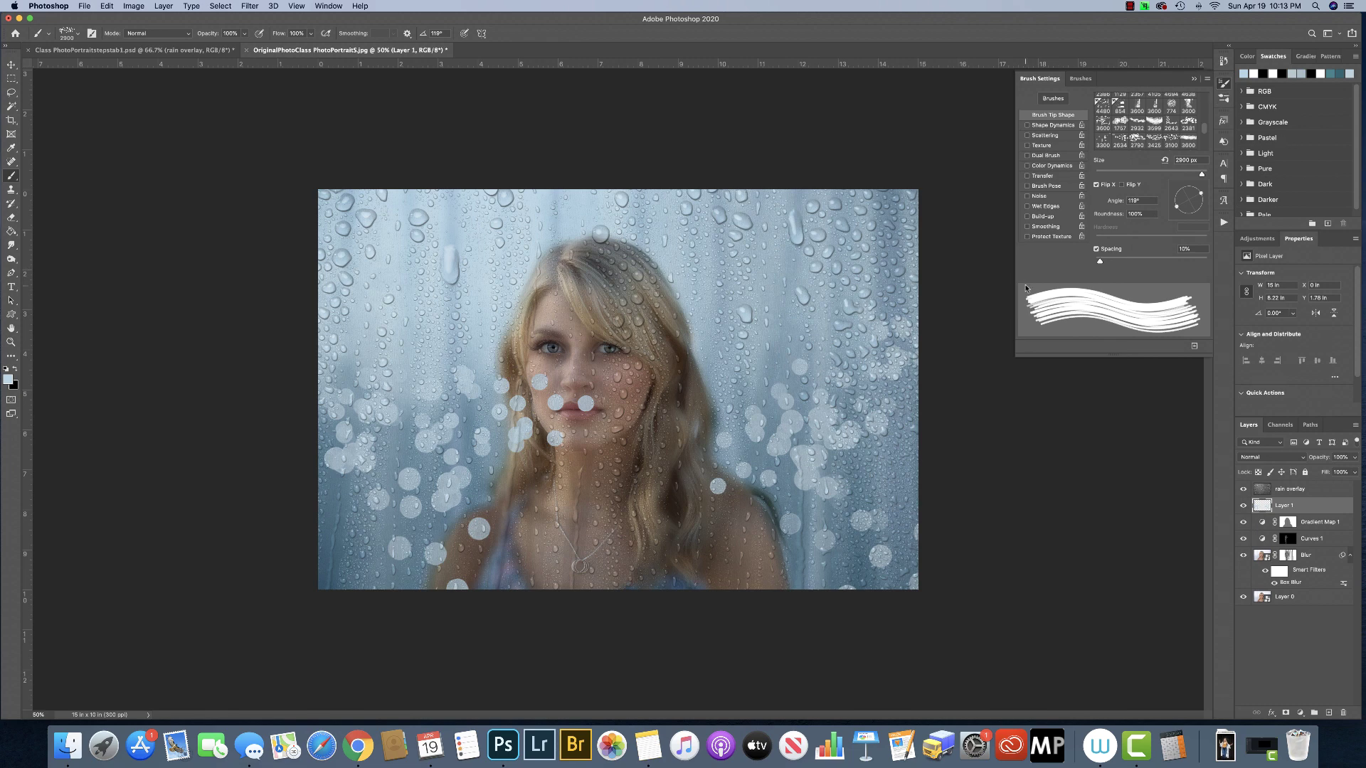
- Stamp small pale blue bokeh beside and above the woman's hair with a reduced BokehBrushesbyJulie_01 brush
click(69, 34)
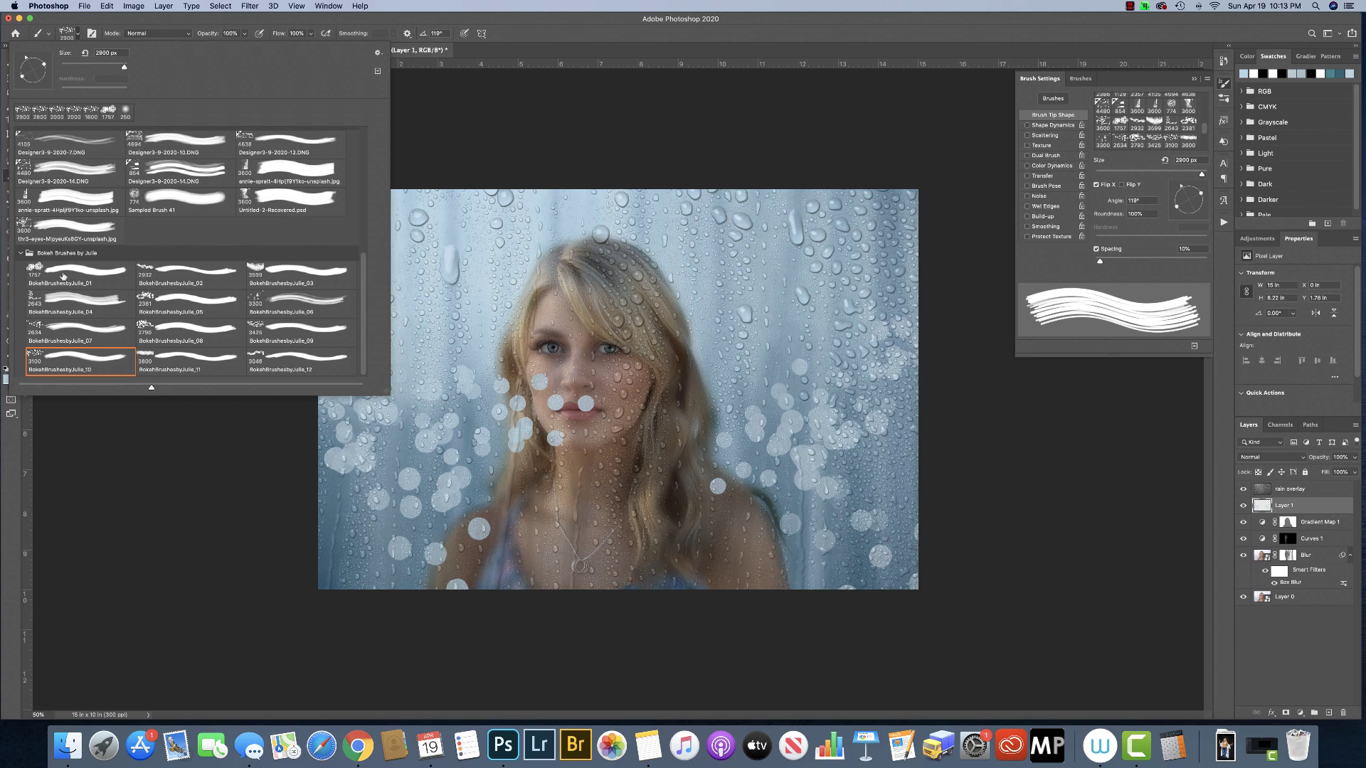
click(63, 276)
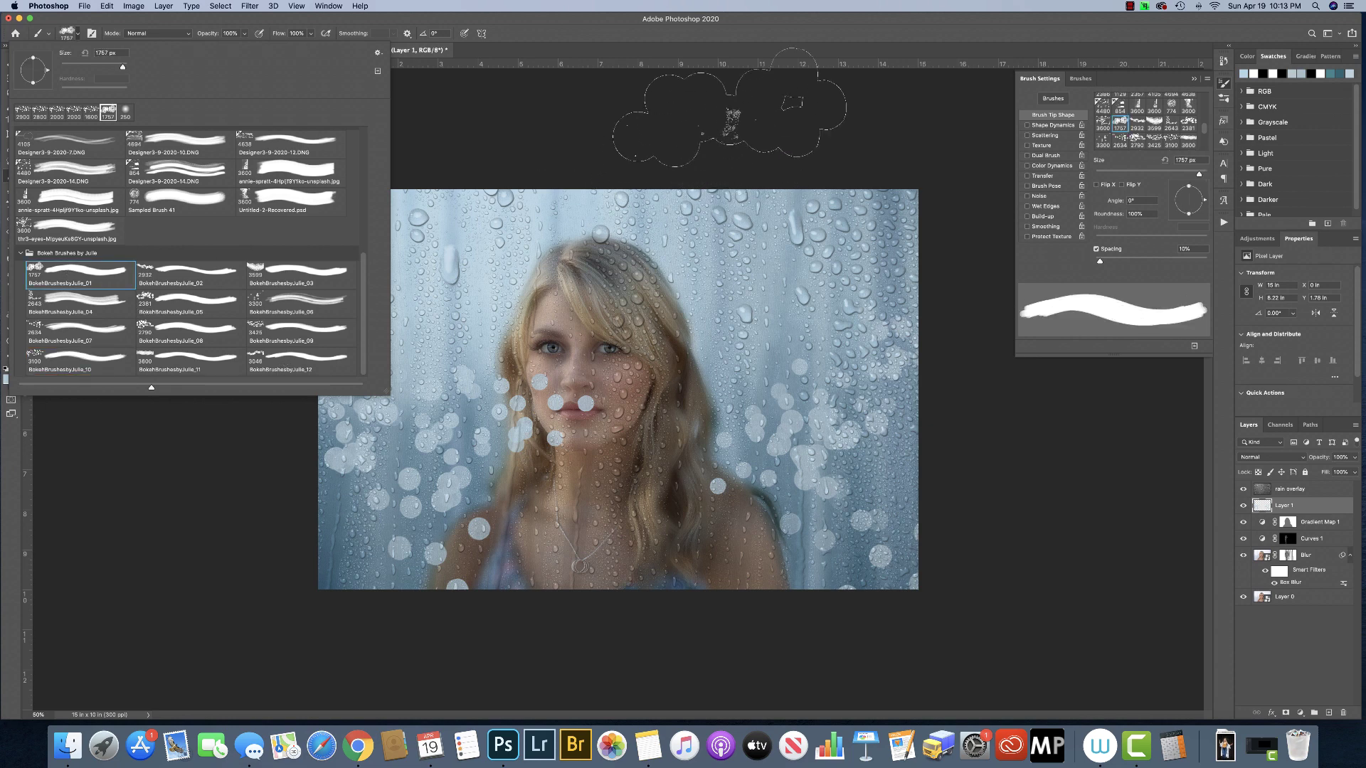
key(Return)
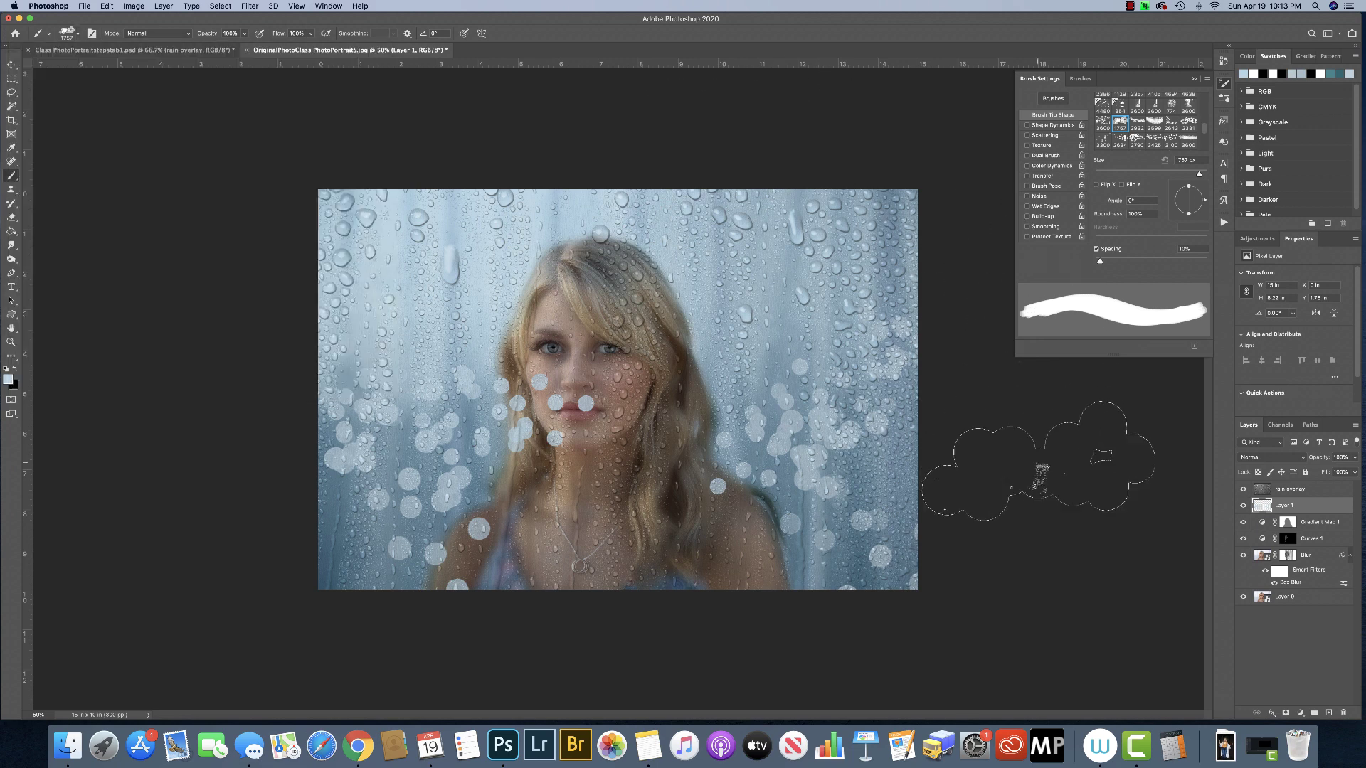
key(bracketleft)
key(bracketleft)
key(bracketleft)
key(bracketleft)
key(bracketleft)
key(bracketleft)
key(bracketleft)
key(bracketleft)
key(bracketleft)
click(736, 359)
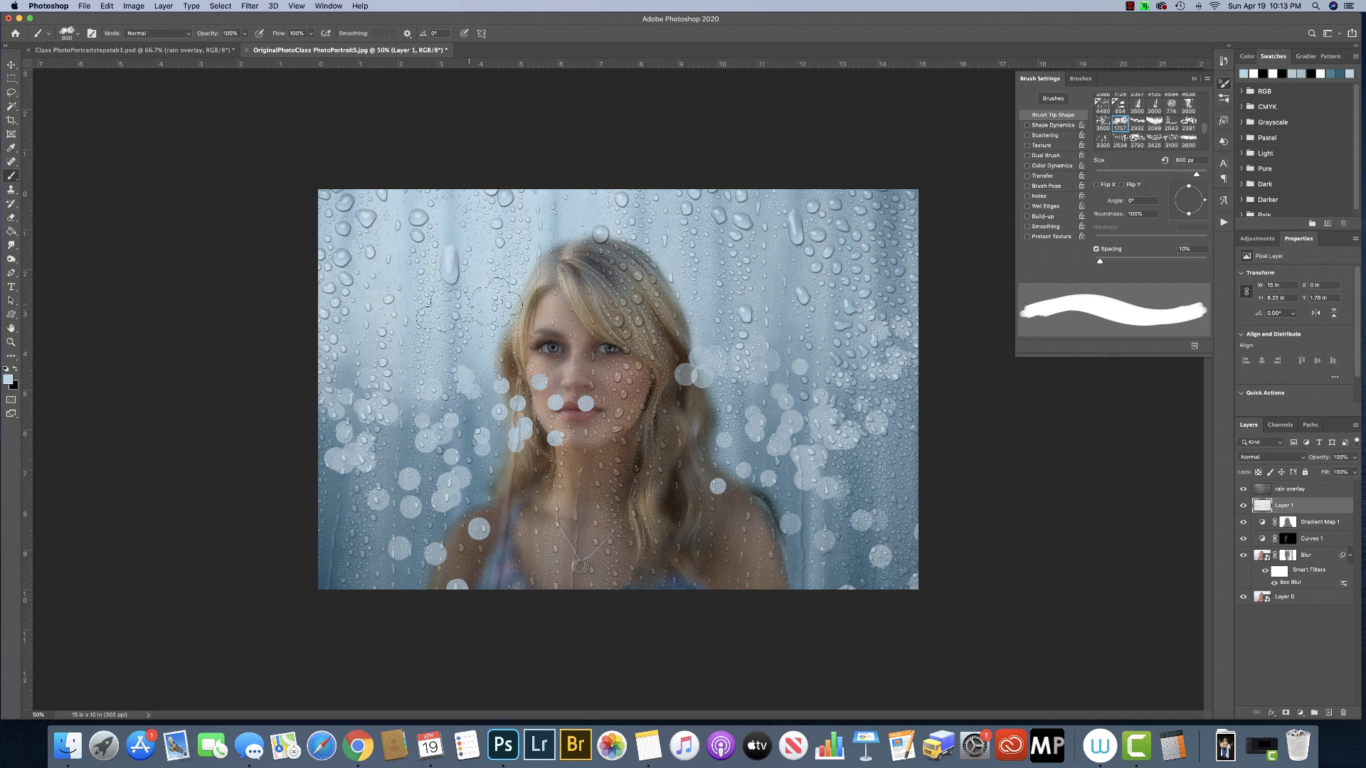
click(555, 248)
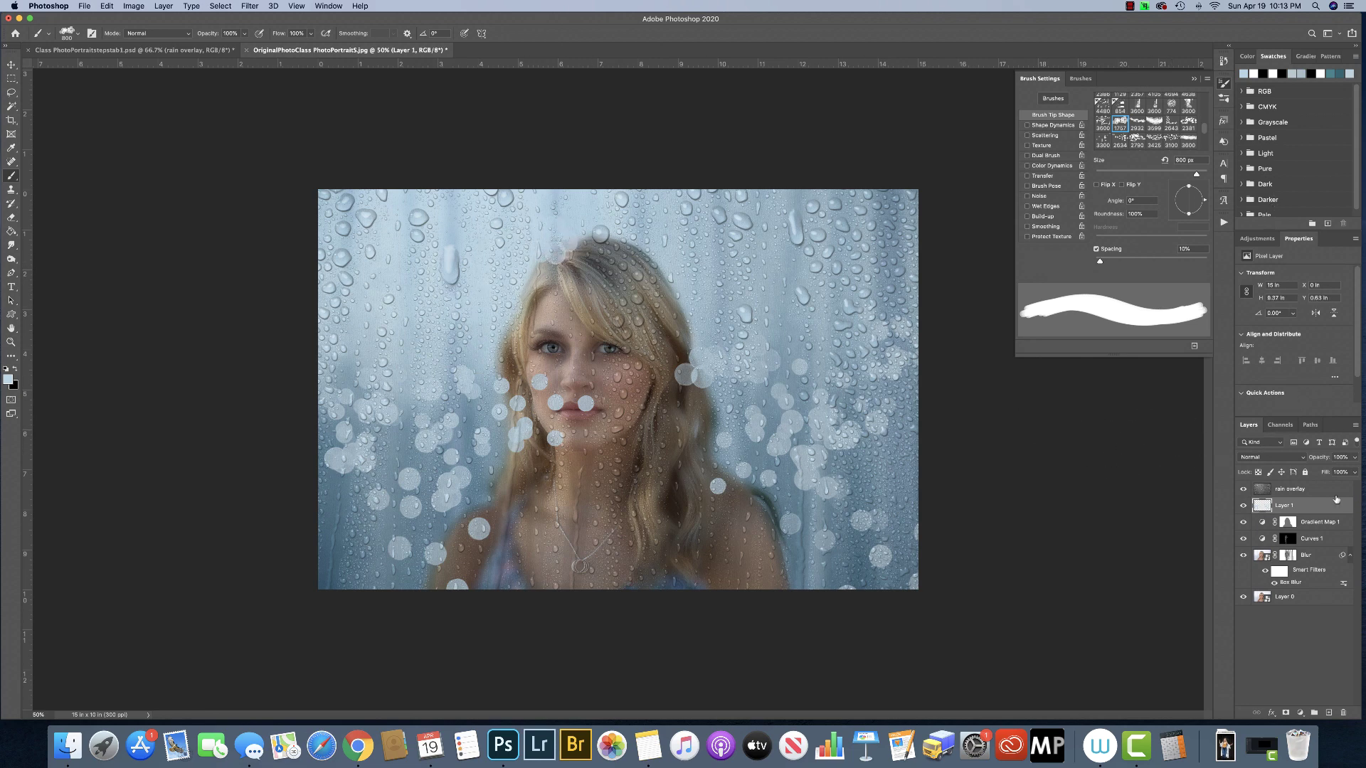
- Lower the bokeh layer's opacity to about 59%
click(1356, 458)
drag(1354, 473, 1320, 474)
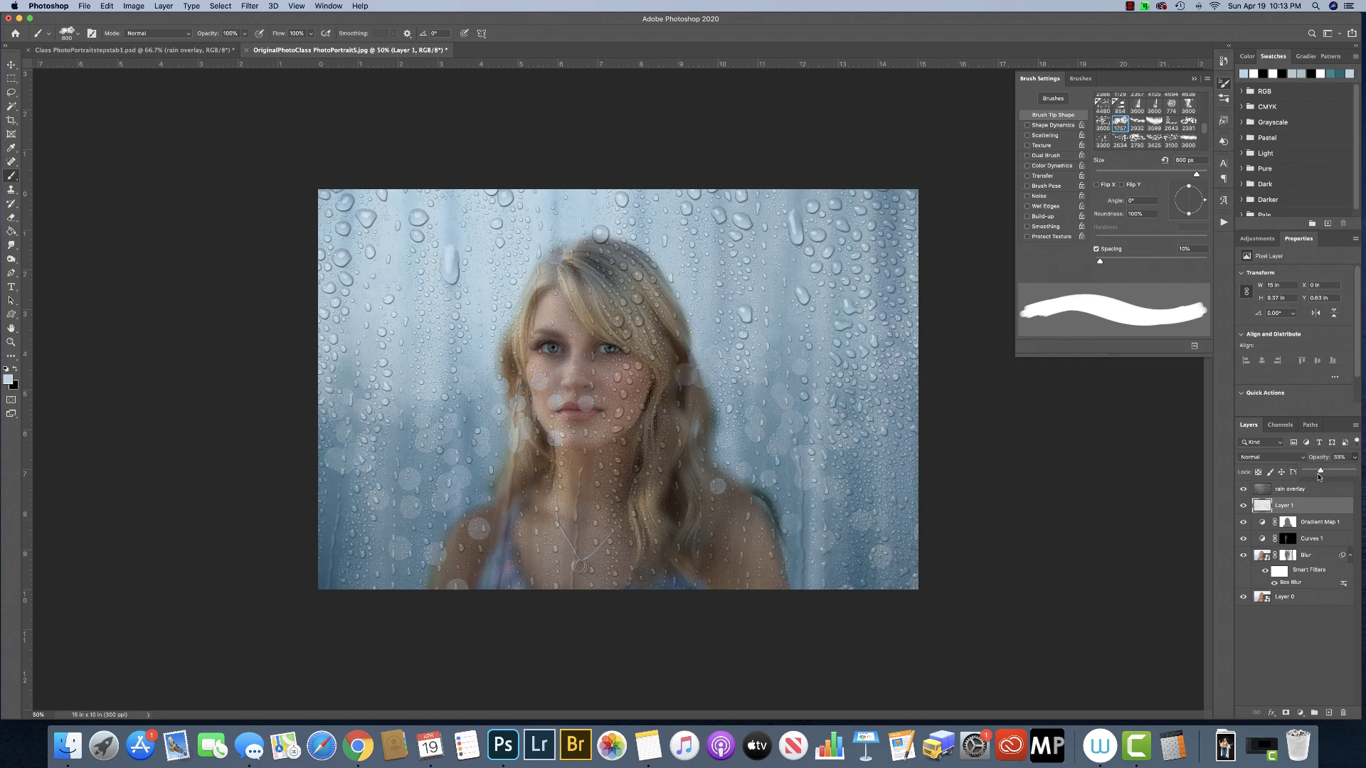
- Set the bokeh layer's opacity to about 46% and add a layer mask to it
drag(1319, 476, 1327, 471)
click(1286, 713)
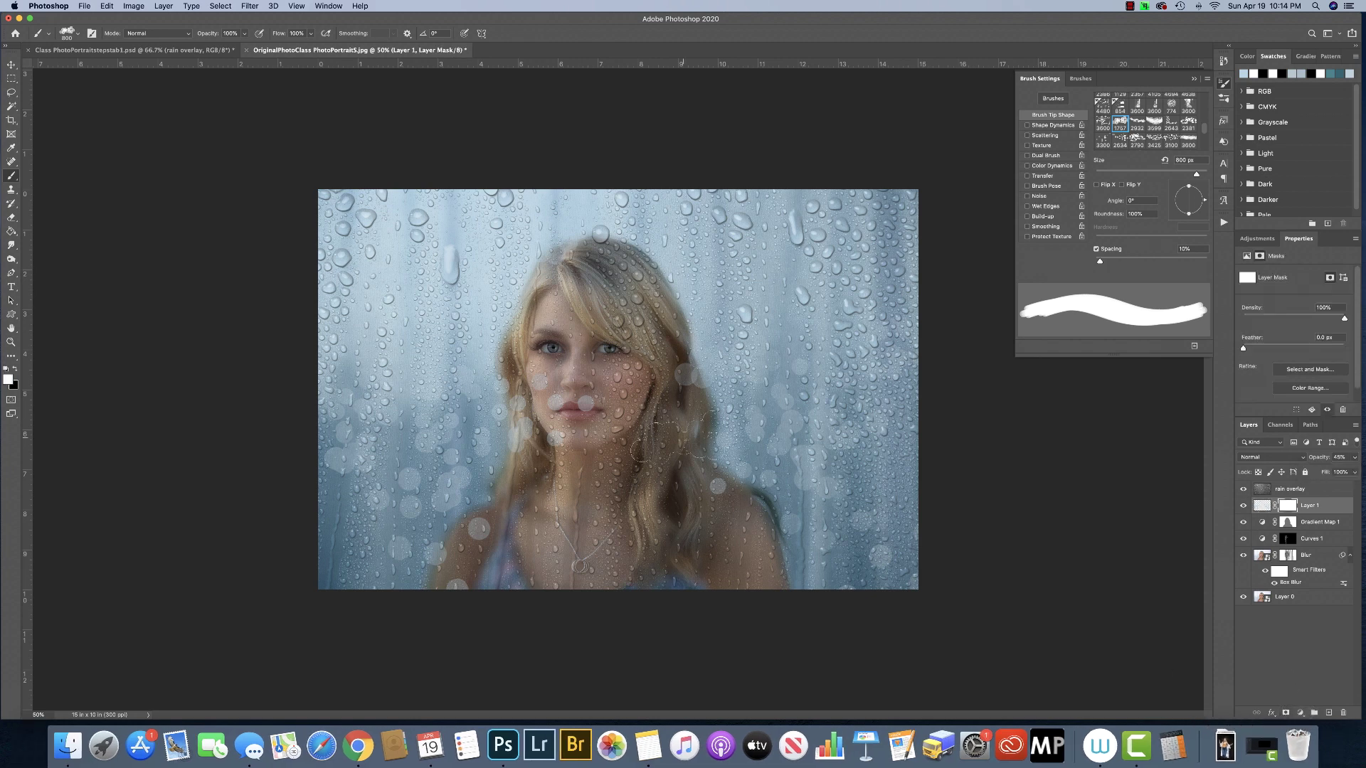
- Select the soft round brush and reduce its spacing to 1%
click(1080, 78)
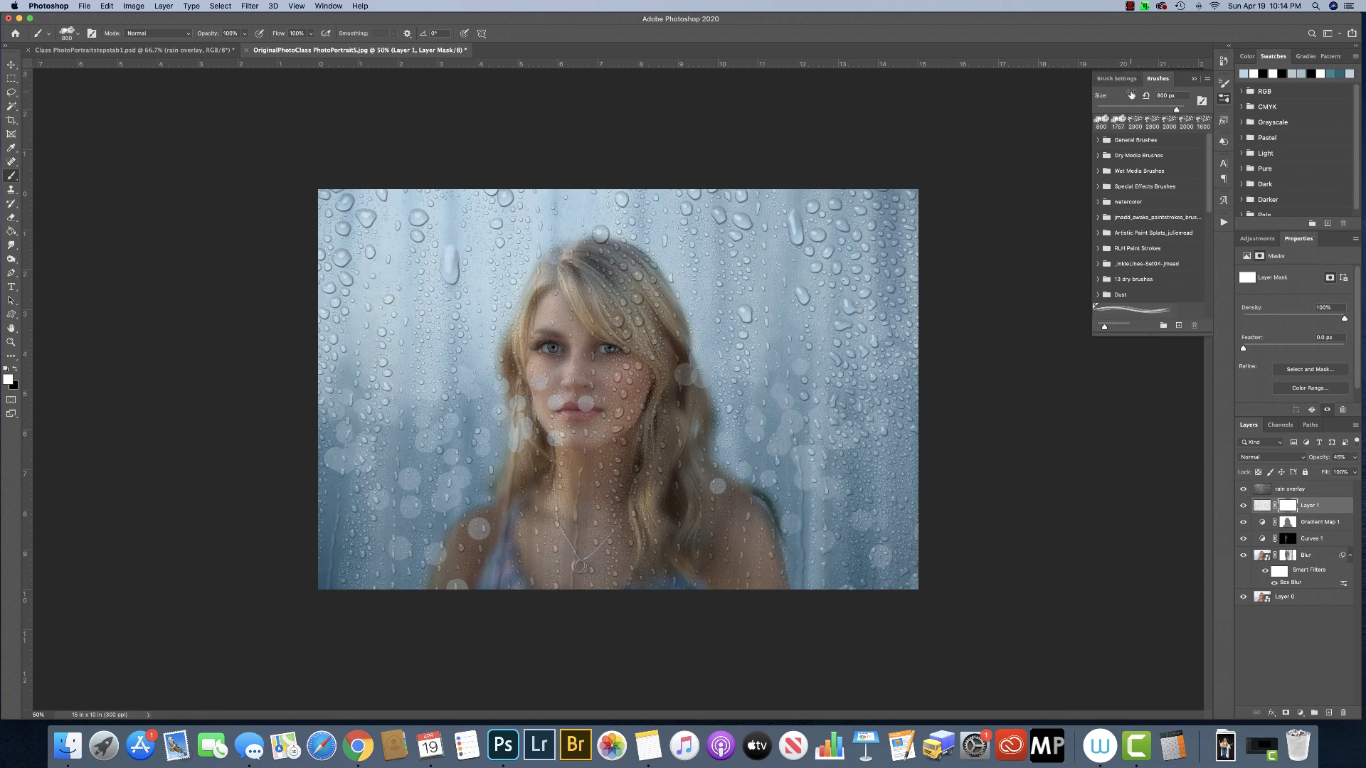
click(1225, 99)
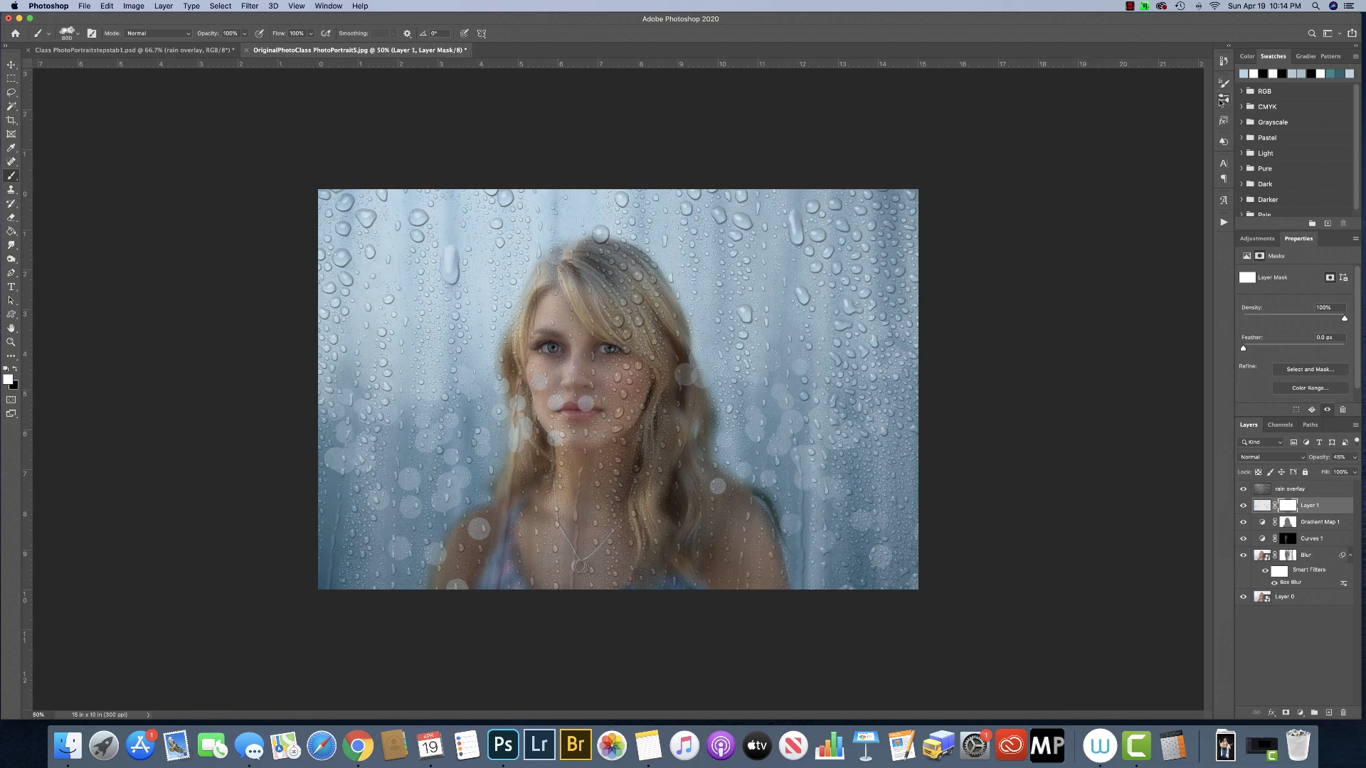
click(1224, 100)
click(1112, 78)
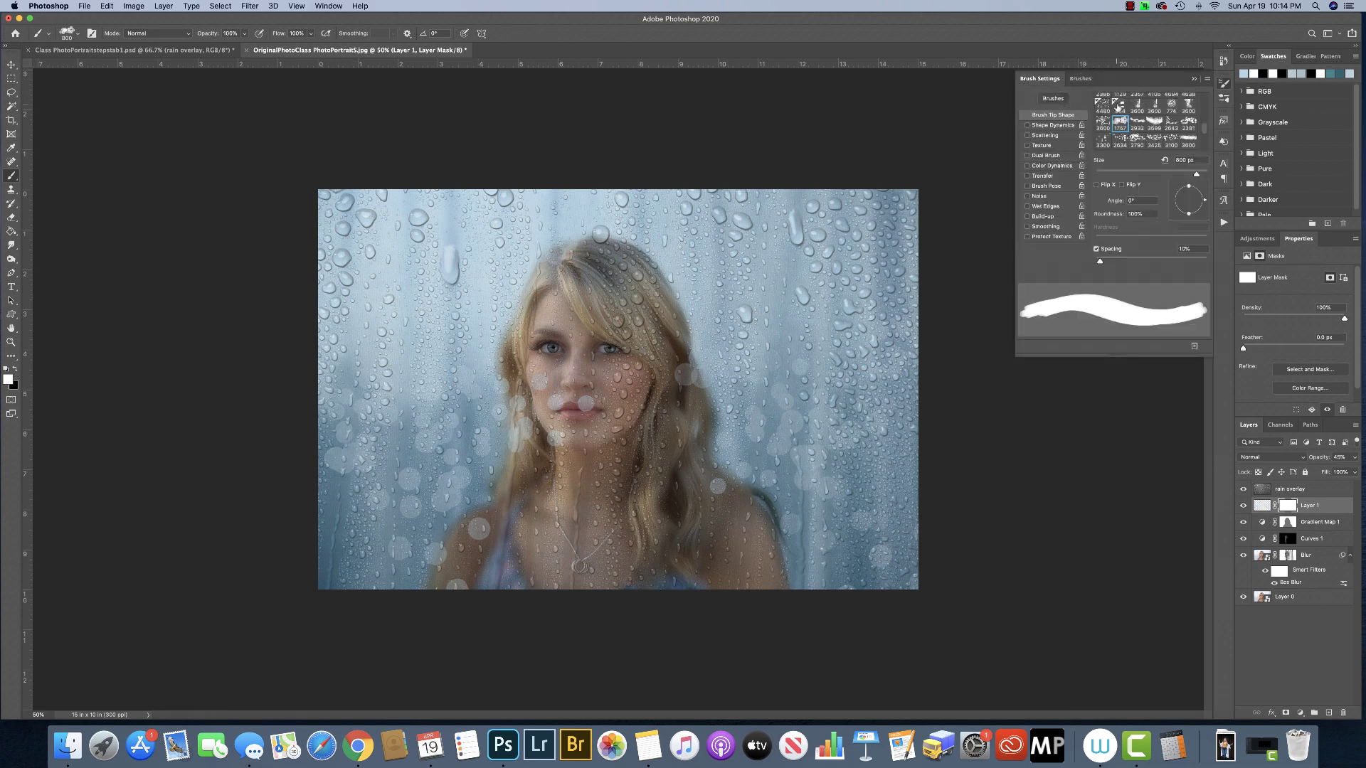
scroll(1119, 108, up, 5)
click(1104, 101)
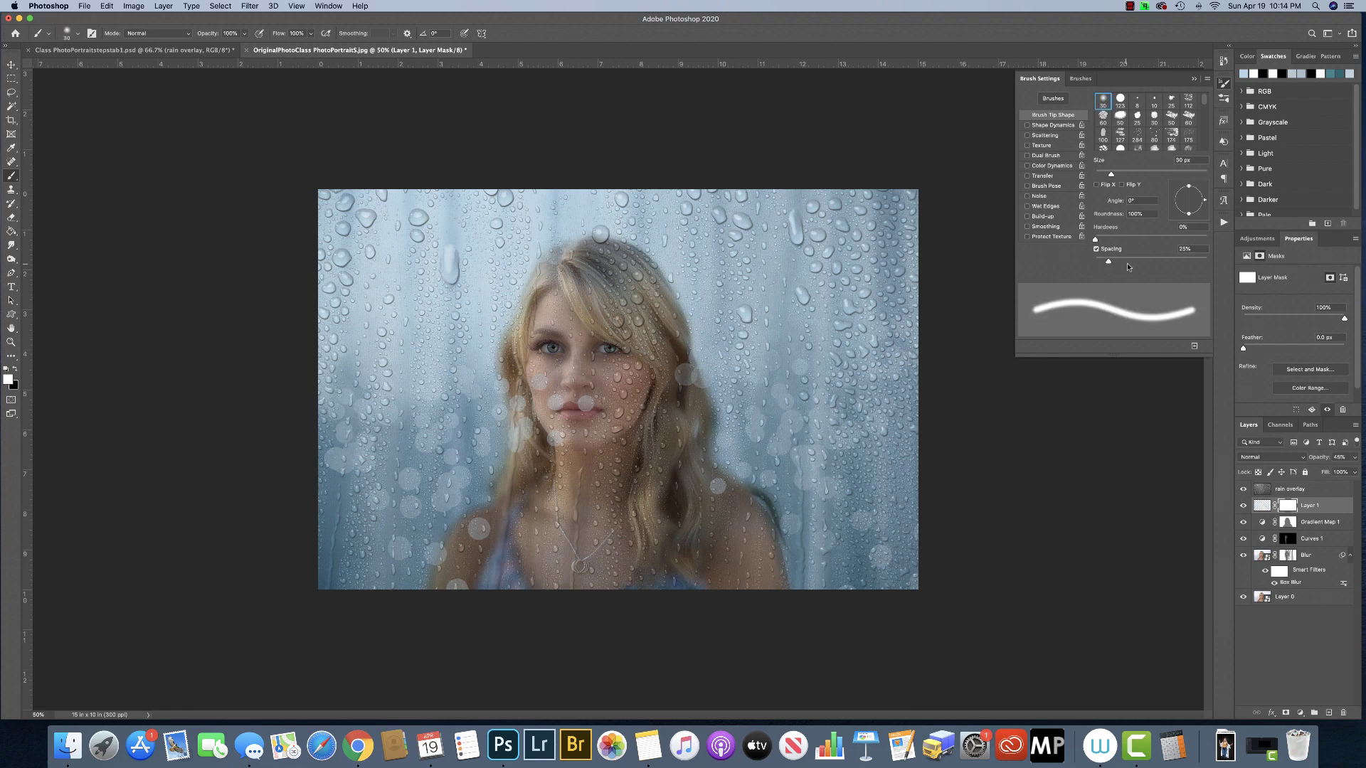
drag(1109, 262, 1087, 261)
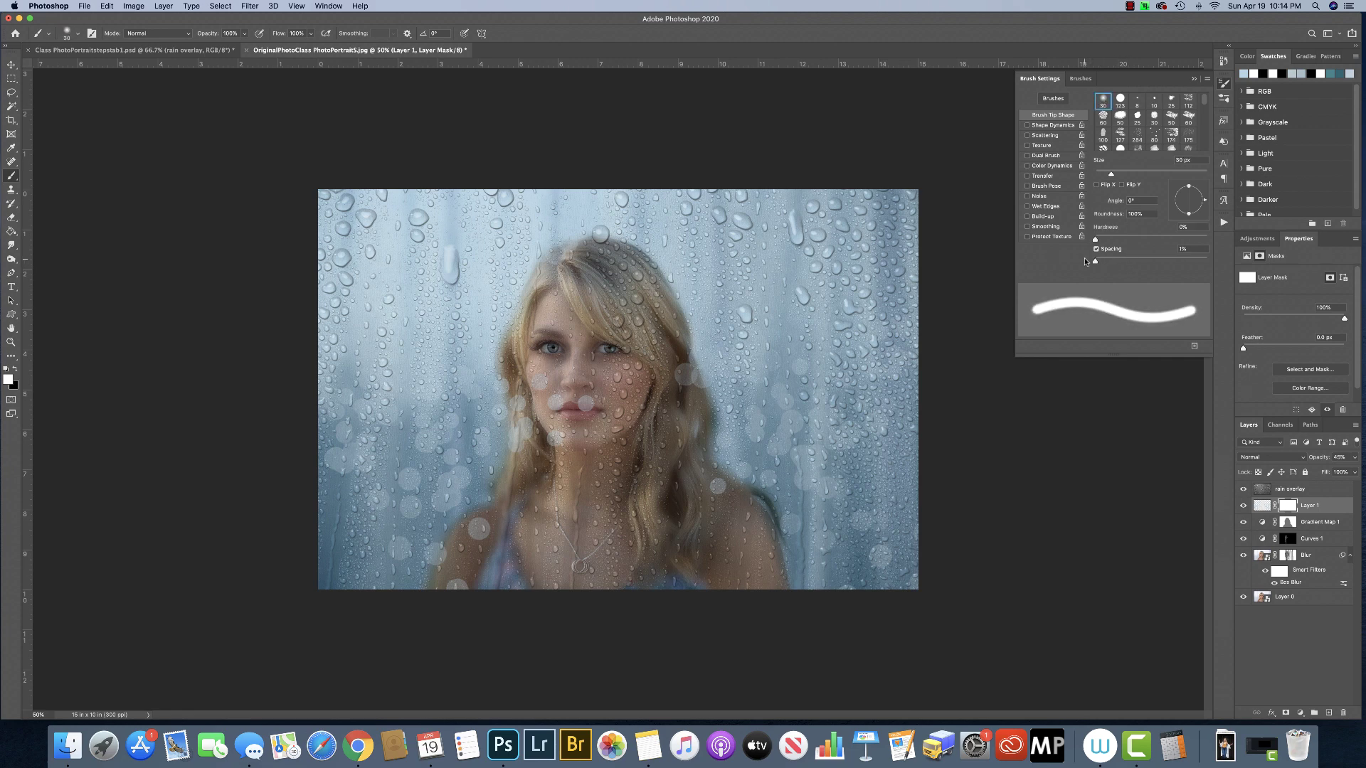
- Hide the bokeh over the woman's mouth and cheek on the layer mask with a black 400 px brush at 51% opacity
click(244, 33)
drag(244, 51, 220, 52)
key(bracketright)
key(bracketright)
key(bracketright)
key(bracketright)
key(bracketright)
key(bracketright)
key(bracketright)
key(bracketright)
key(bracketright)
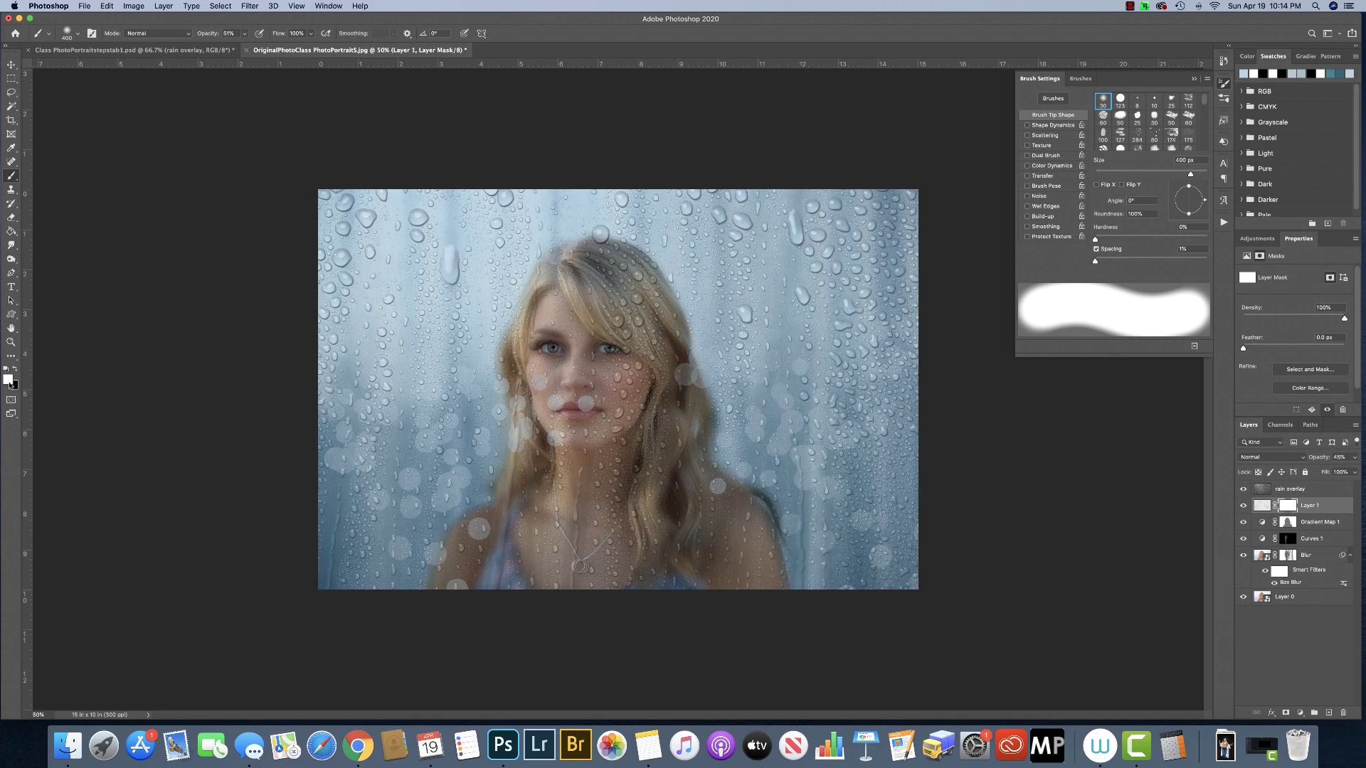
key(x)
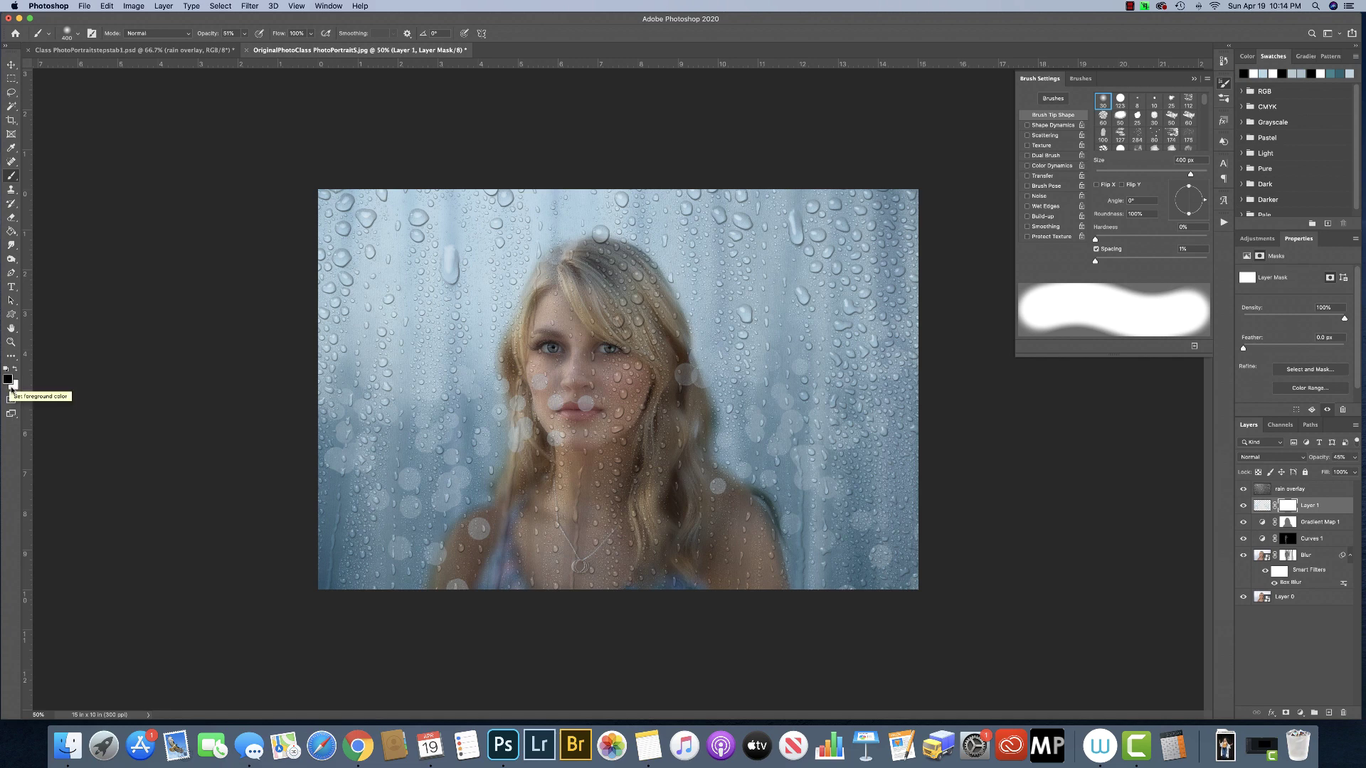
mouse_move(587, 404)
mouse_down()
mouse_move(556, 380)
mouse_move(572, 375)
mouse_move(555, 427)
mouse_up()
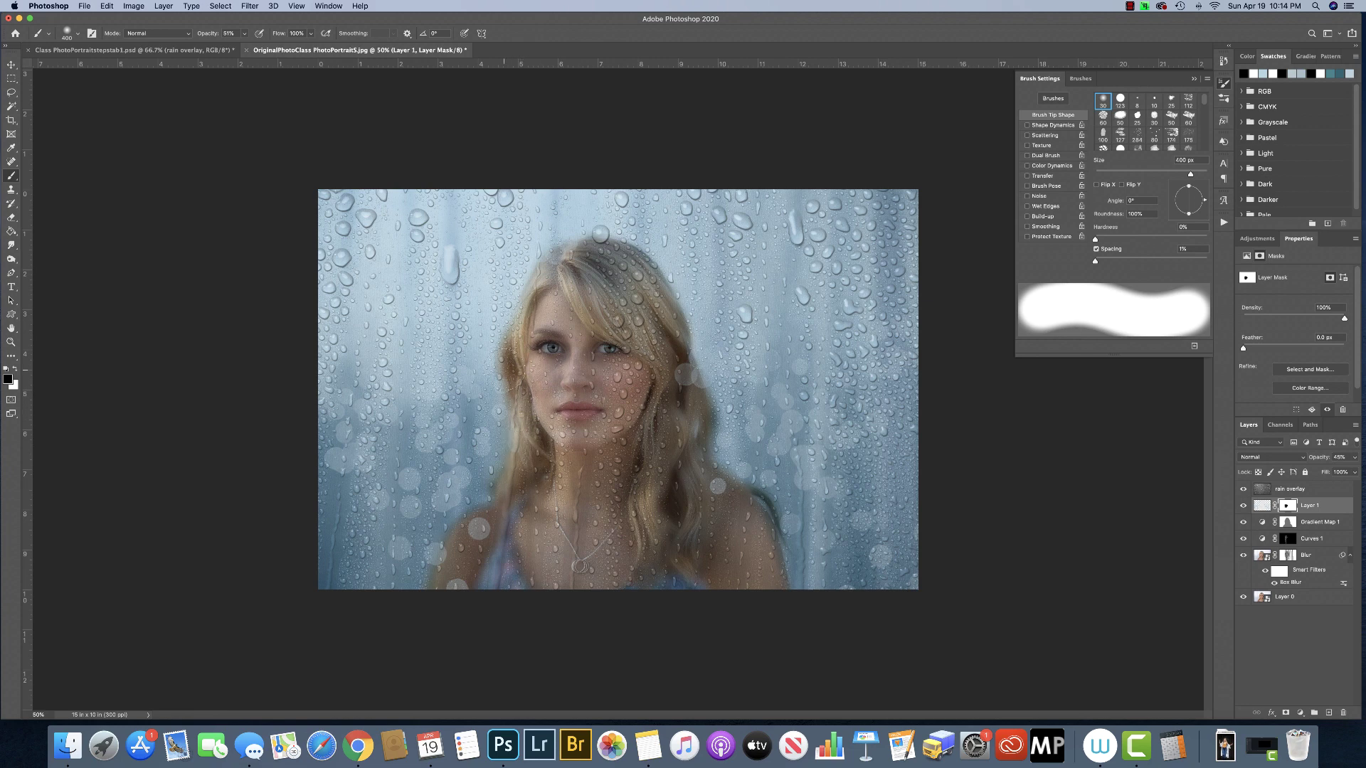
- Mask the bokeh over her hair and shoulders, and soften the background circles with the brush at 40% opacity
click(686, 373)
click(716, 489)
click(479, 530)
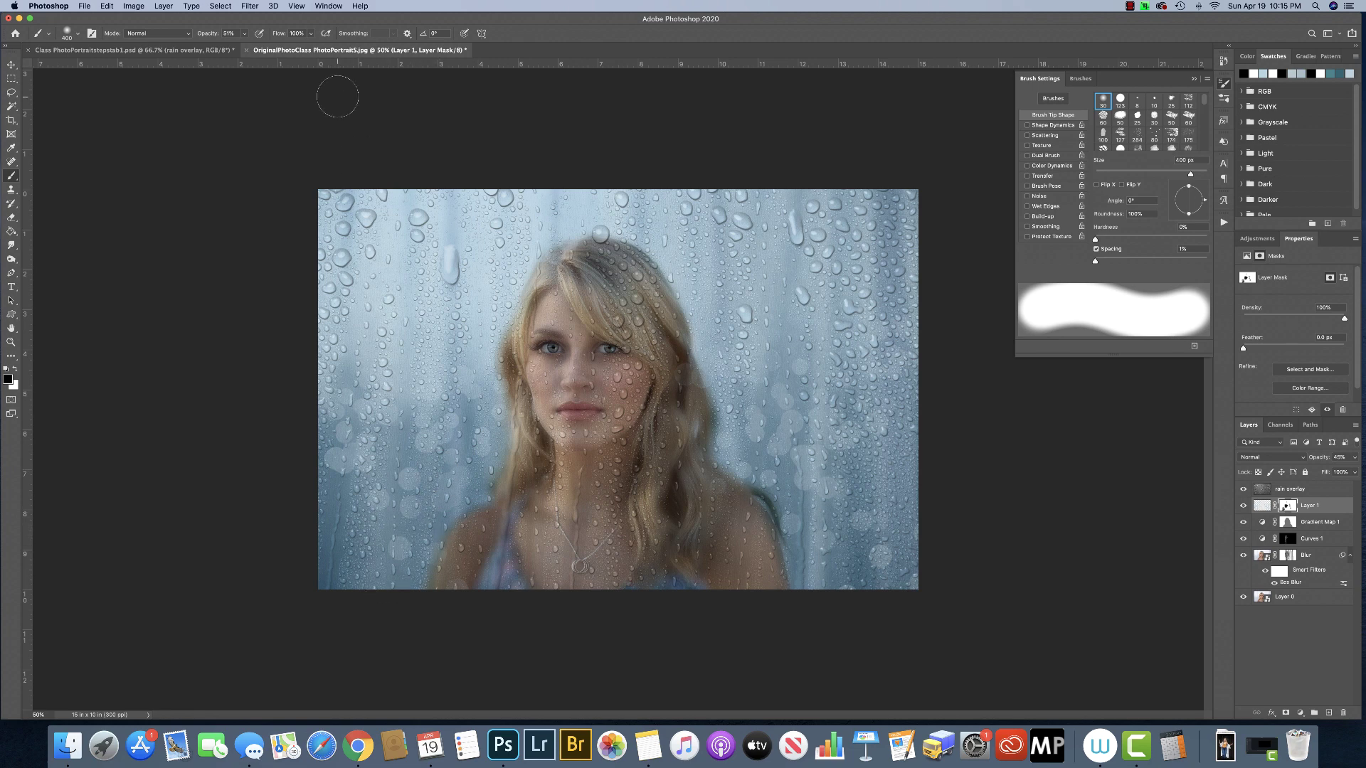
key(0)
key(4)
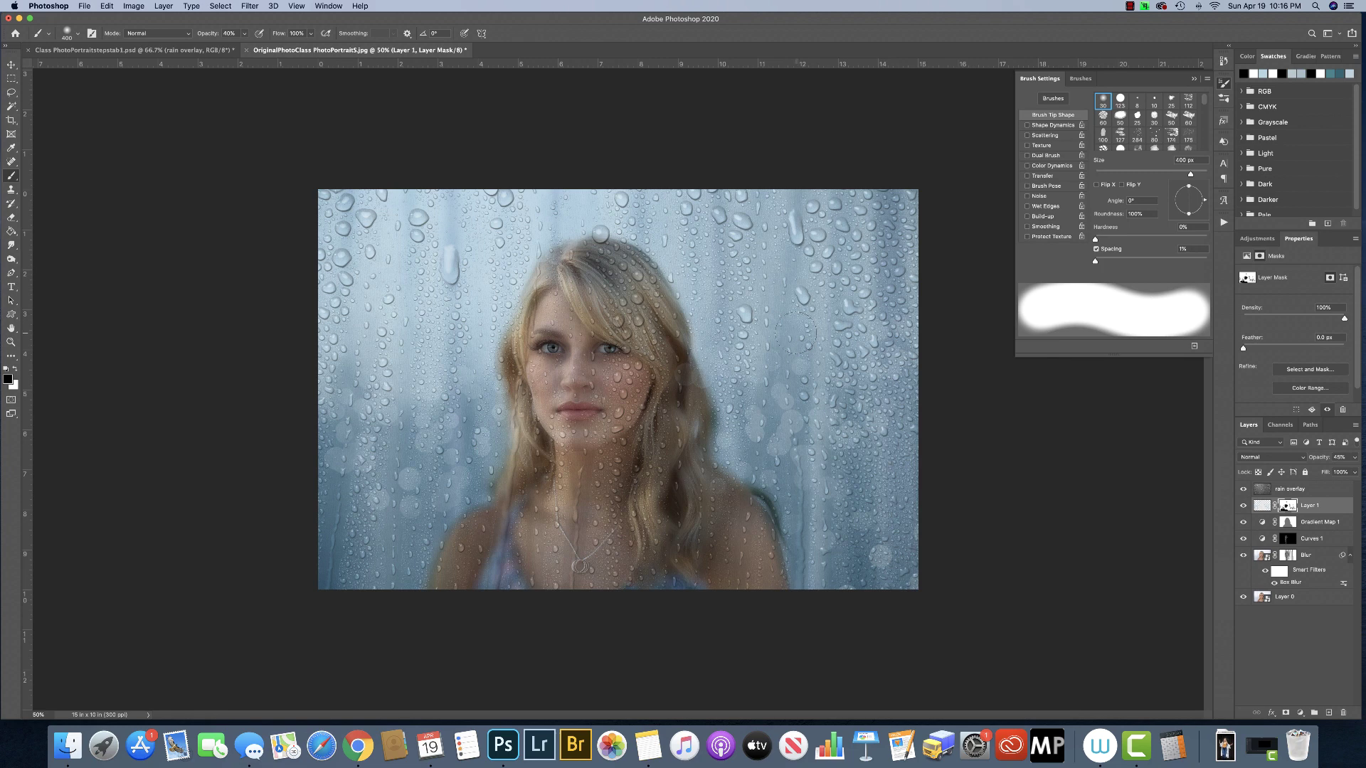
- Add an empty layer above the bokeh layer and ready the Brush tool for close-up work on the woman's face
click(1328, 714)
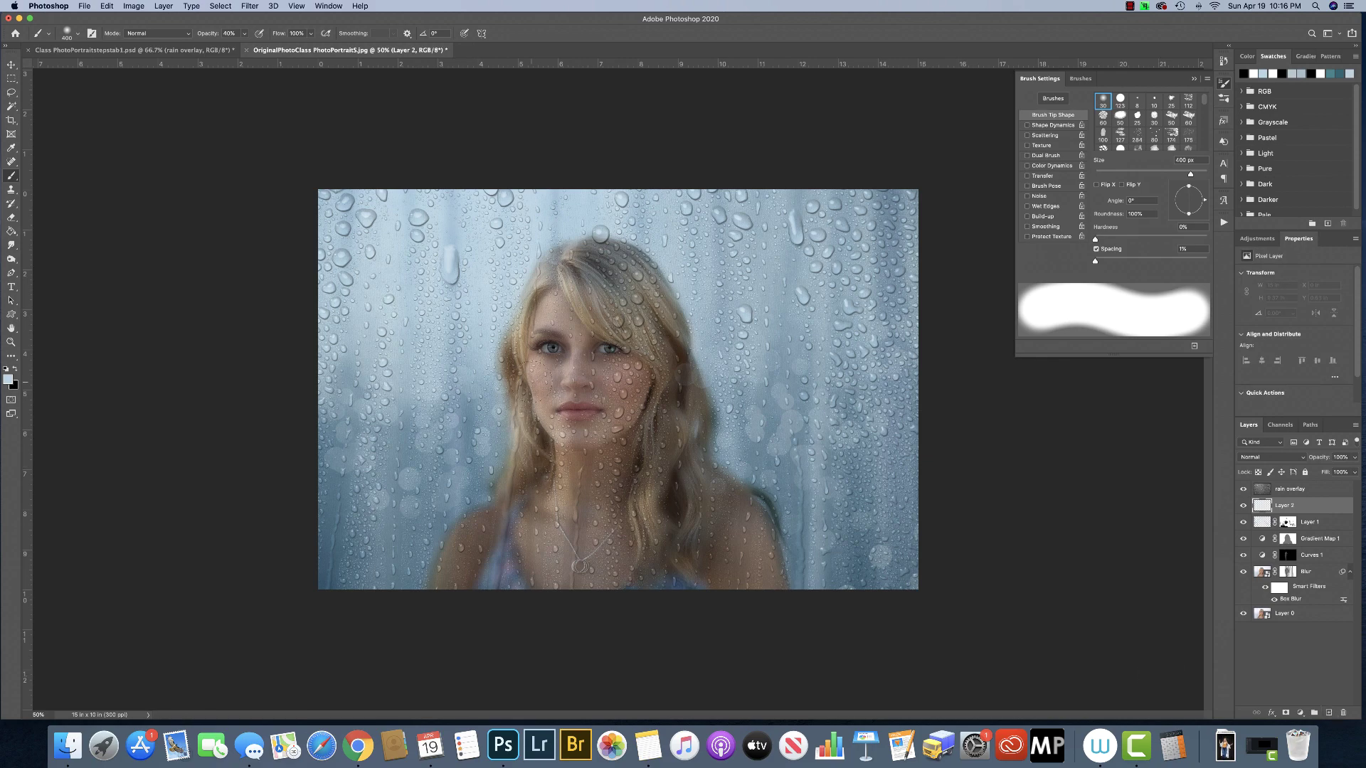
key(z)
click(587, 345)
click(587, 345)
click(587, 345)
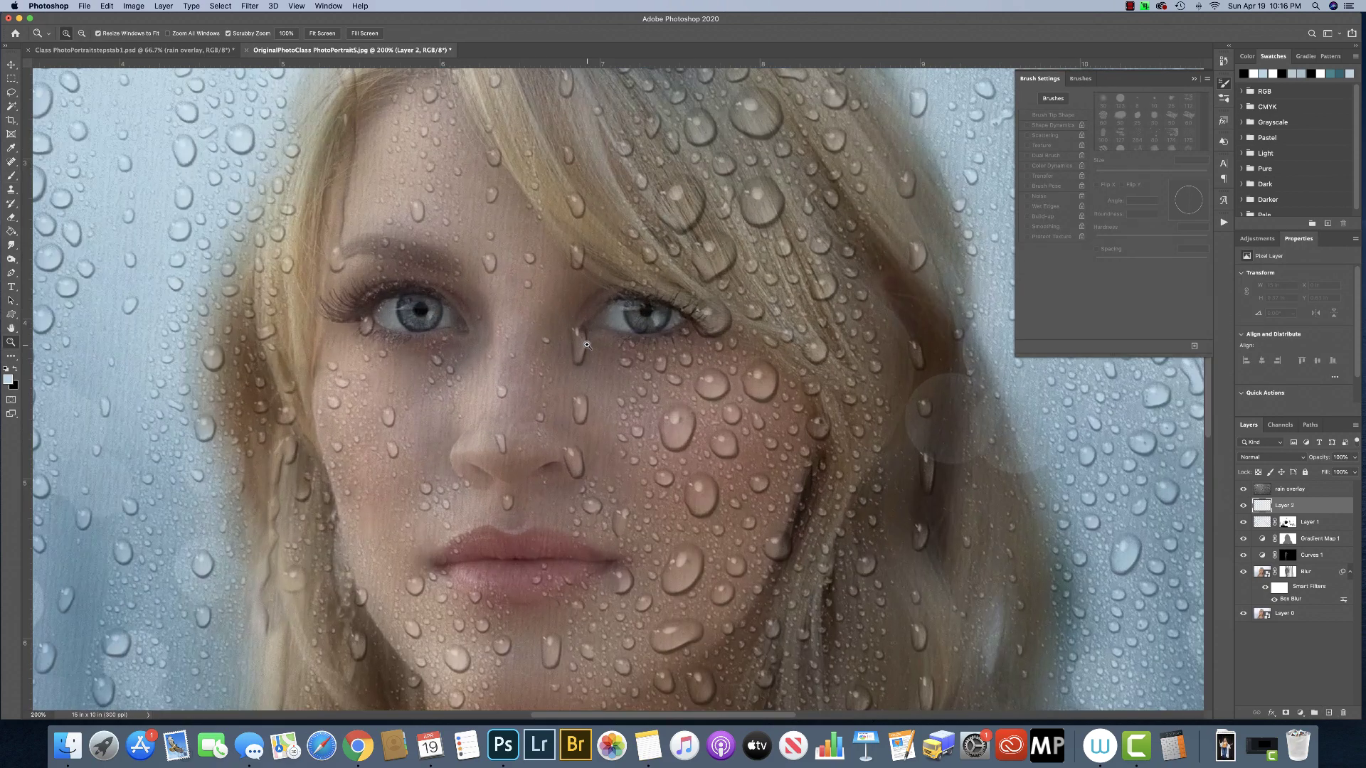
scroll(555, 430, down, 2)
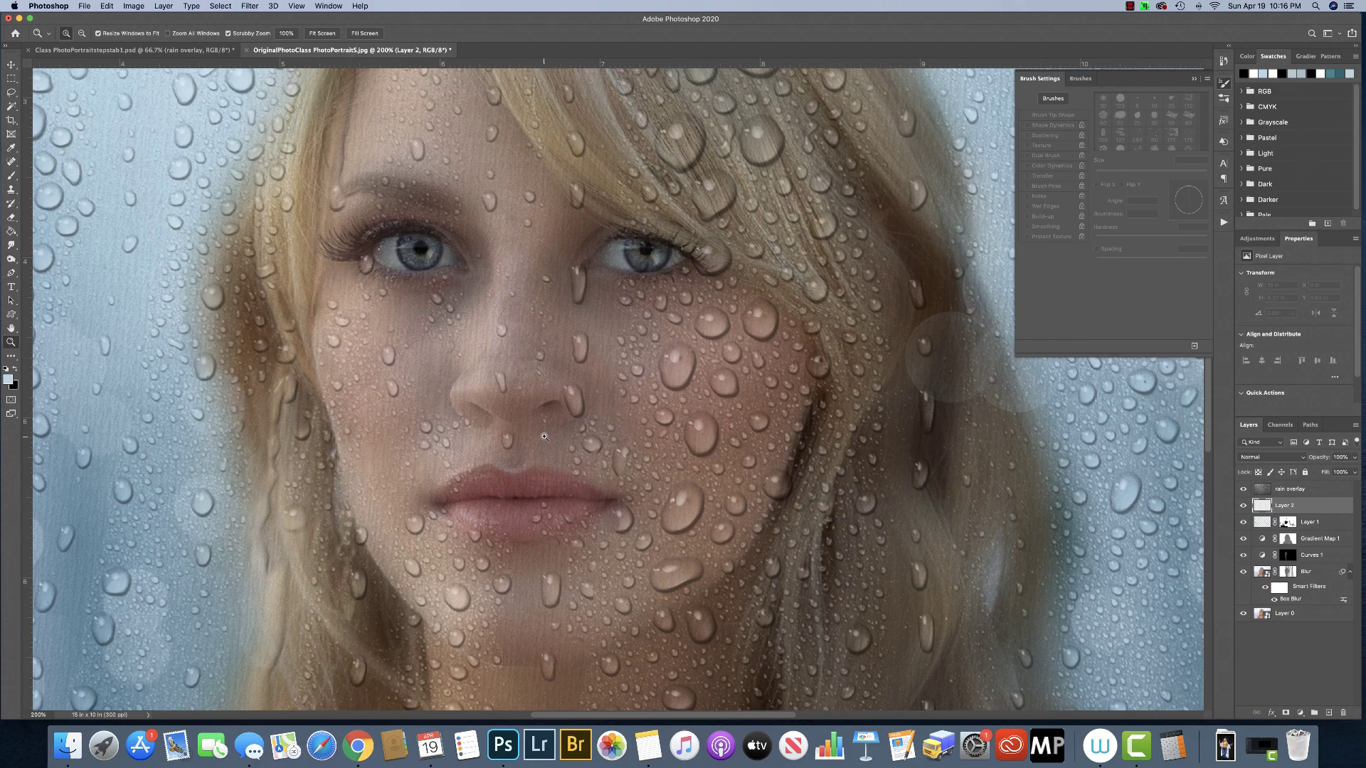
key(x)
key(b)
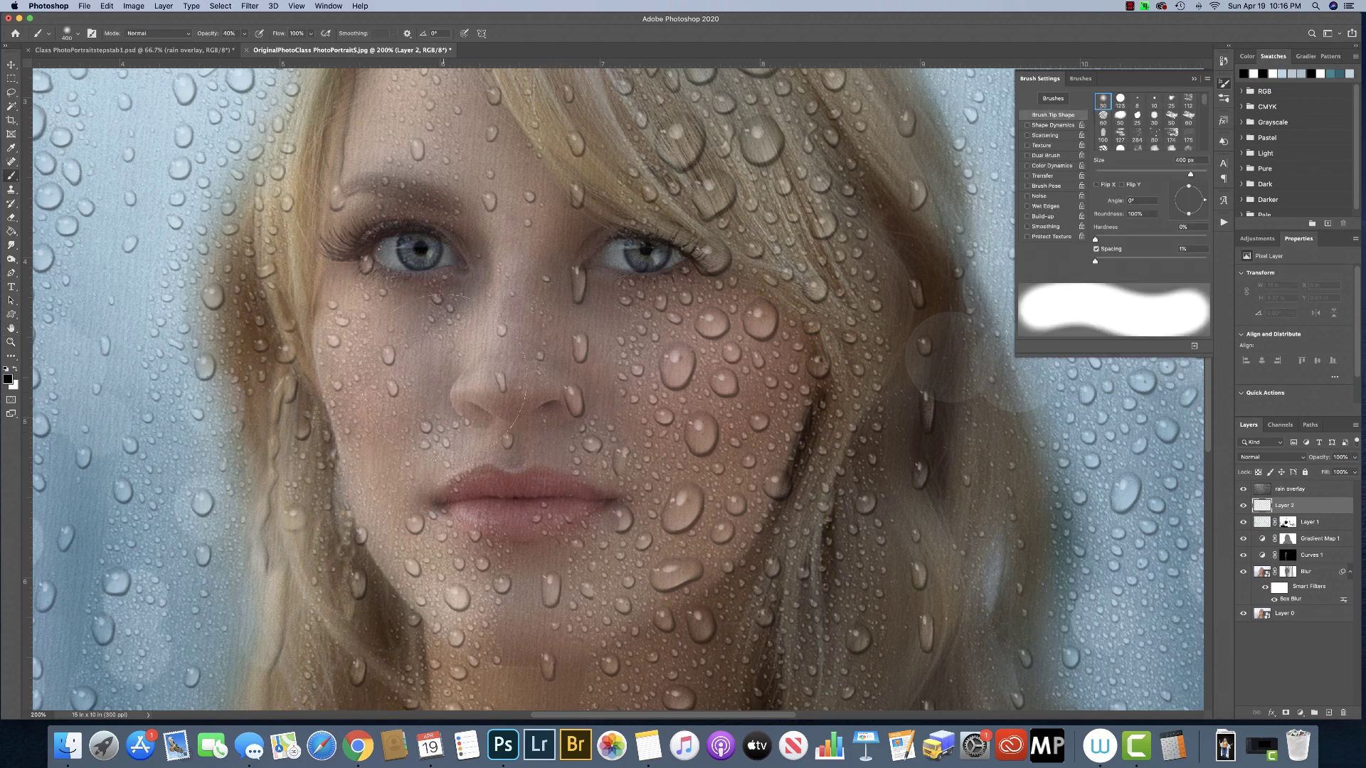
- Shrink the soft brush to about 8 px and paint a small white catchlight in the eye on the image's left
key(bracketleft)
key(bracketleft)
key(bracketleft)
key(bracketleft)
key(bracketleft)
key(bracketleft)
key(bracketleft)
key(bracketleft)
key(bracketleft)
key(bracketleft)
key(bracketleft)
key(bracketleft)
key(bracketleft)
key(bracketleft)
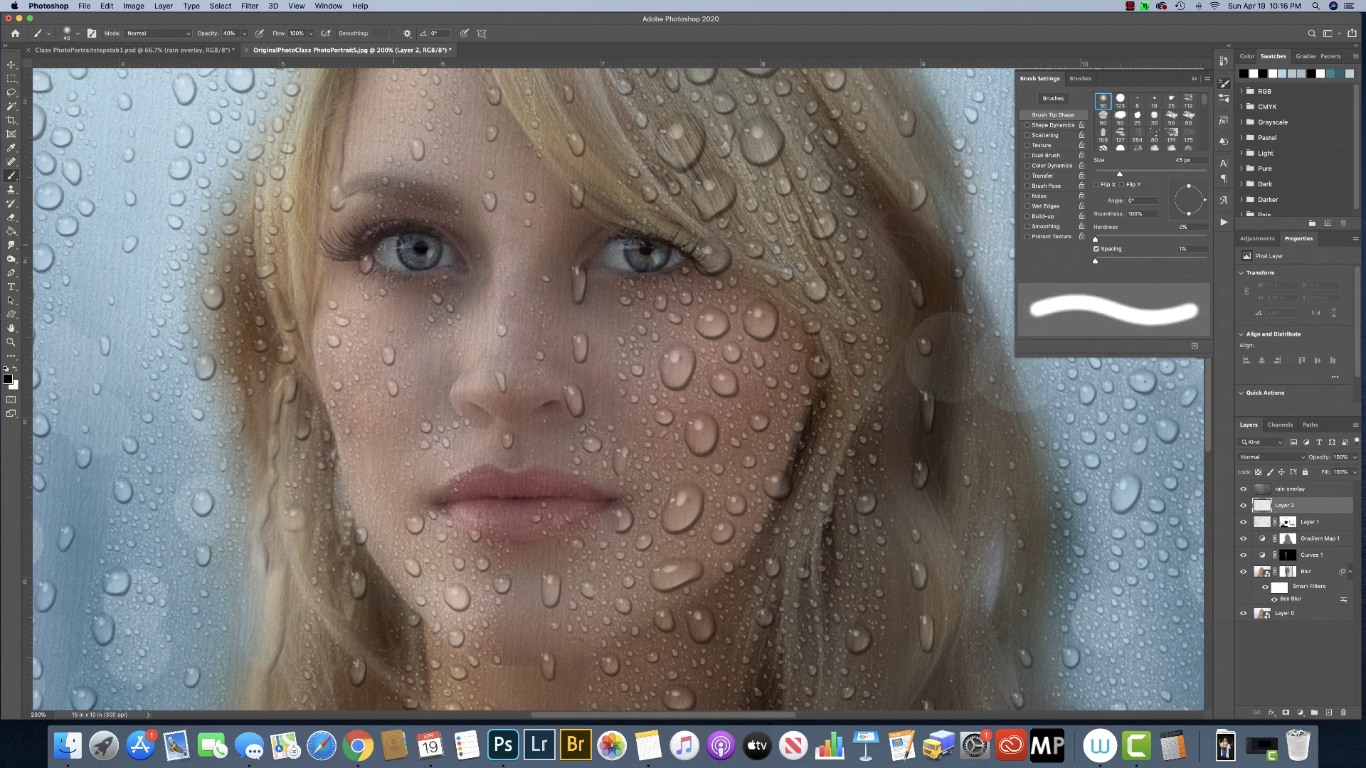
key(bracketleft)
key(bracketleft)
key(bracketleft)
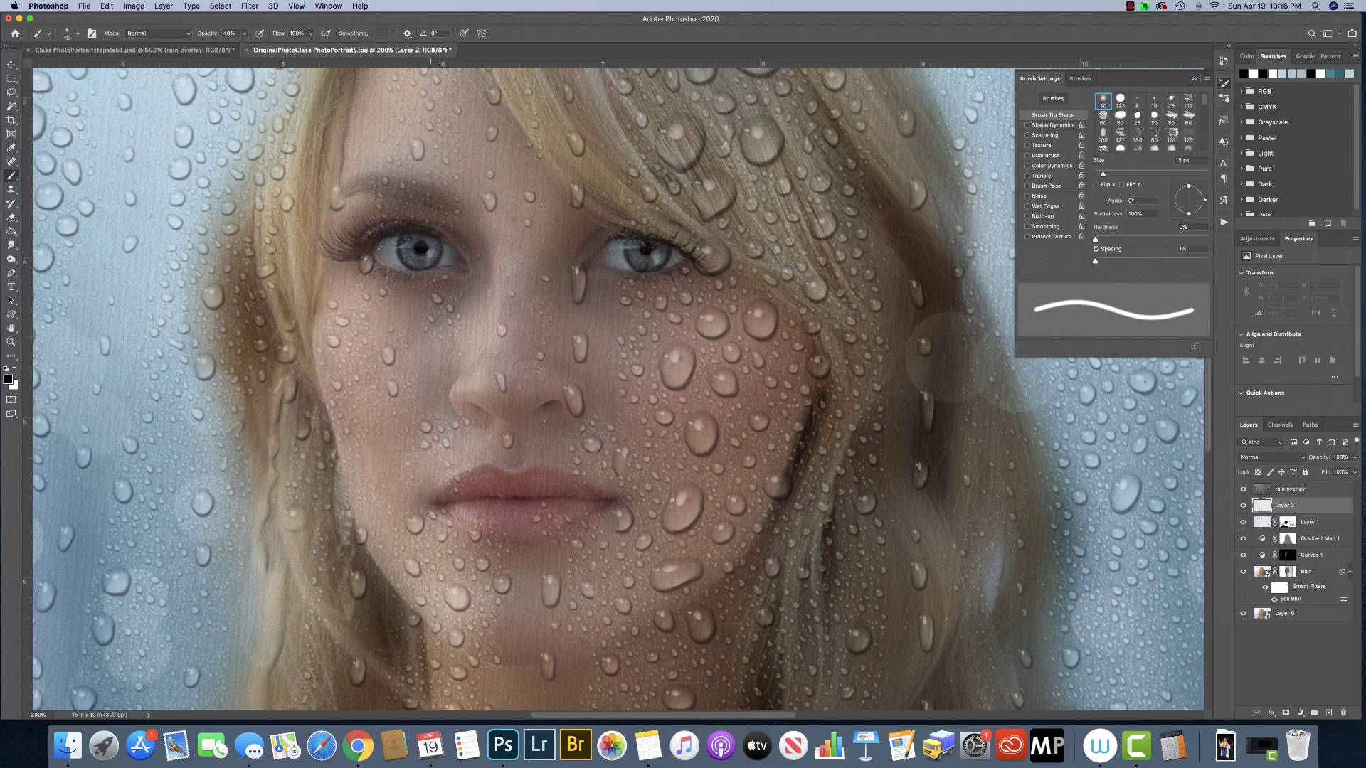
key(bracketleft)
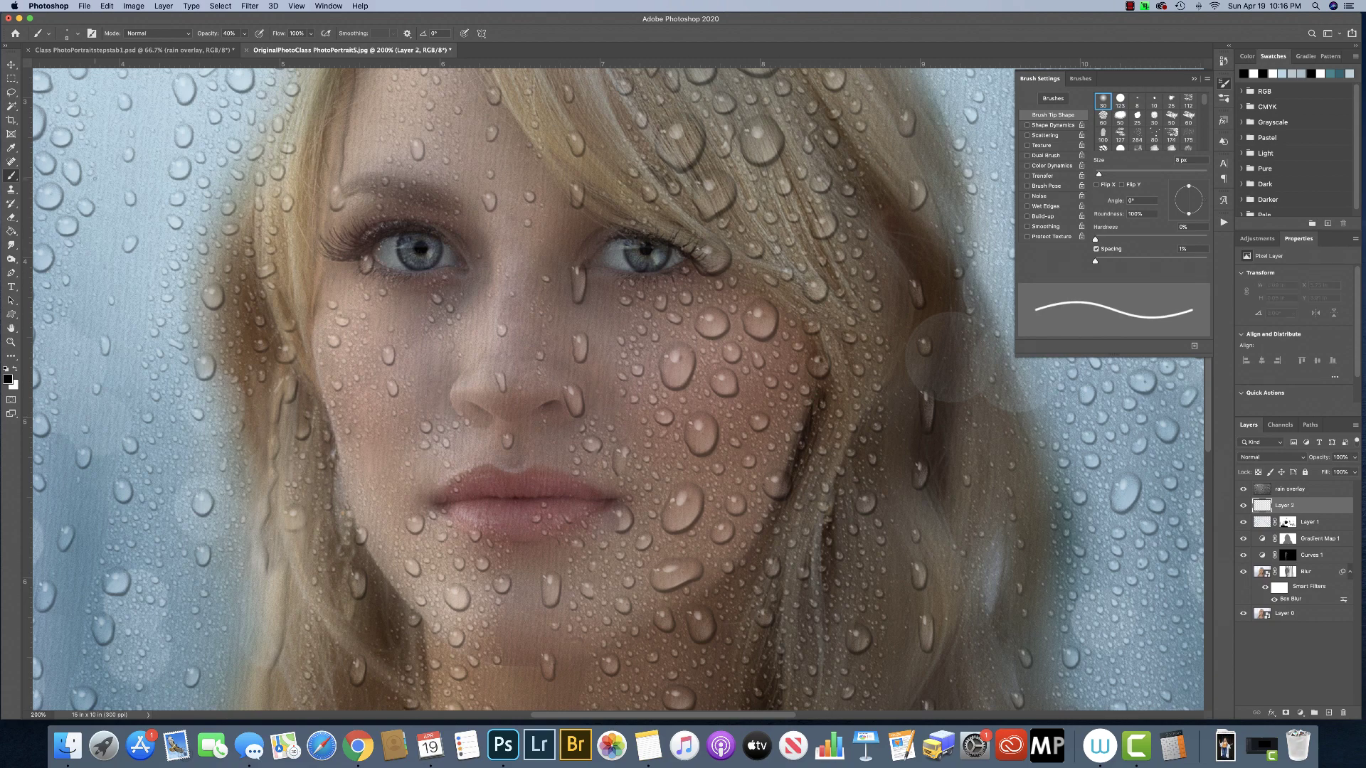
key(x)
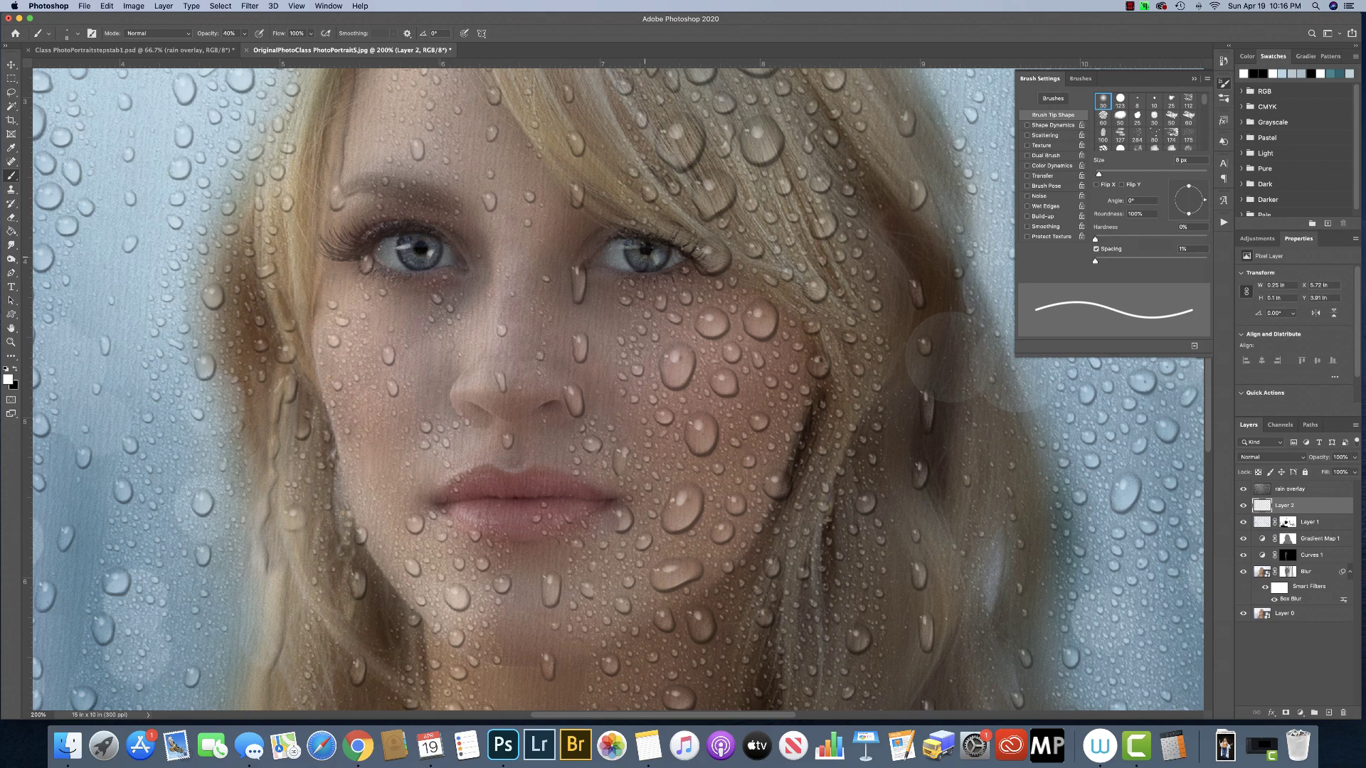
- Paint a white catchlight in the other eye and enlarge the brush to 15 px
key(bracketleft)
key(bracketleft)
key(bracketright)
key(bracketright)
key(bracketright)
key(bracketright)
key(bracketright)
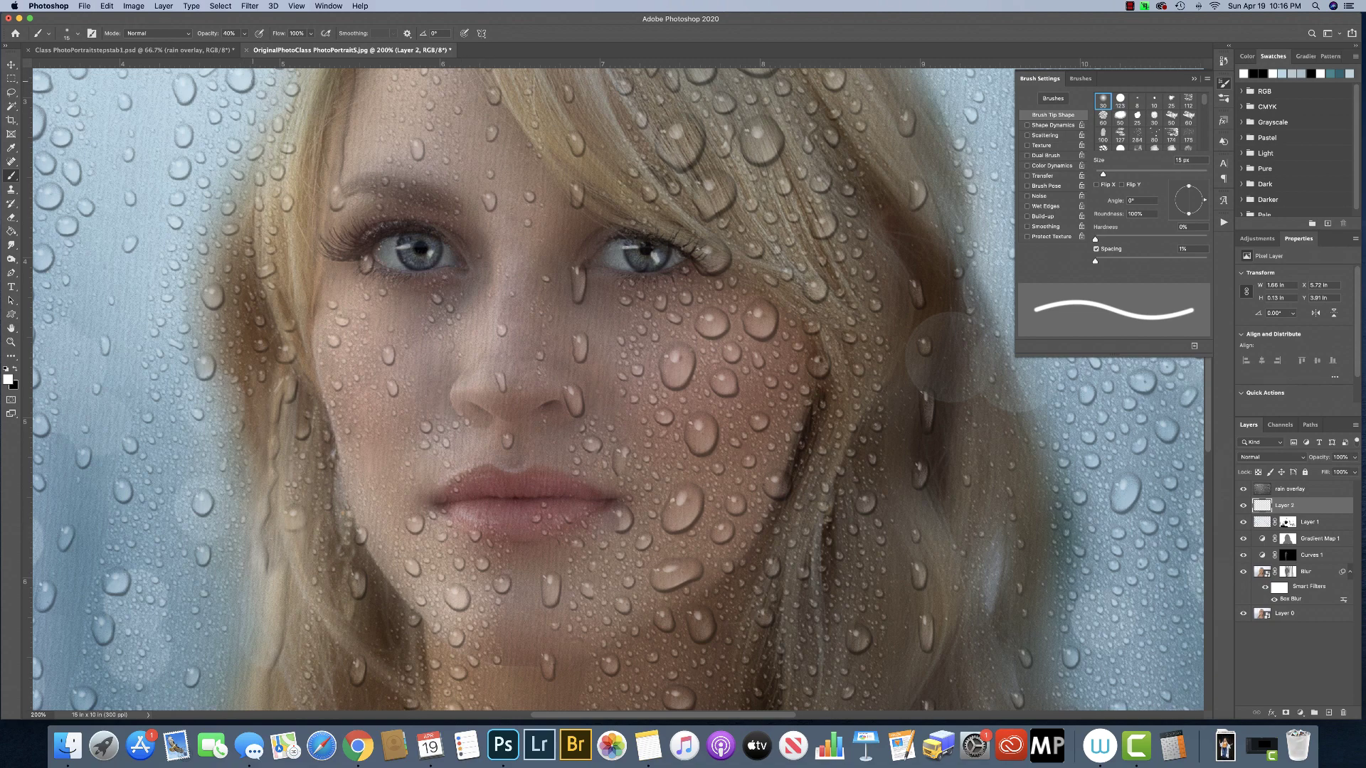
- Paint white highlights along the lower lip with a brush of about 10 px, and enlarge the brush to 25 px
key(bracketleft)
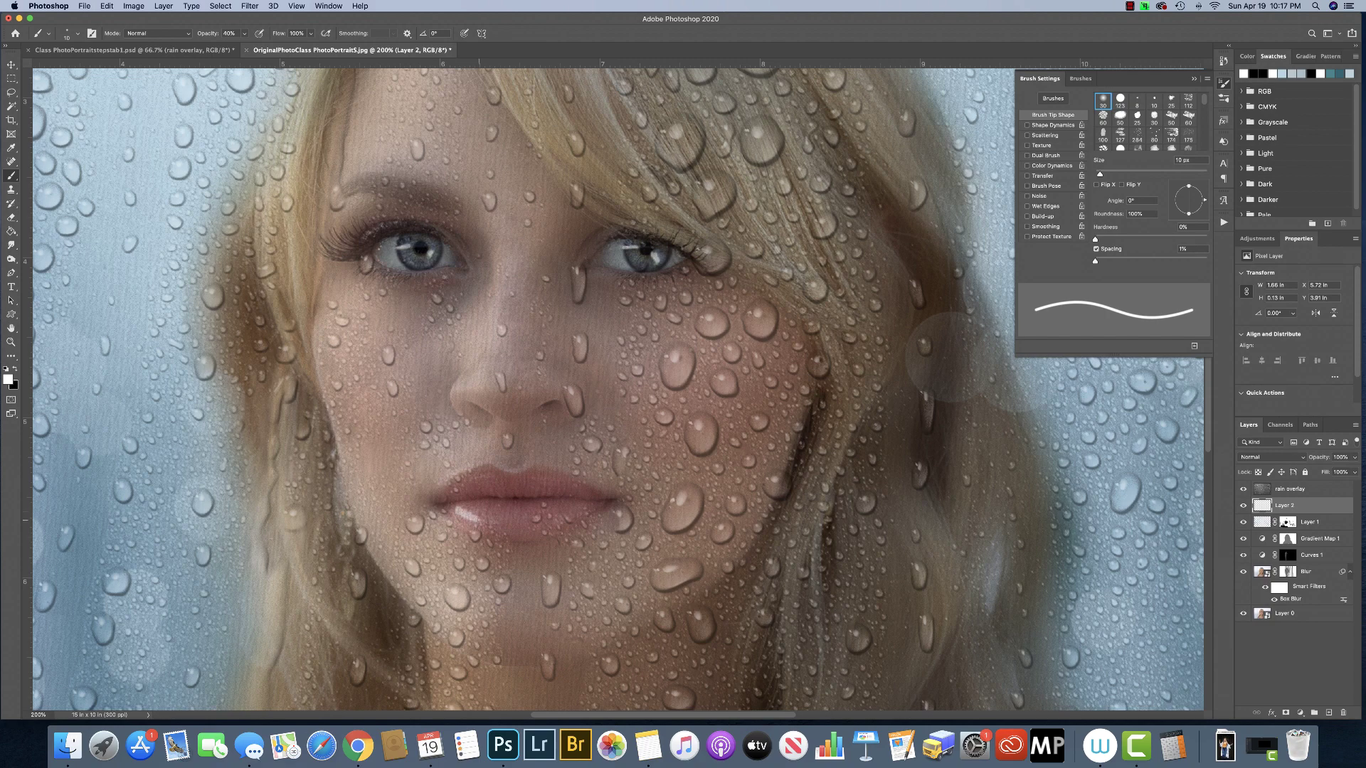
key(bracketleft)
key(bracketleft)
key(bracketright)
key(bracketright)
key(bracketright)
key(bracketright)
key(bracketright)
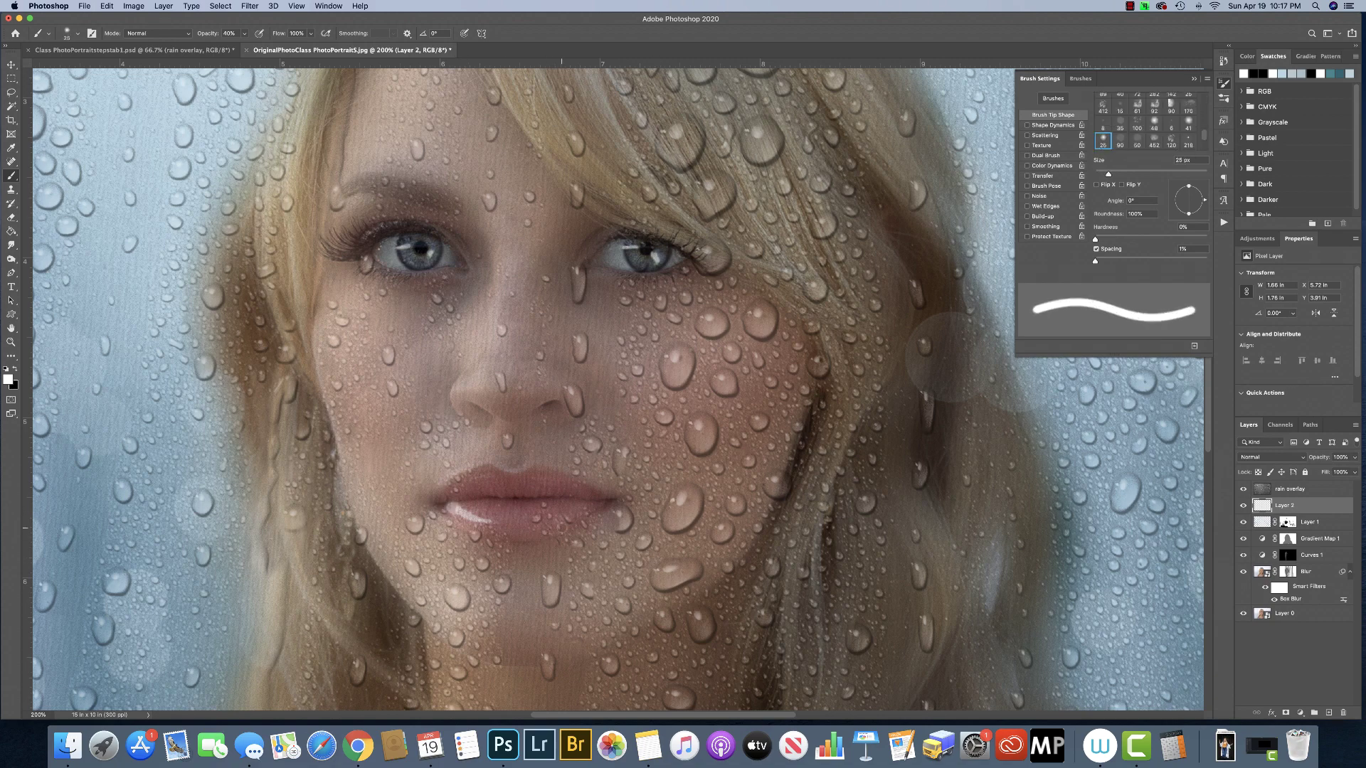
- Lower the eye and lip highlight layer's opacity to about 43%, comparing the portrait with the layer hidden and shown
key(super+minus)
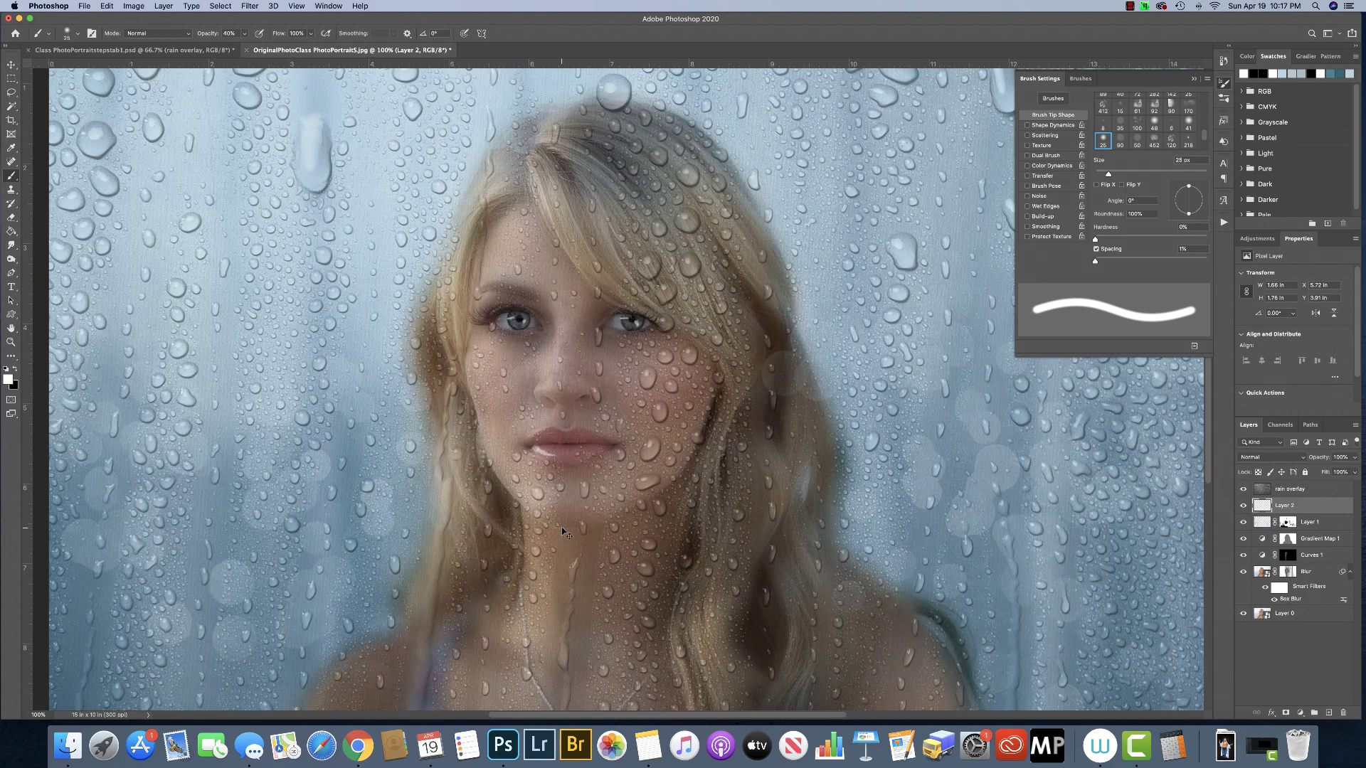
click(1354, 471)
drag(1354, 472, 1318, 474)
click(1244, 506)
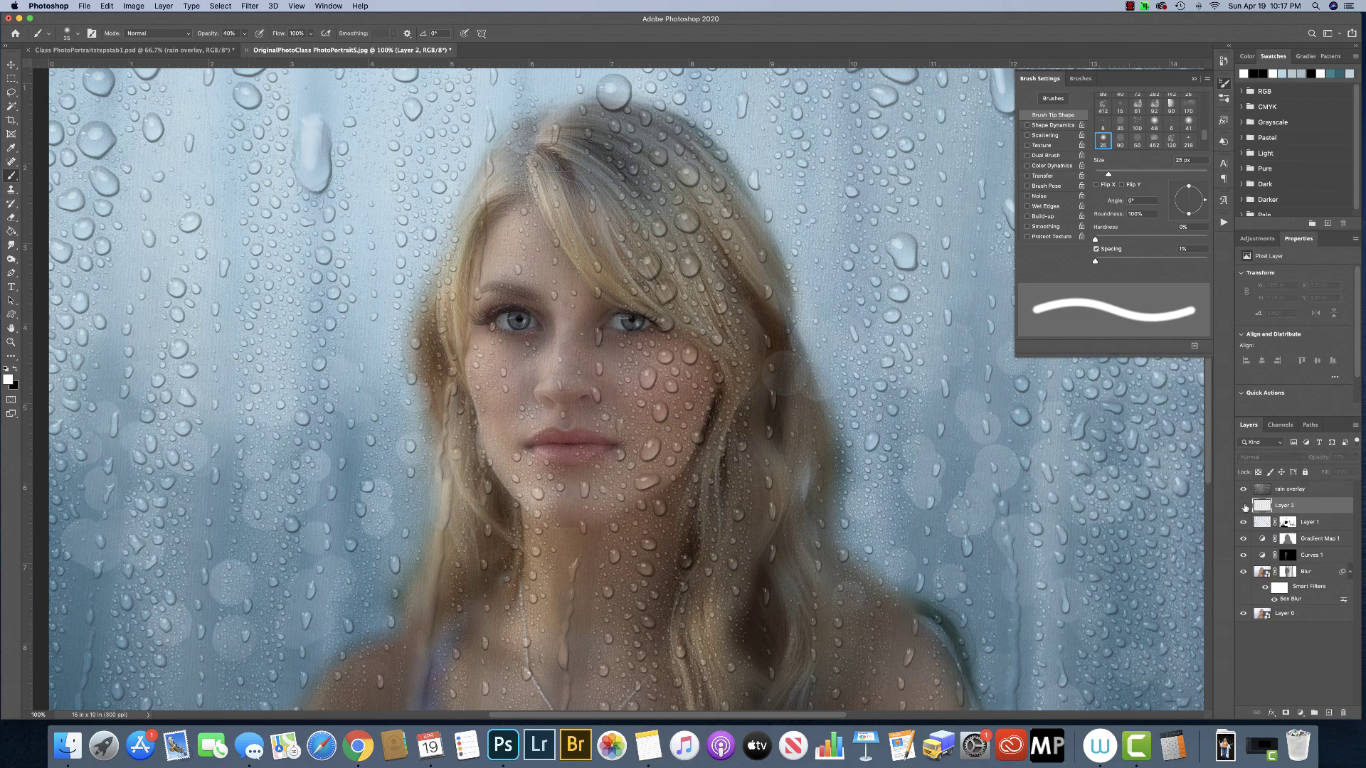
click(1244, 506)
click(1244, 507)
click(1244, 507)
click(1356, 457)
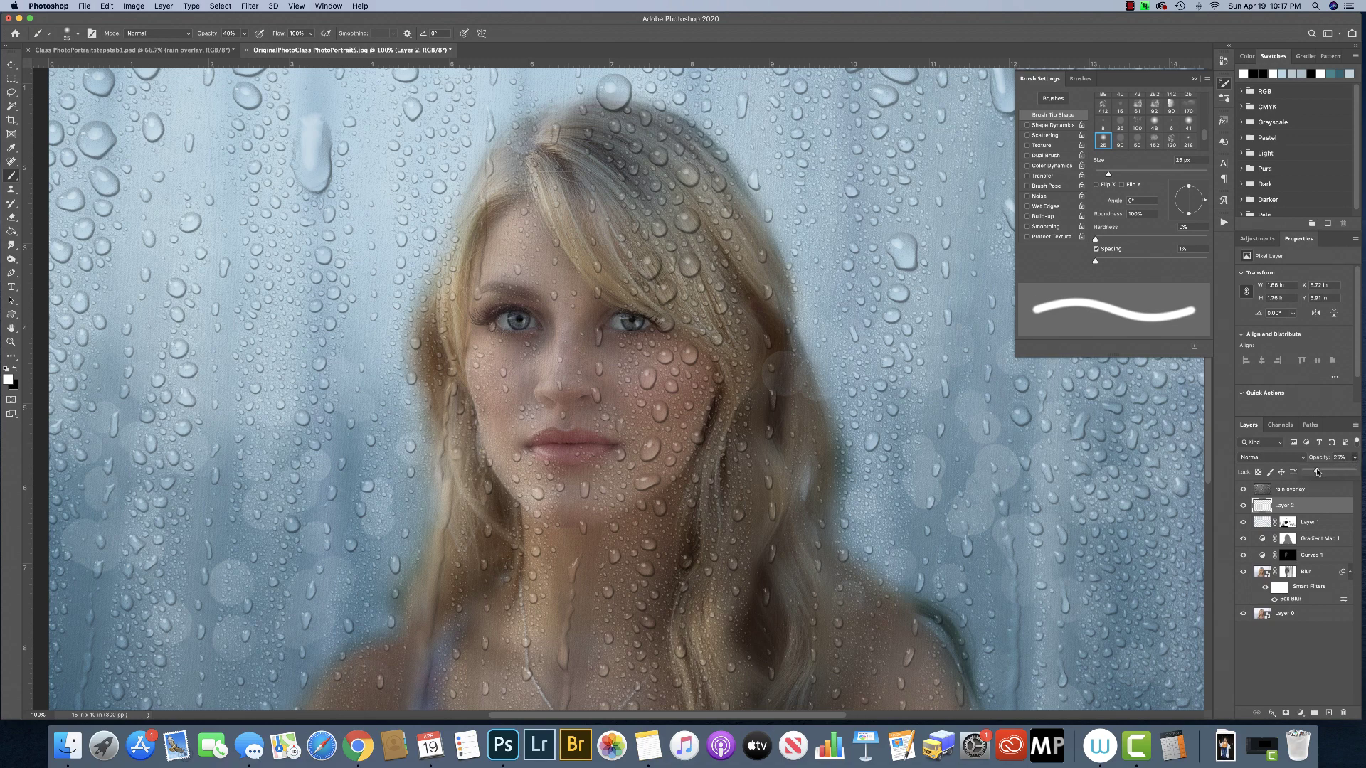
drag(1317, 472, 1324, 472)
- Enlarge the soft white brush to 50 px
key(bracketright)
key(bracketright)
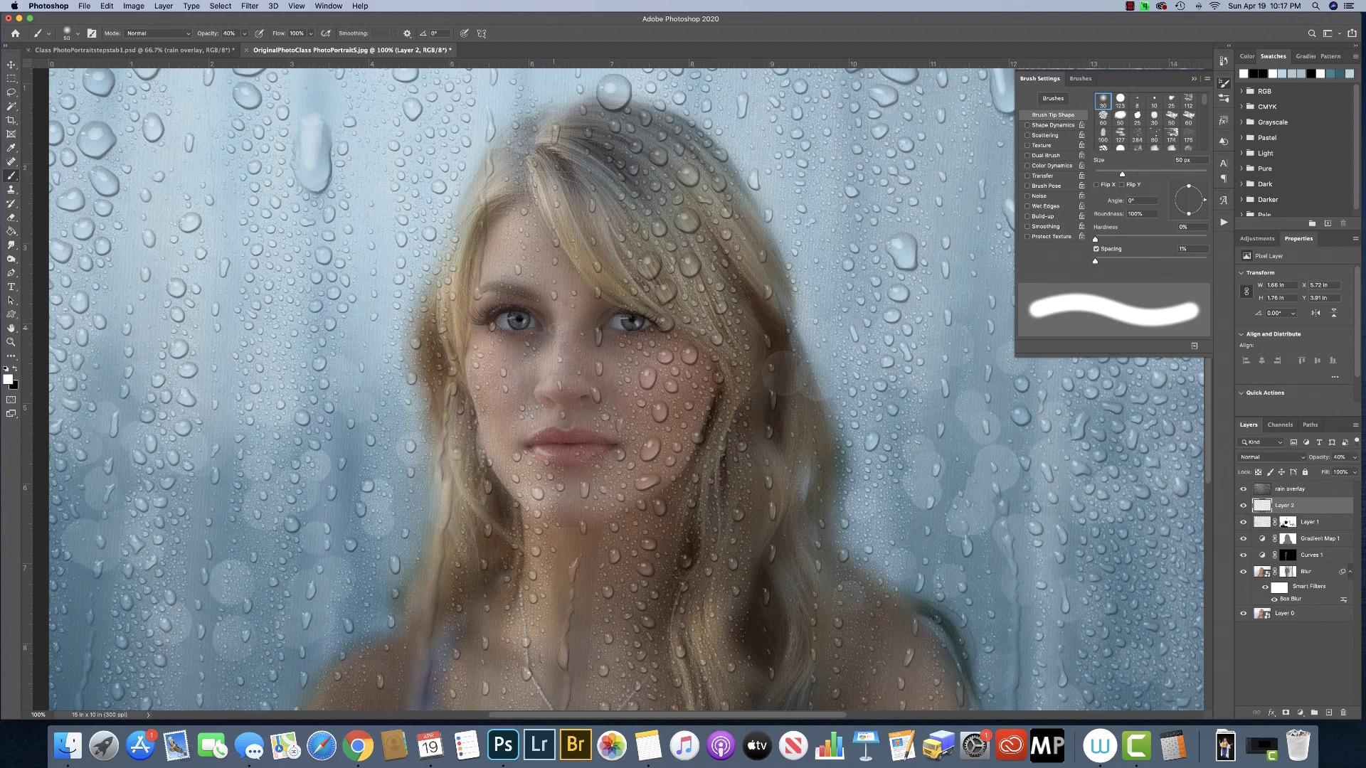
- Try white strokes along the bridge of the nose on the eye and lip highlight layer, and undo them
mouse_move(554, 326)
mouse_down()
mouse_move(554, 381)
mouse_move(541, 360)
mouse_move(534, 395)
mouse_up()
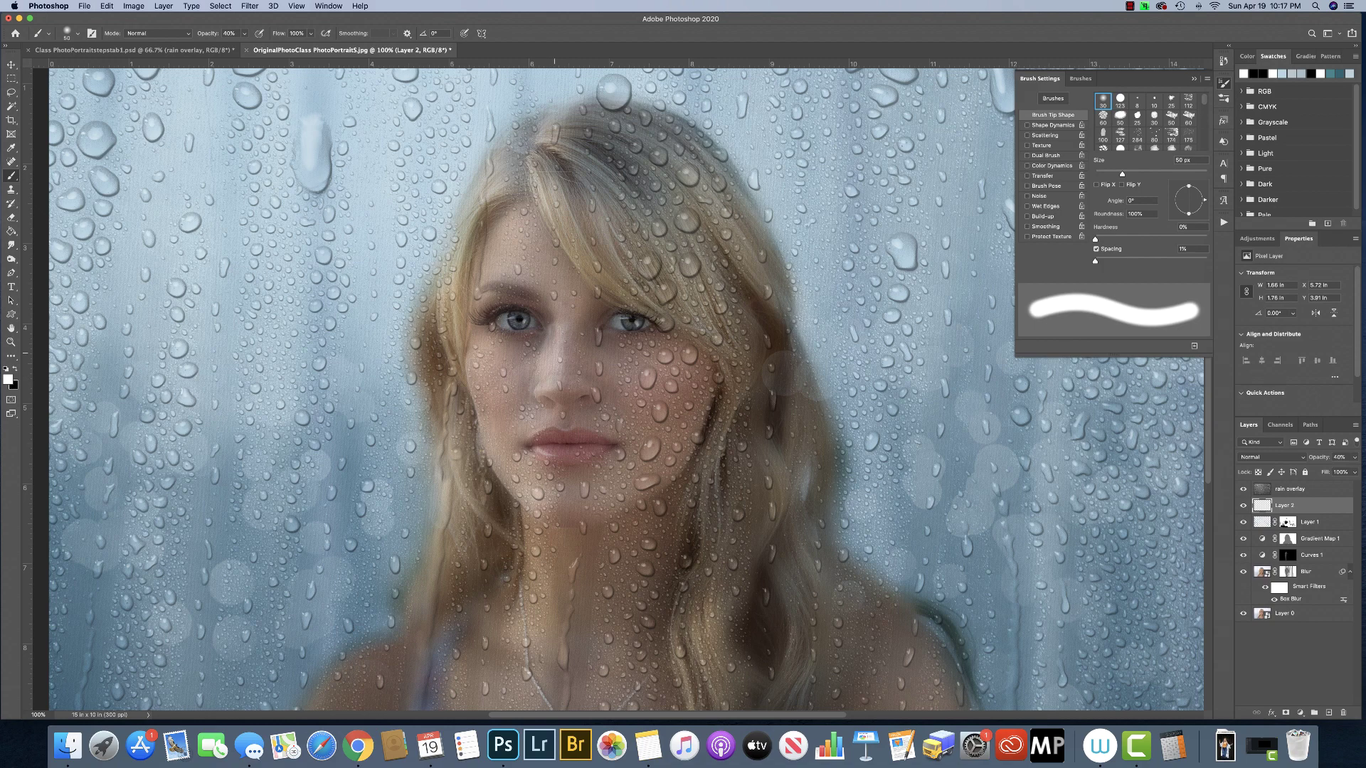
drag(554, 321, 552, 306)
key(super+z)
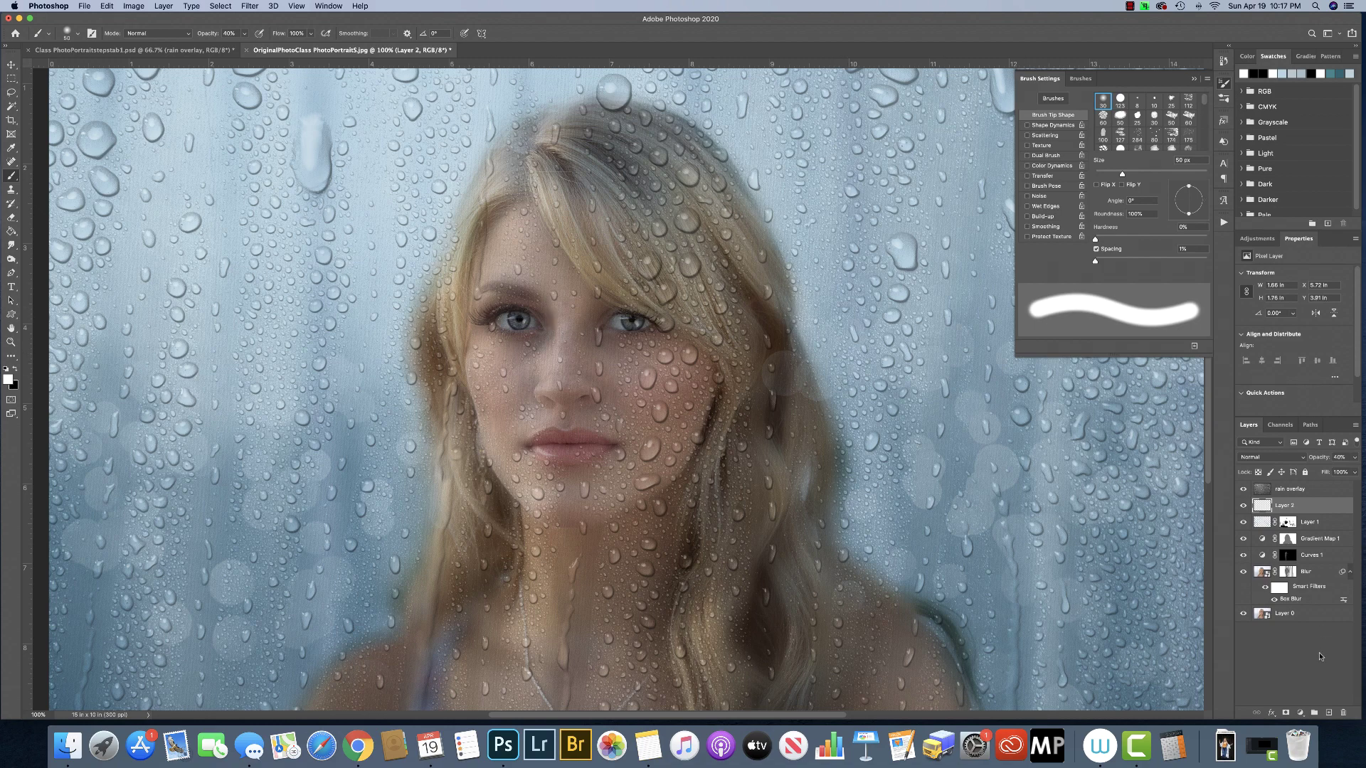
- On a new layer, paint a white highlight down the bridge of the nose and lower the layer's opacity to about 29%
click(1328, 713)
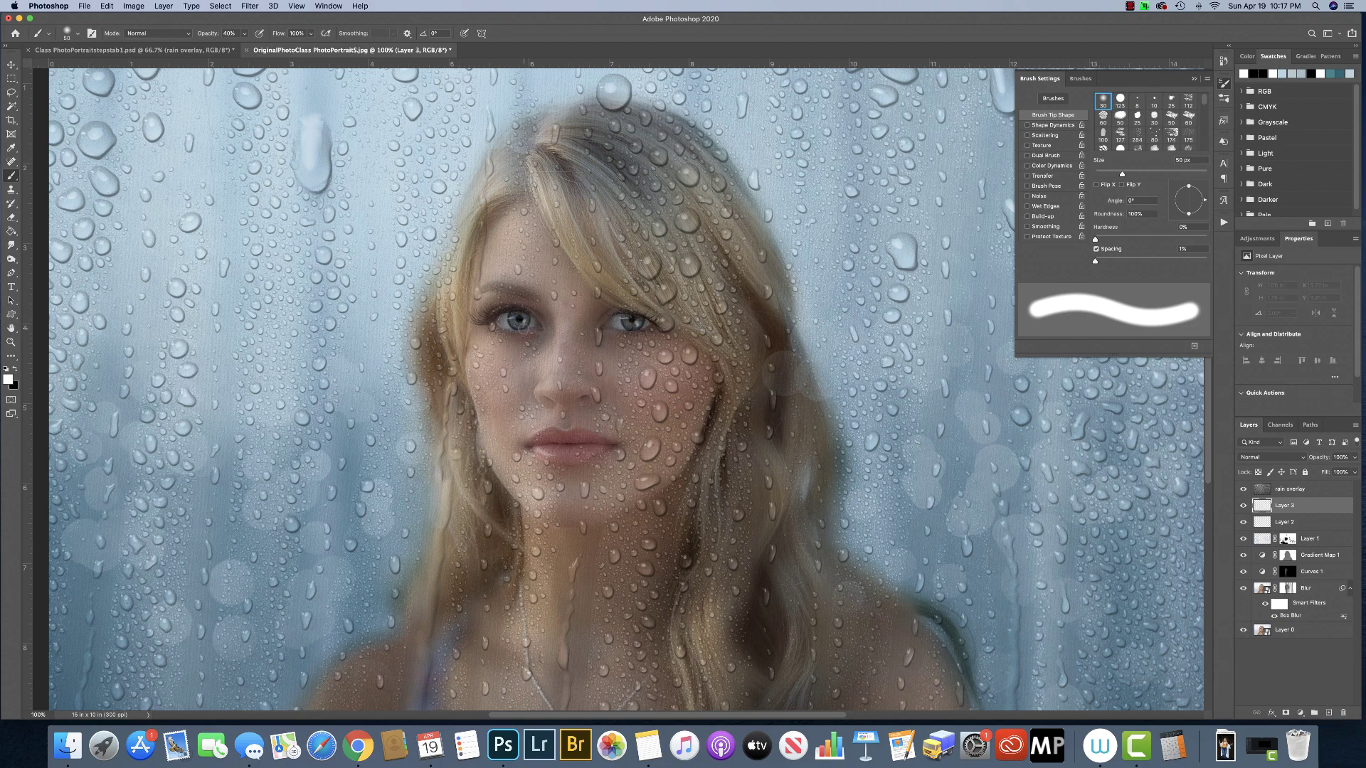
mouse_move(561, 320)
mouse_down()
mouse_move(547, 387)
mouse_move(561, 333)
mouse_up()
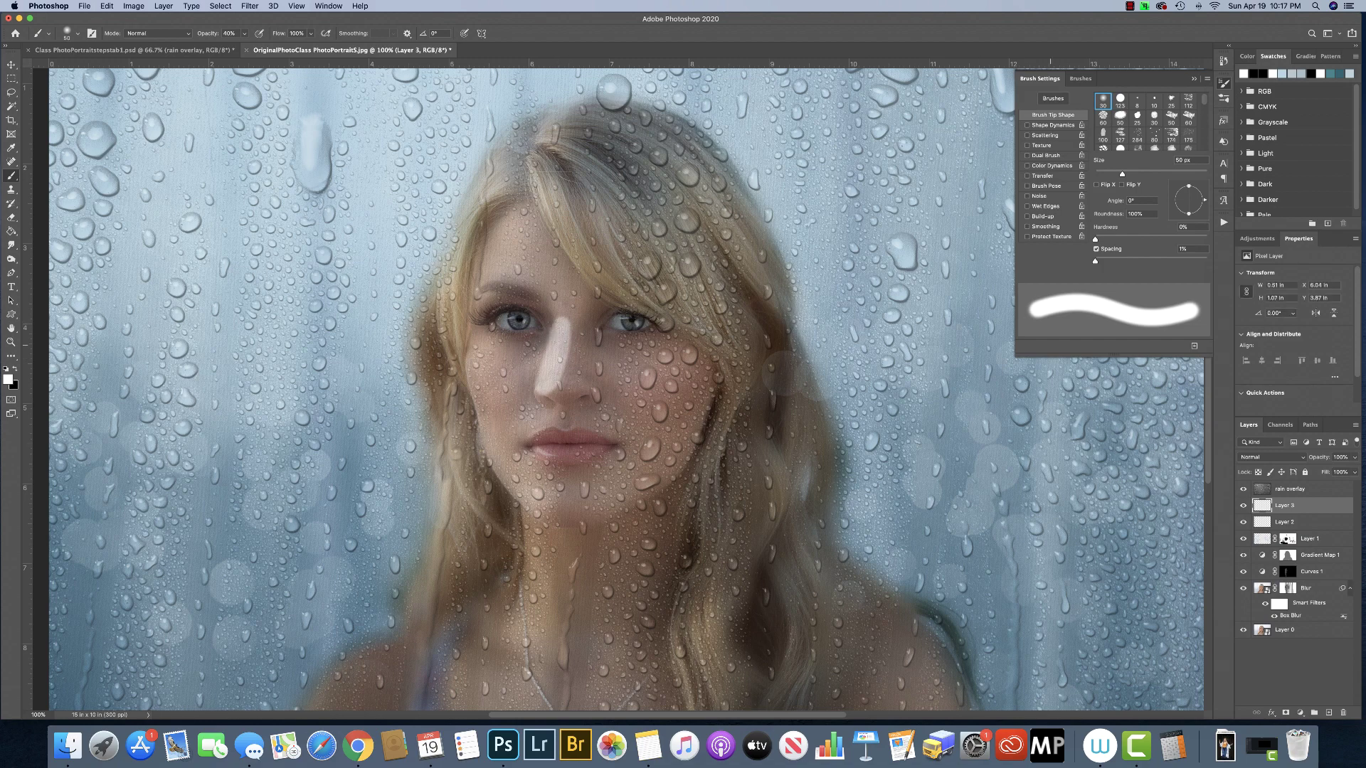
click(1355, 457)
drag(1354, 472, 1317, 472)
click(1299, 459)
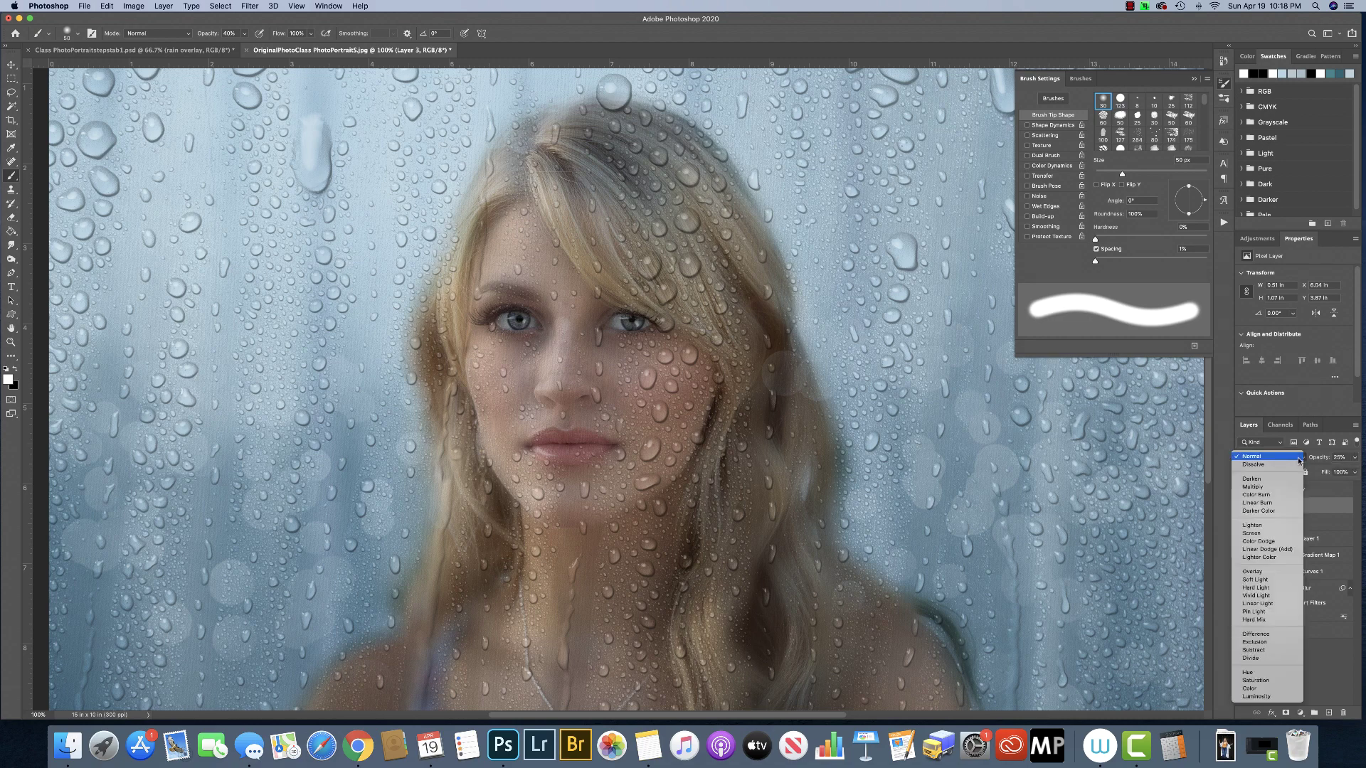
click(1299, 461)
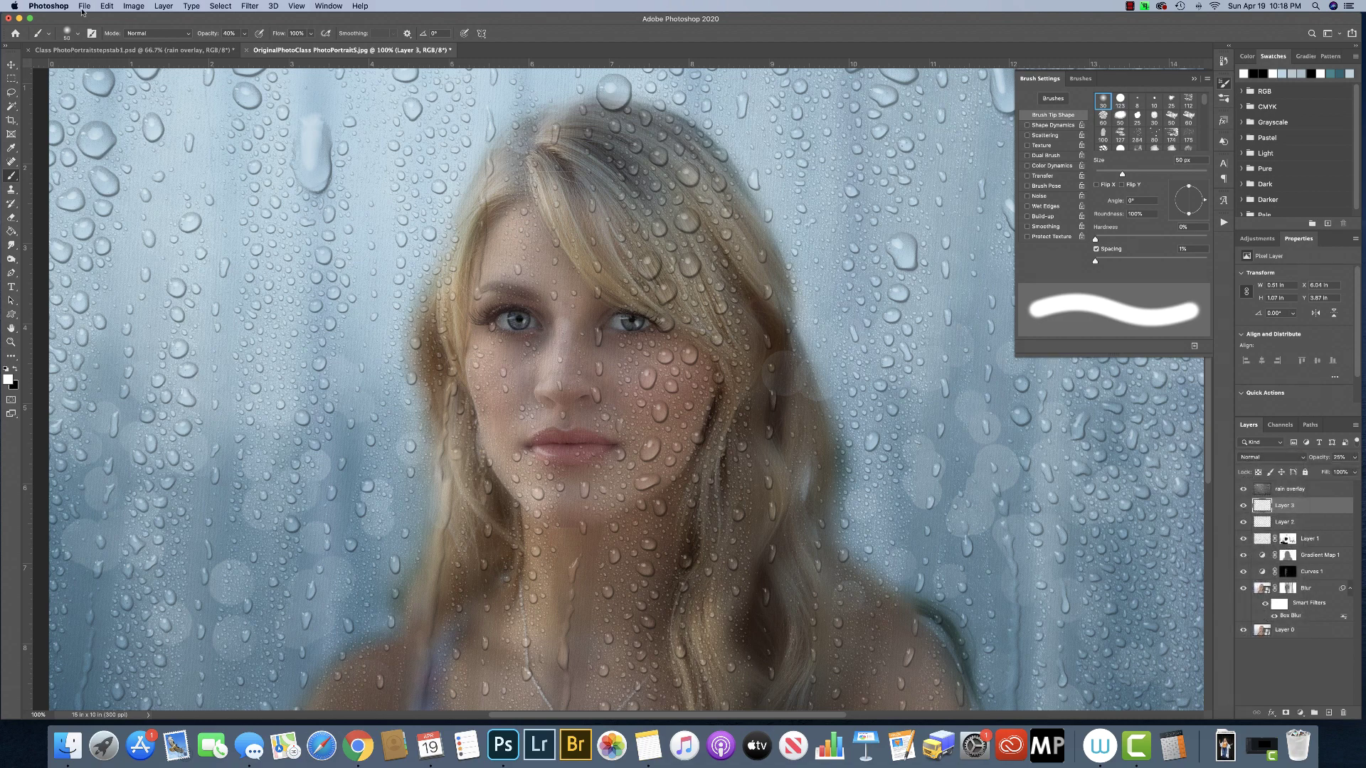
- Apply the last-used Box Blur to the nose highlight layer and raise its opacity to about 67%
click(234, 4)
mouse_move(239, 3)
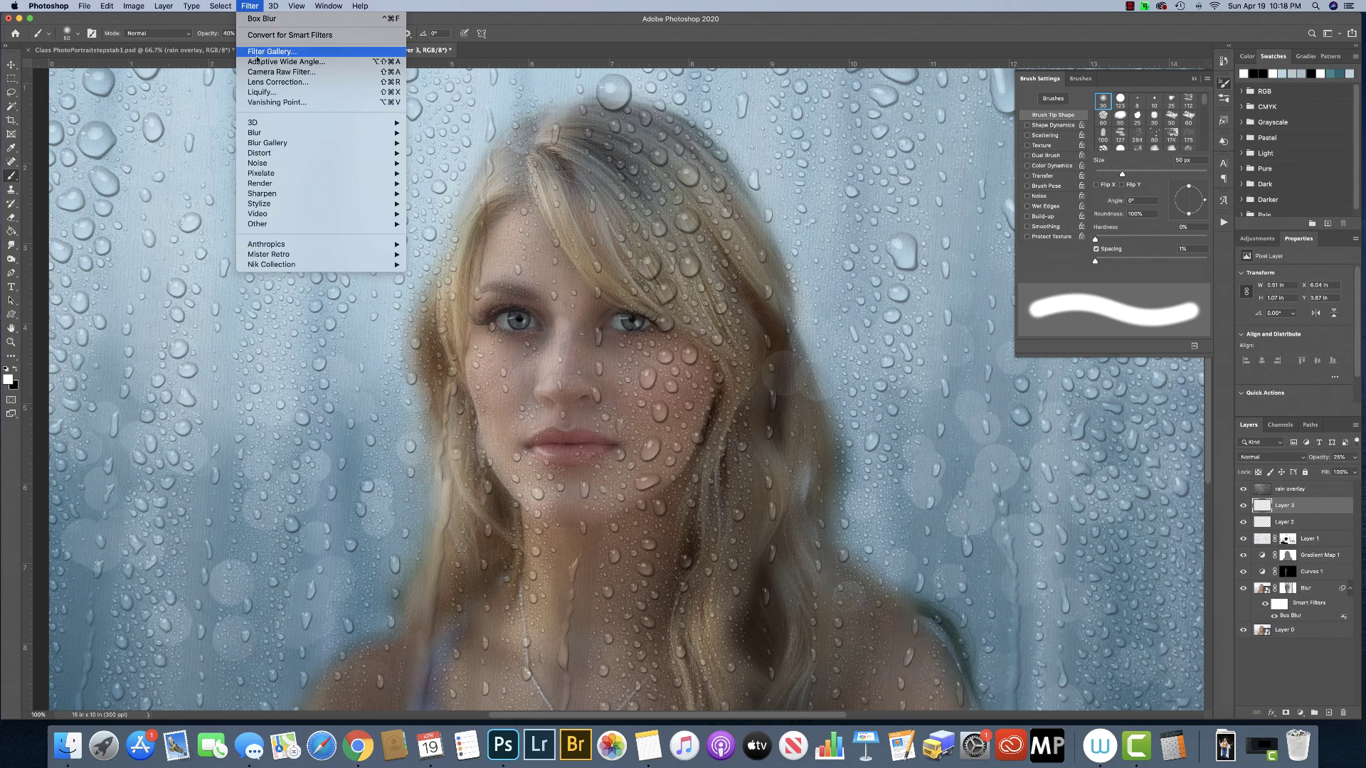
click(259, 19)
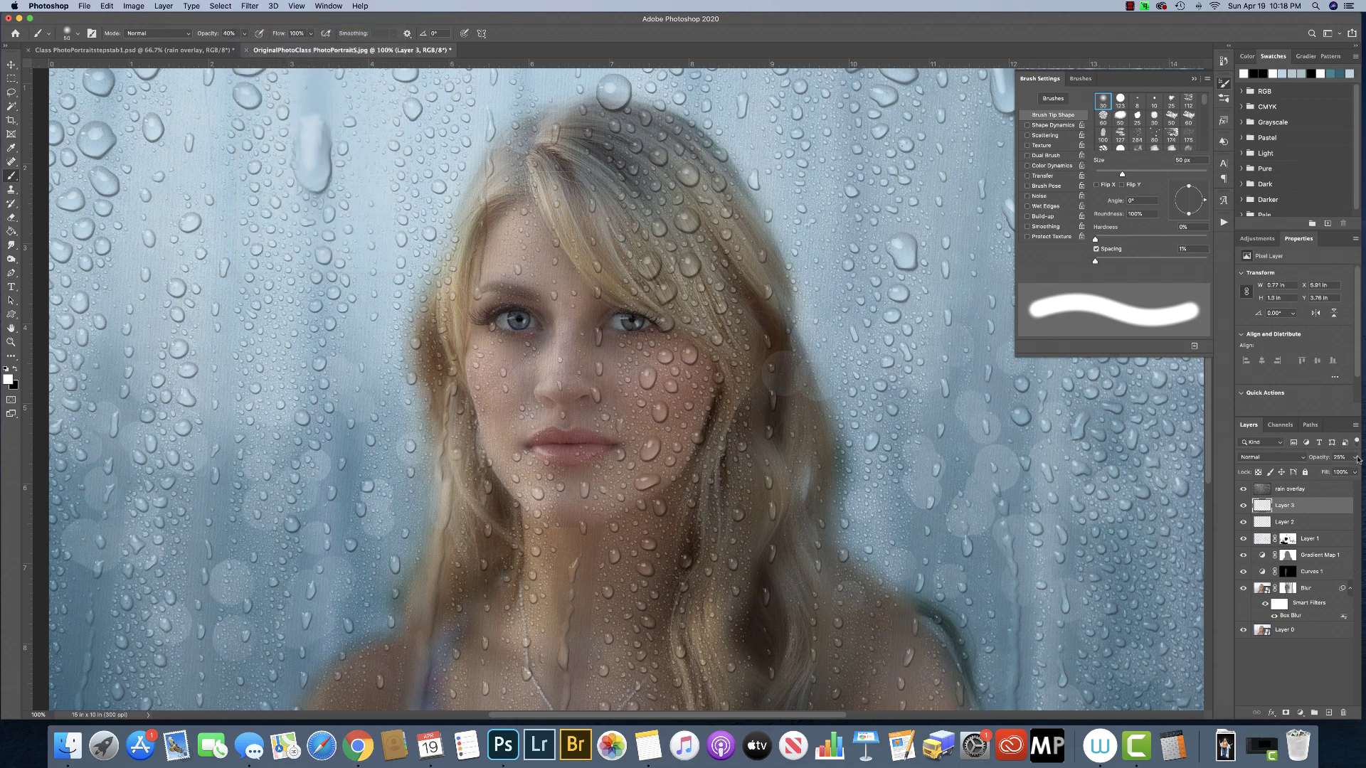
click(1357, 459)
drag(1317, 471, 1337, 471)
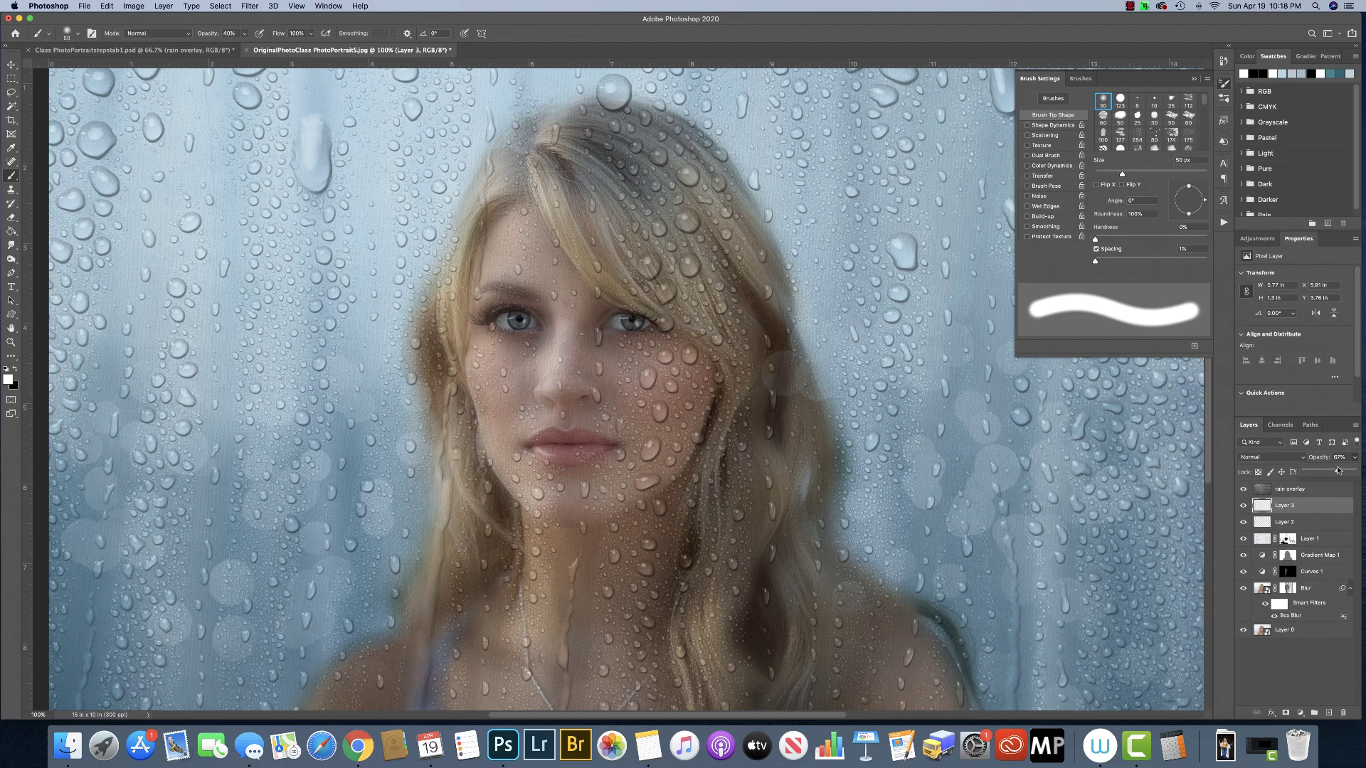
- Hide and reshow the nose highlight layer to compare the portrait with and without it
key(super+minus)
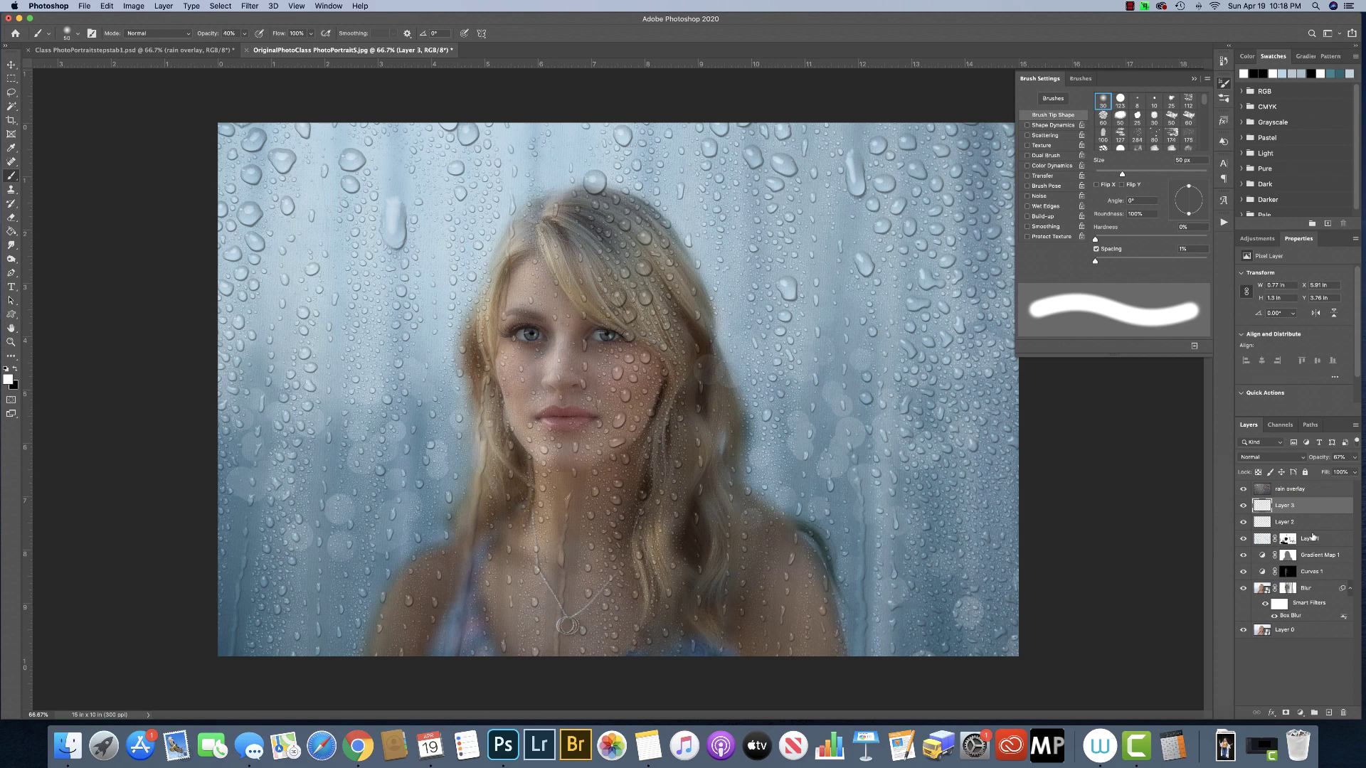
click(1244, 505)
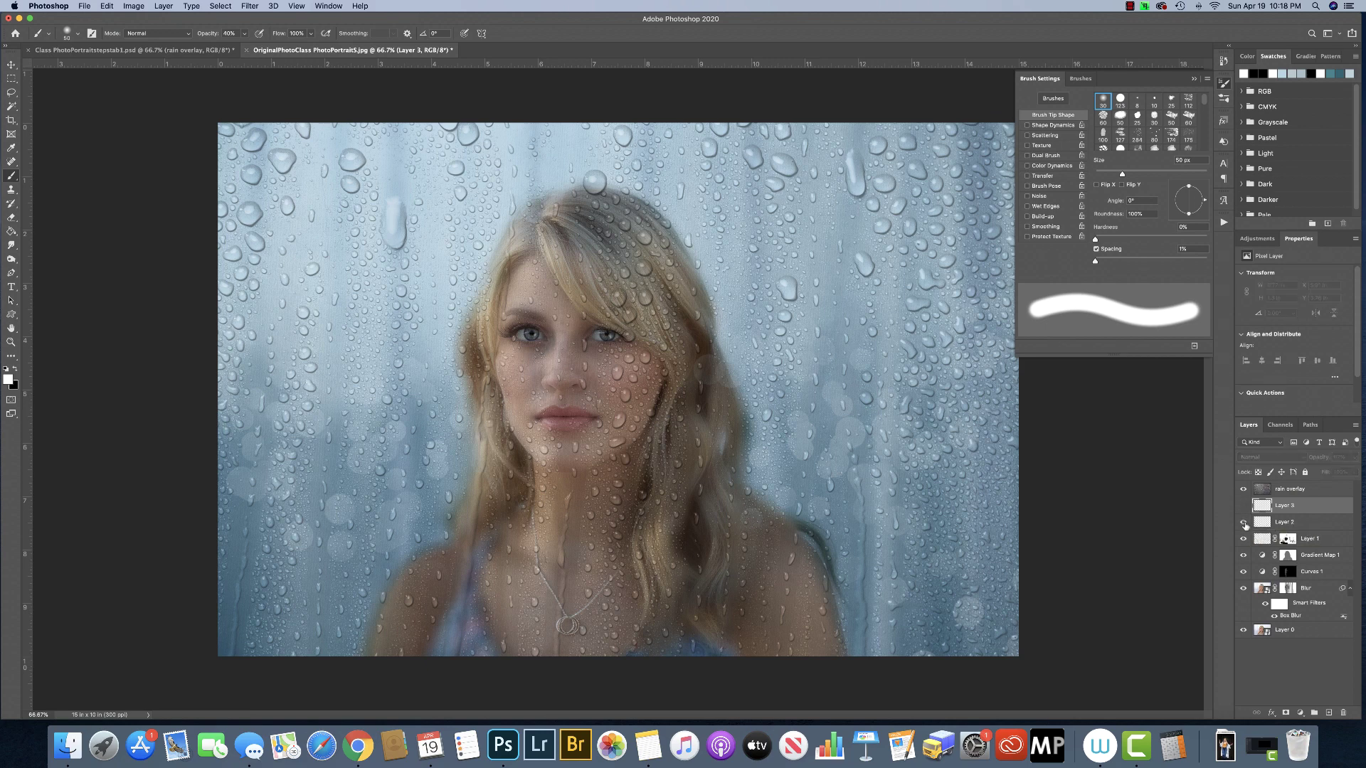
click(1243, 505)
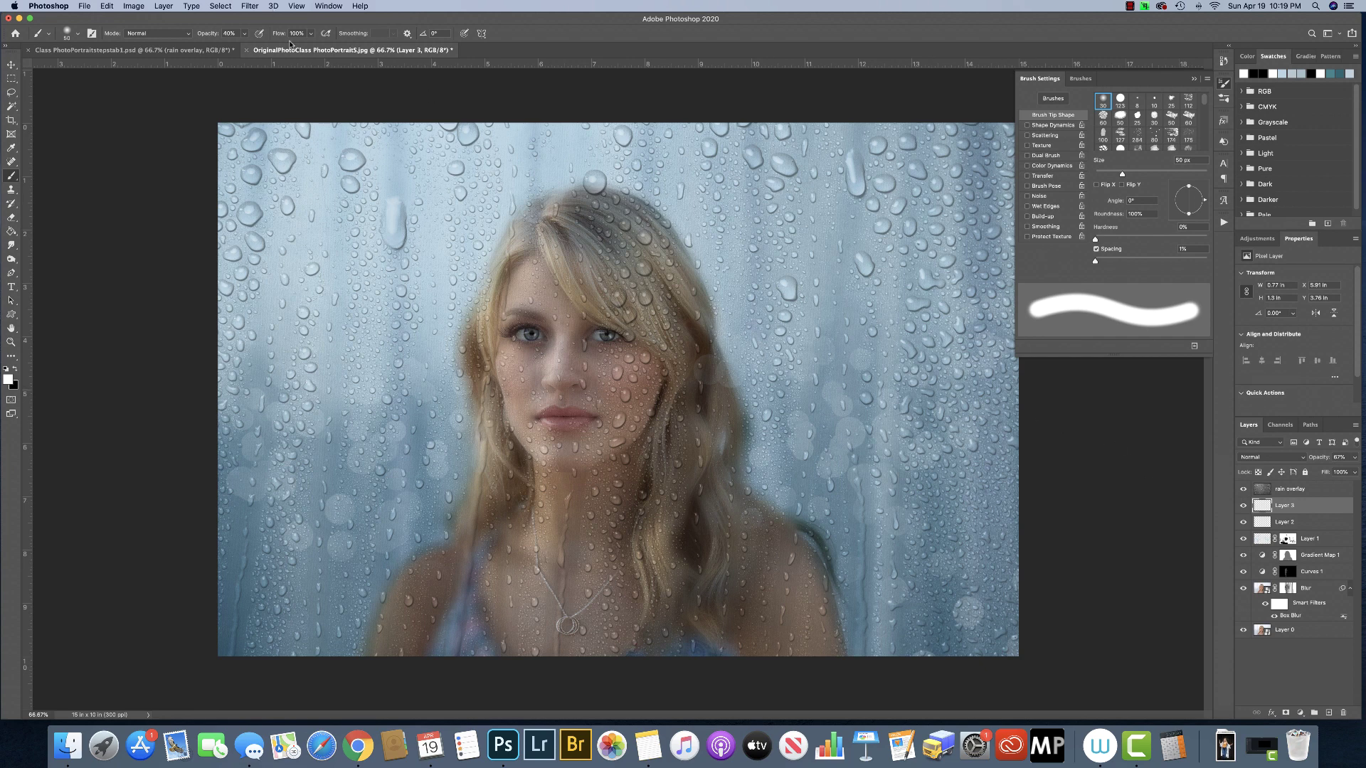
click(164, 5)
mouse_move(193, 215)
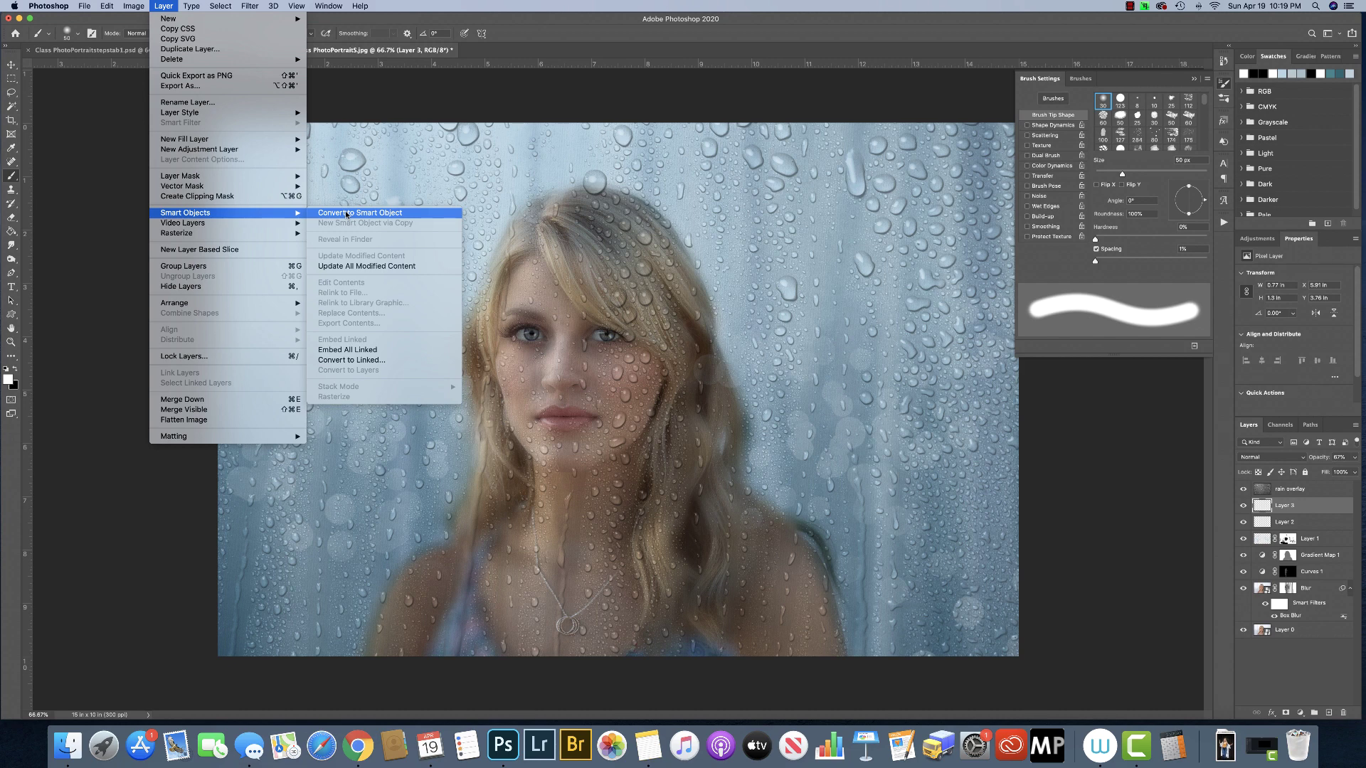
click(1299, 602)
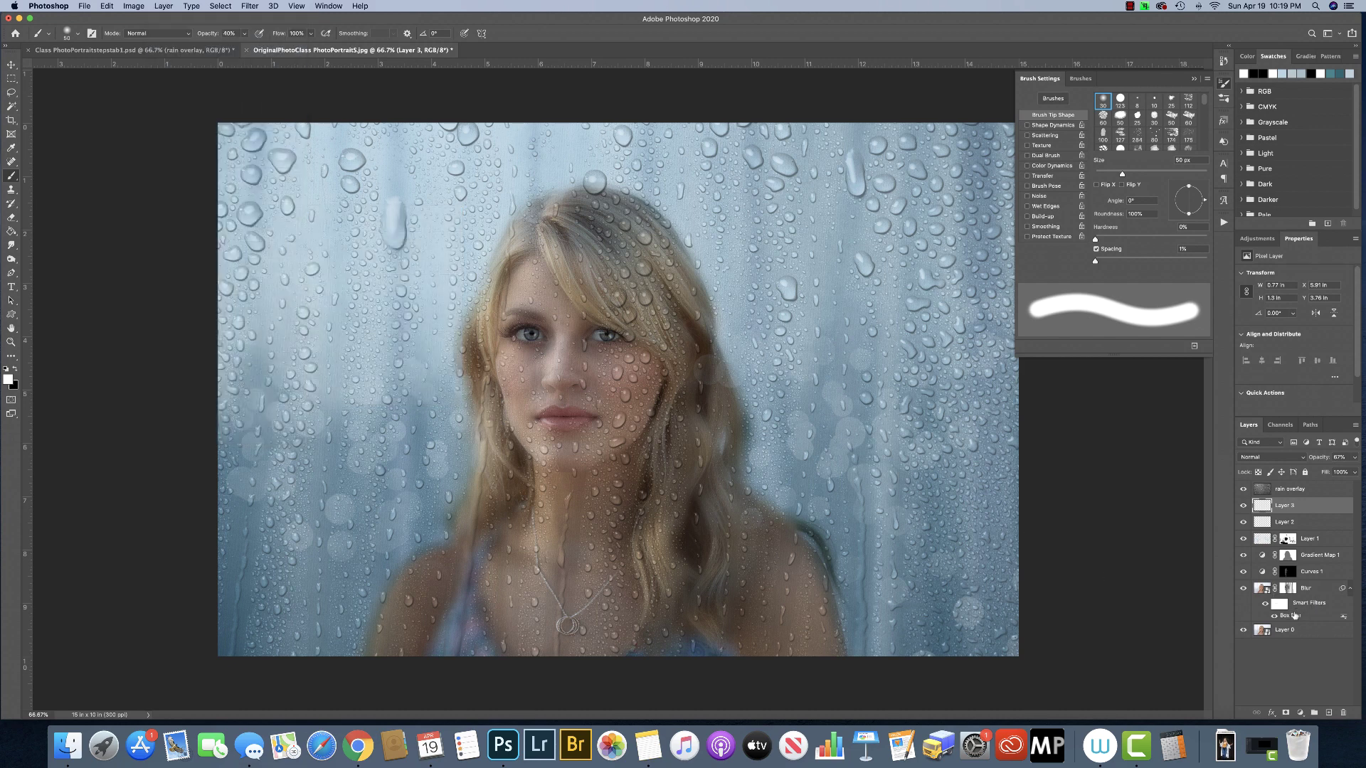
- Edit the Box Blur smart filter on the Blur layer and reduce its radius slightly
double_click(1293, 615)
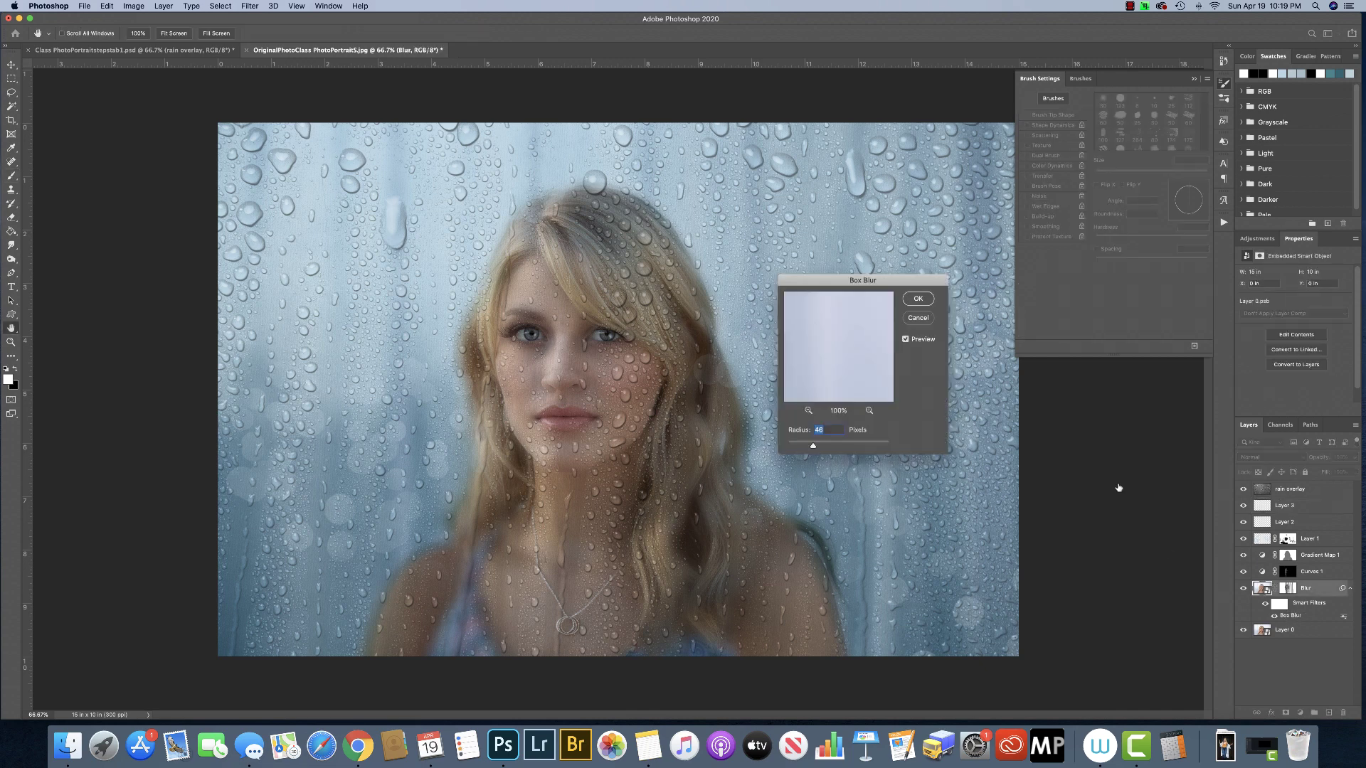
mouse_move(813, 446)
mouse_down()
mouse_move(831, 447)
mouse_move(810, 446)
mouse_up()
key(Return)
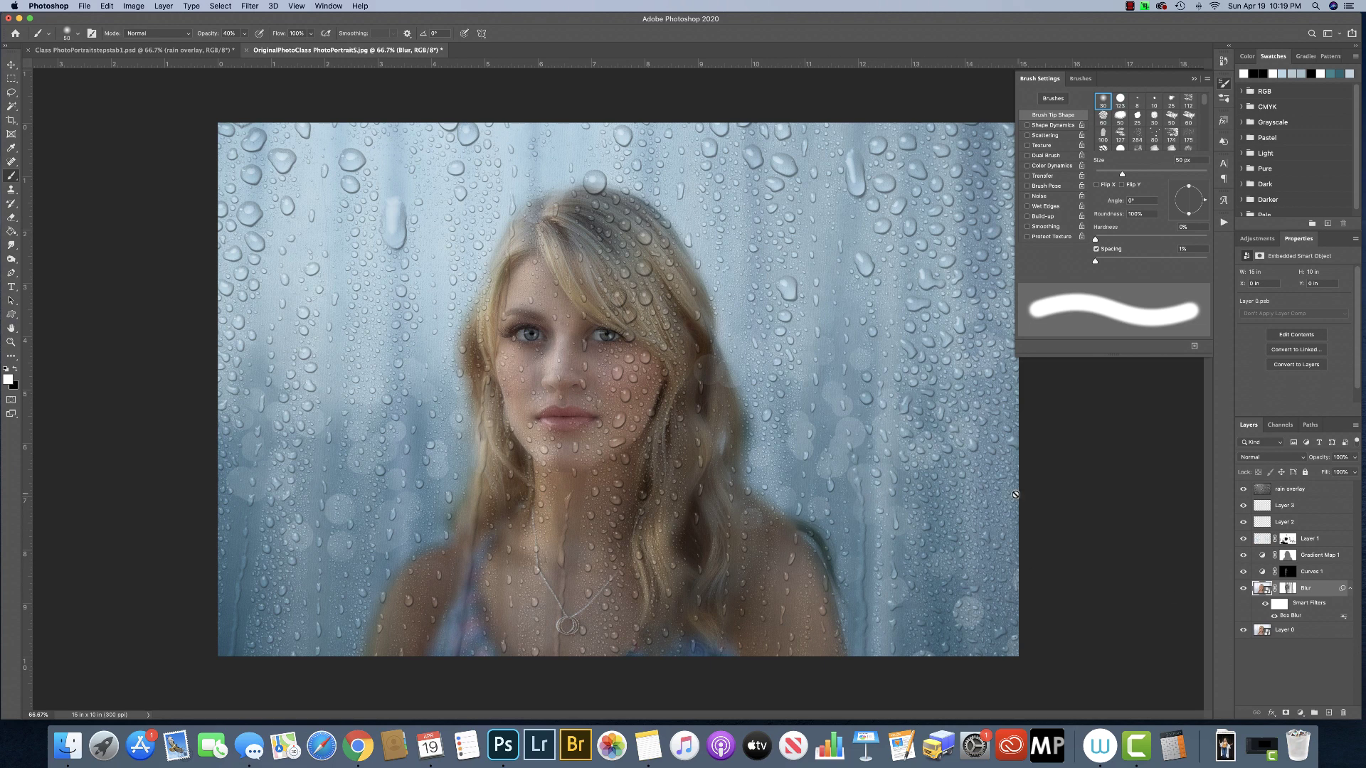